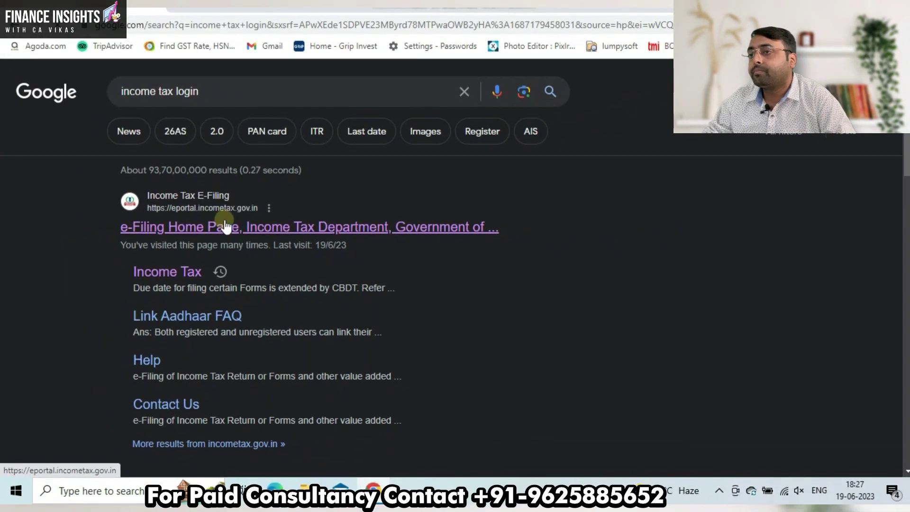
Open the income tax e-Filing portal and log in with the user ID and account password, confirming the secure access message
{"action": "left_click", "coordinate": [225, 228]}
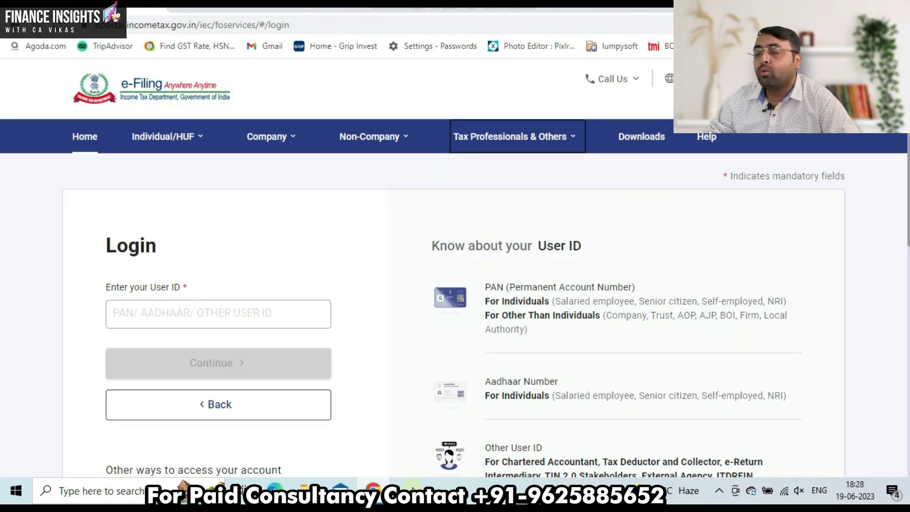
{"action": "left_click", "coordinate": [136, 315]}
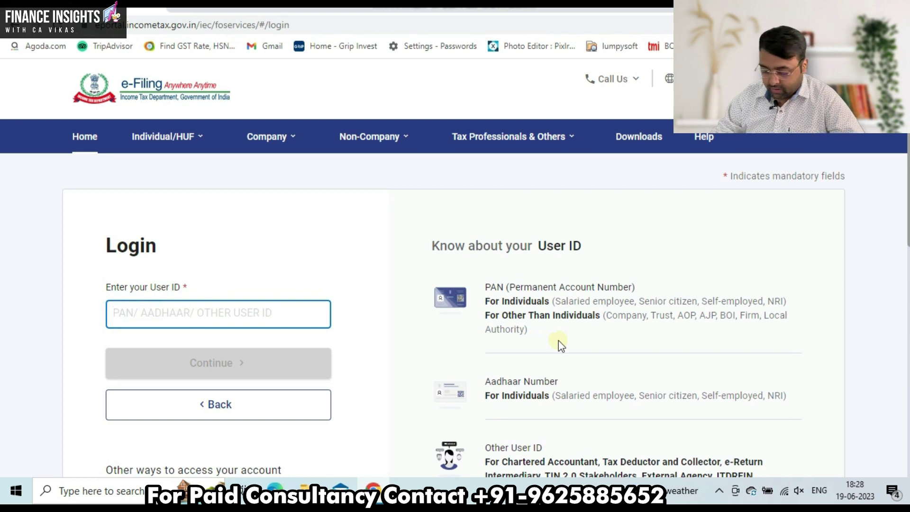
{"action": "type", "text": "A"}
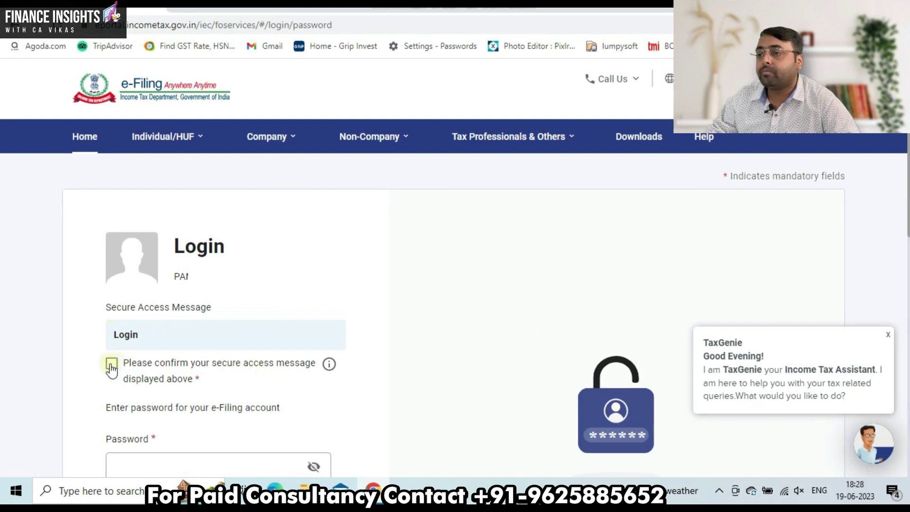
{"action": "left_click", "coordinate": [111, 364]}
{"action": "type", "text": "•"}
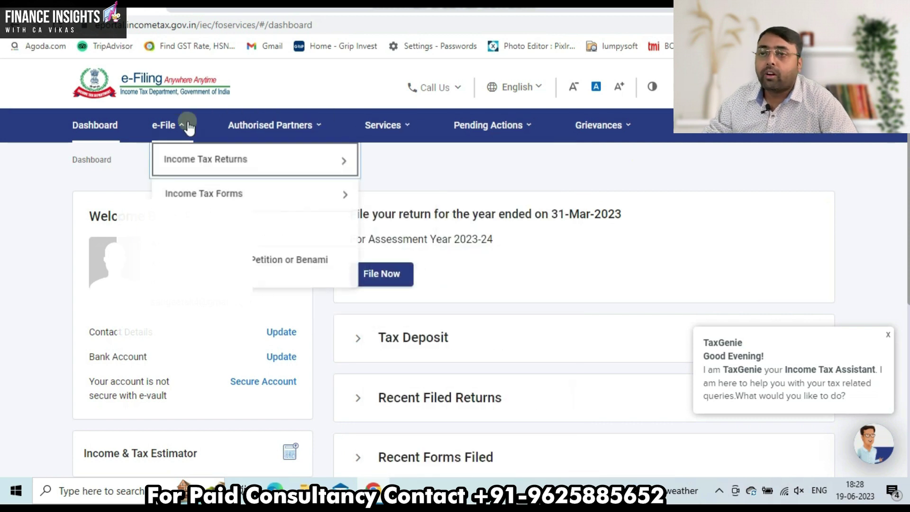
Choose to view Form 26AS from the income tax returns options and confirm the redirect to the TDS-CPC website
{"action": "mouse_move", "coordinate": [184, 141]}
{"action": "mouse_move", "coordinate": [204, 164]}
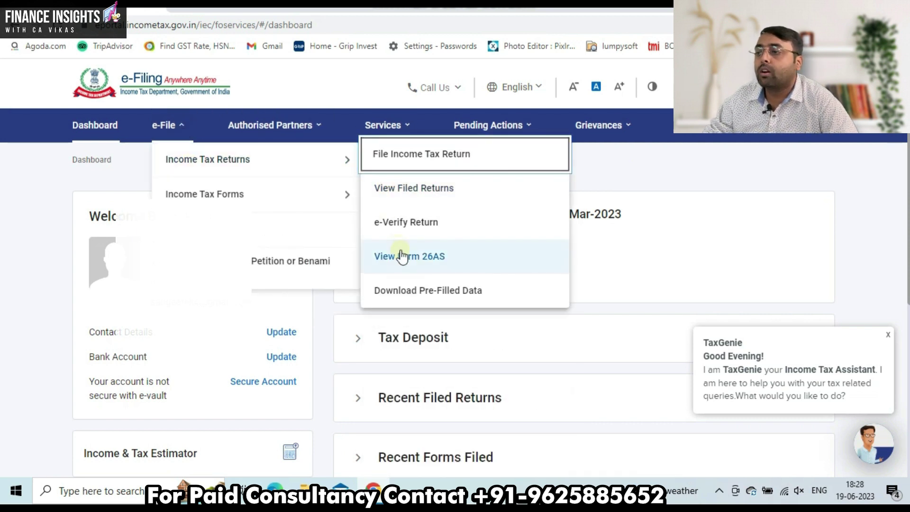
{"action": "left_click", "coordinate": [404, 266]}
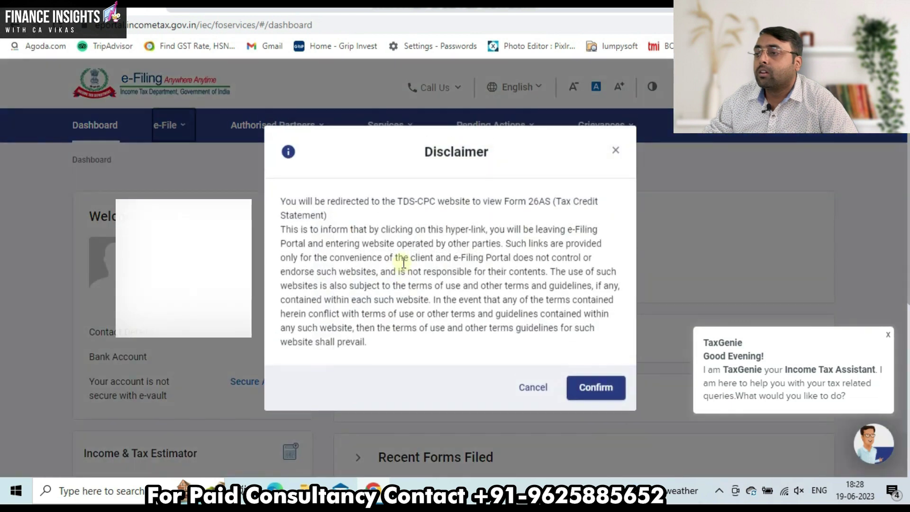
{"action": "left_click", "coordinate": [595, 398]}
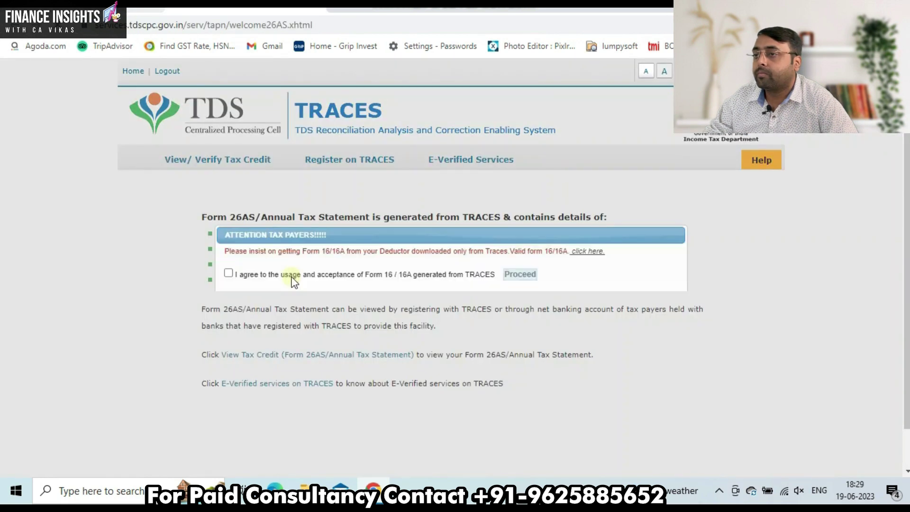
Agree to the Form 16/16A usage terms on TRACES and open the View Tax Credit (Form 26AS/Annual Tax Statement) page
{"action": "left_click", "coordinate": [229, 274]}
{"action": "left_click", "coordinate": [520, 275]}
{"action": "left_click", "coordinate": [315, 355]}
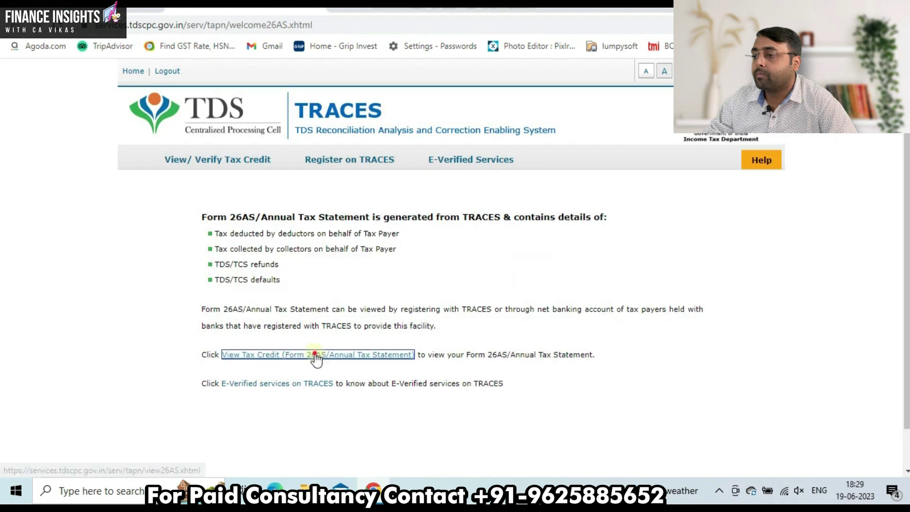
Display Form 26AS for assessment year 2023-24 as HTML and review the tax deducted at source details
{"action": "left_click", "coordinate": [511, 227]}
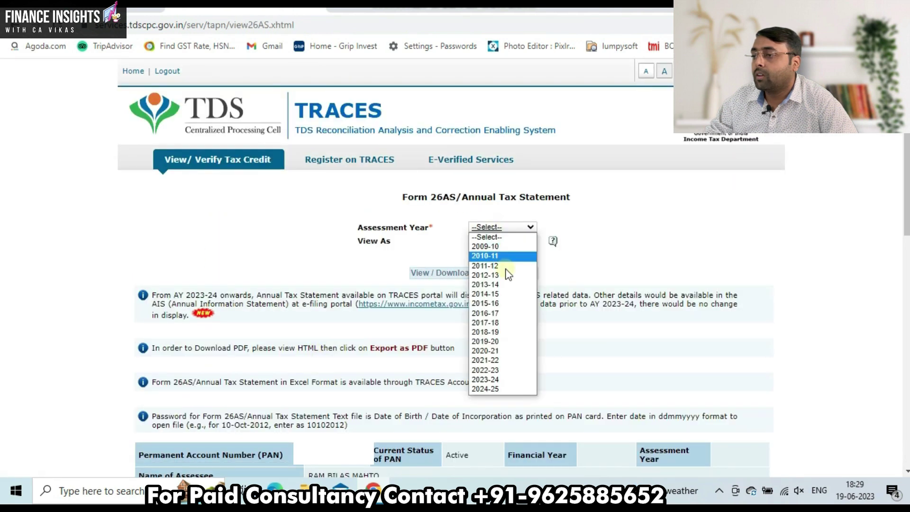
{"action": "left_click", "coordinate": [488, 380]}
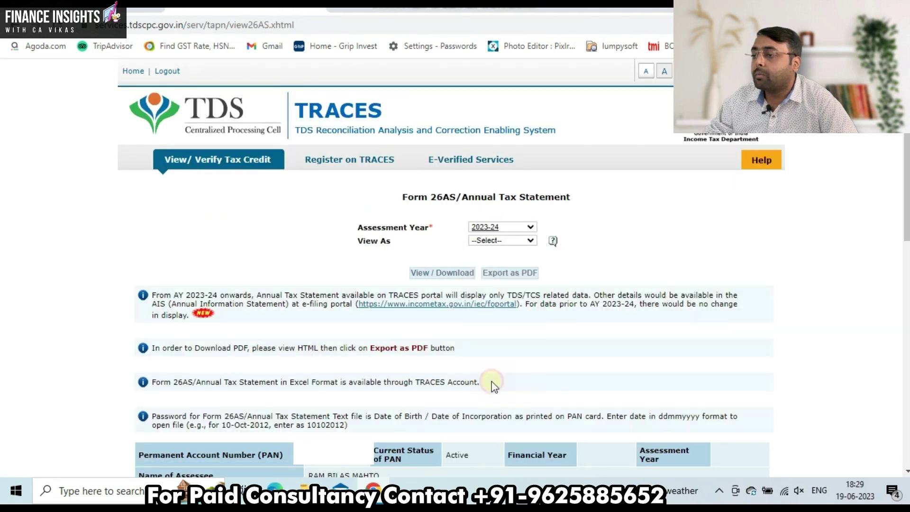
{"action": "left_click", "coordinate": [493, 243]}
{"action": "left_click", "coordinate": [493, 262]}
{"action": "left_click", "coordinate": [462, 272]}
{"action": "scroll", "coordinate": [650, 280], "scroll_direction": "down", "scroll_amount": 2}
{"action": "scroll", "coordinate": [650, 280], "scroll_direction": "down", "scroll_amount": 8}
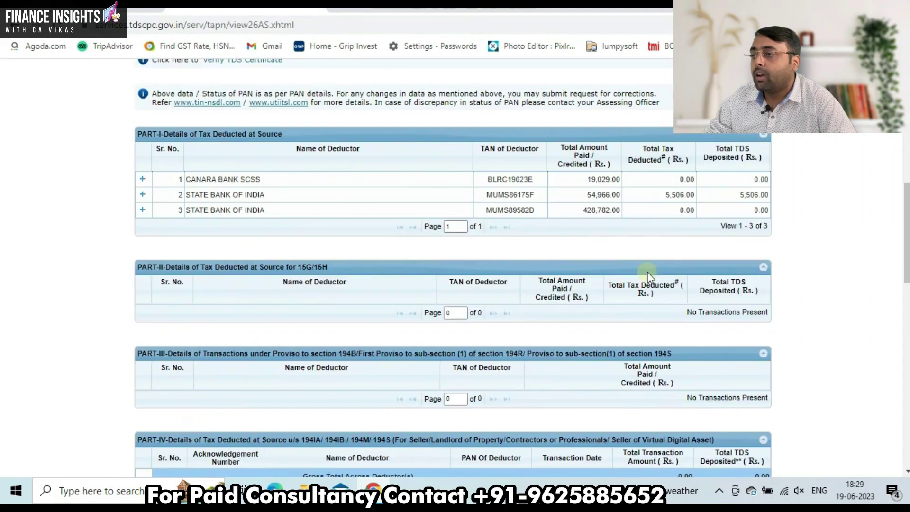
{"action": "scroll", "coordinate": [645, 278], "scroll_direction": "down", "scroll_amount": 1}
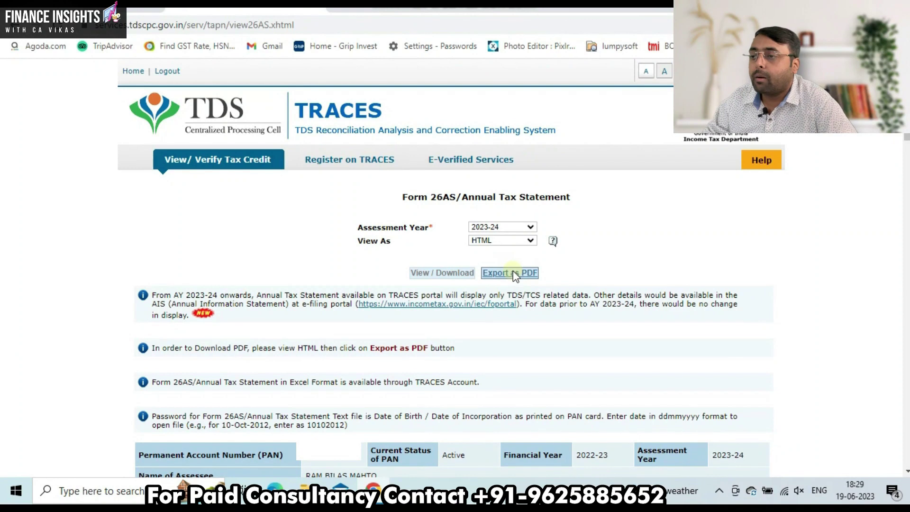
Export the Form 26AS statement as a PDF and save it in a new folder on the desktop
{"action": "left_click", "coordinate": [513, 272]}
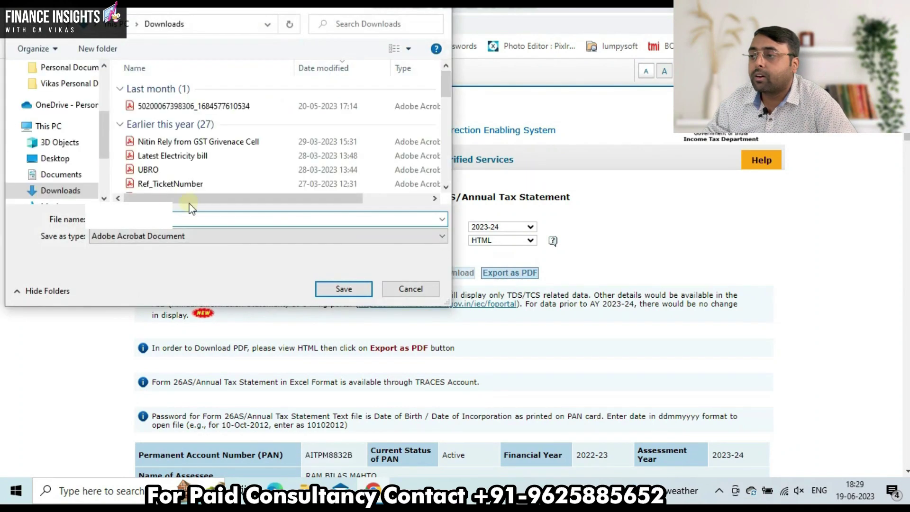
{"action": "left_click", "coordinate": [66, 158]}
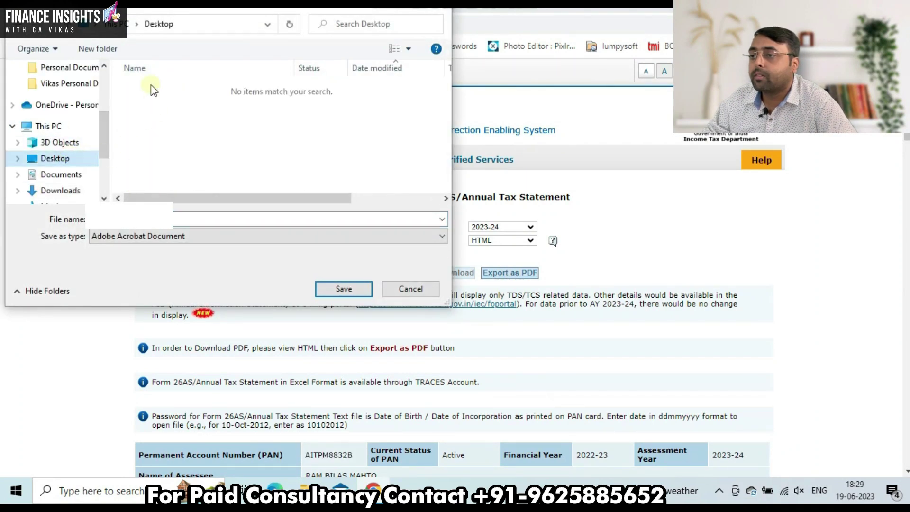
{"action": "left_click", "coordinate": [112, 49]}
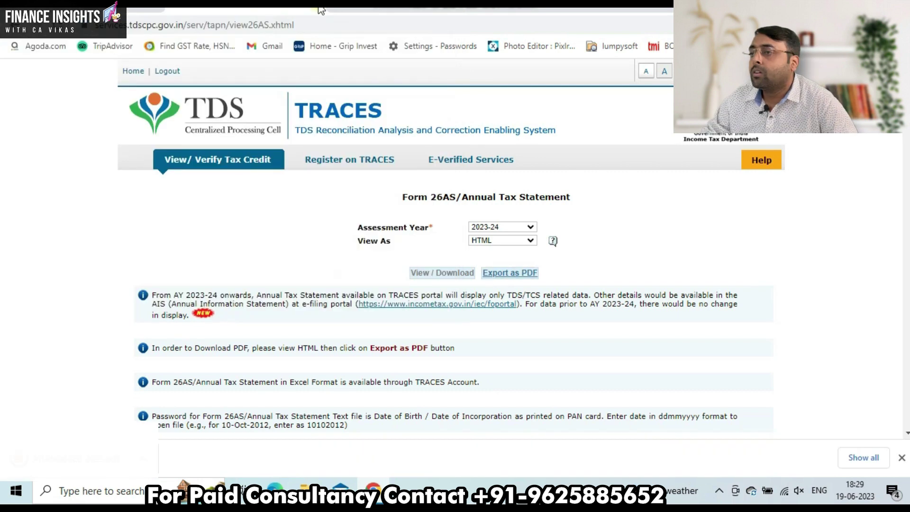
Return to the e-Filing dashboard, proceed to the Annual Information Statement service, and show its AIS page
{"action": "left_click", "coordinate": [320, 10]}
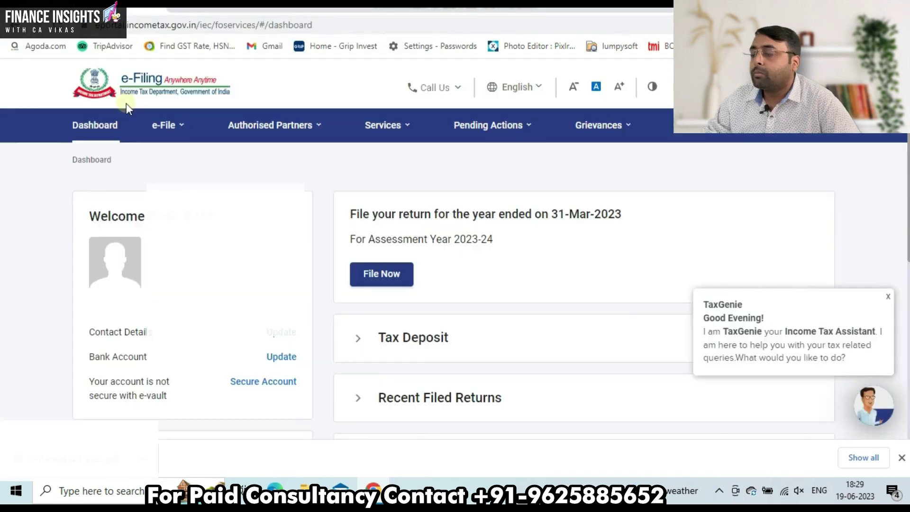
{"action": "left_click", "coordinate": [419, 131]}
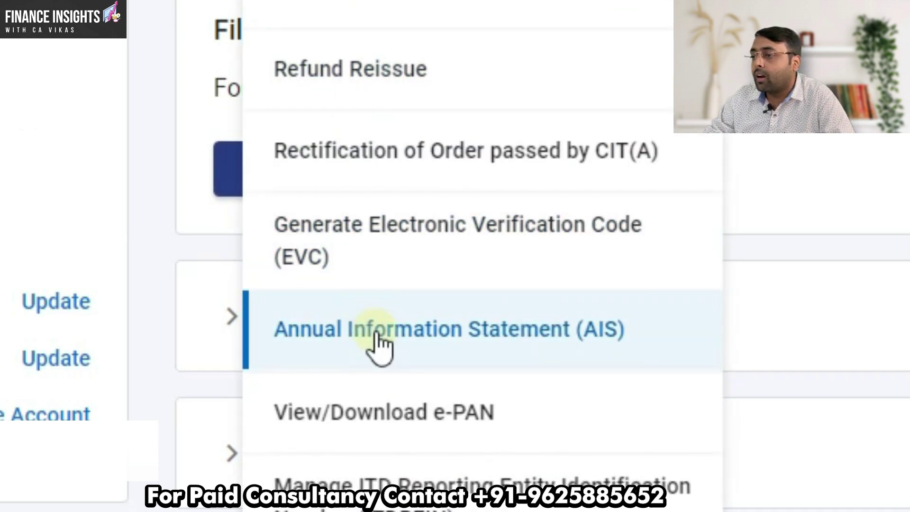
{"action": "left_click", "coordinate": [378, 335]}
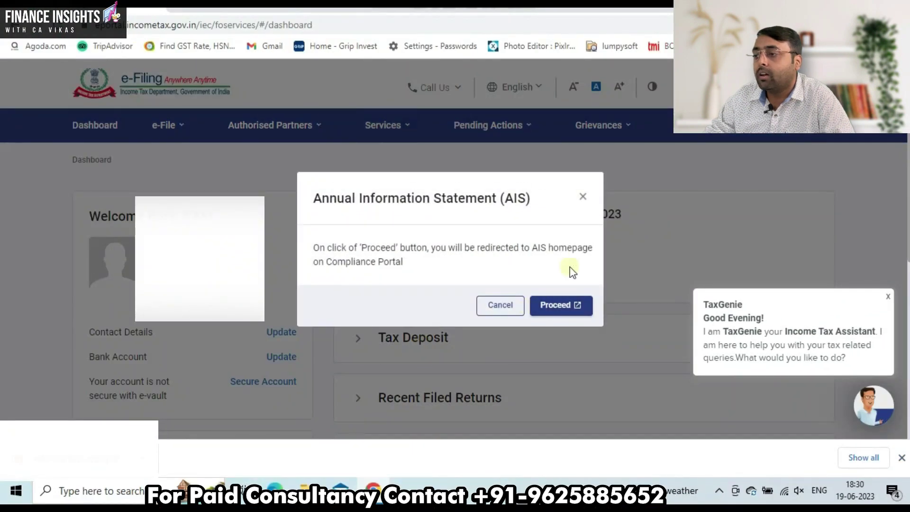
{"action": "left_click", "coordinate": [559, 307]}
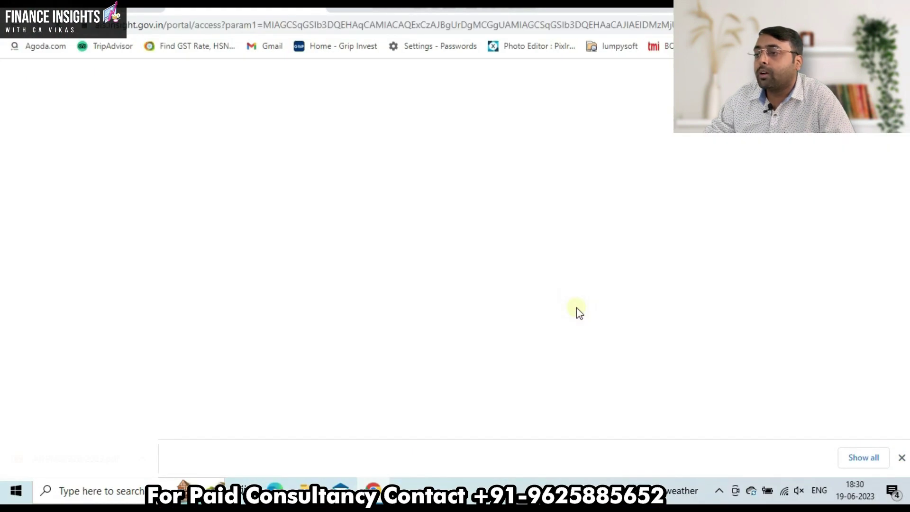
{"action": "scroll", "coordinate": [379, 190], "scroll_direction": "down", "scroll_amount": 3}
{"action": "left_click", "coordinate": [158, 66]}
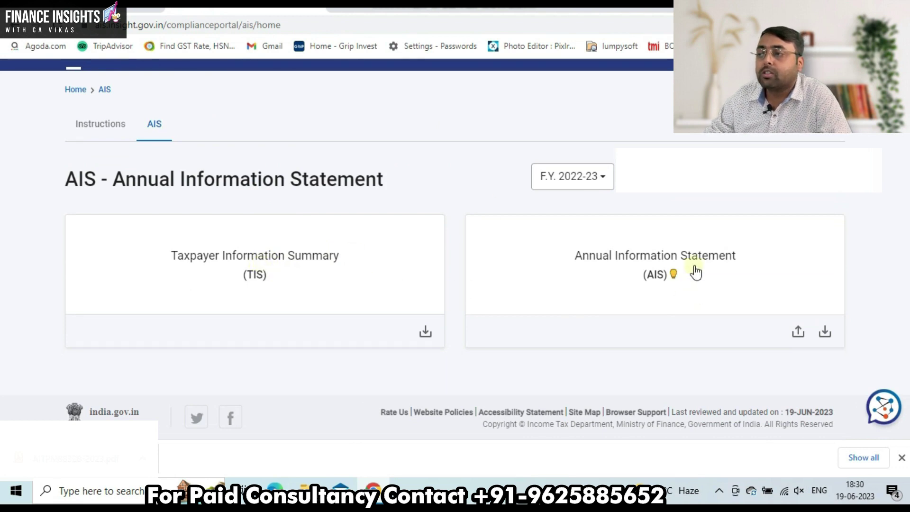
Open the Taxpayer Information Summary and examine the details of interest from savings bank and interest from deposit
{"action": "left_click", "coordinate": [345, 303]}
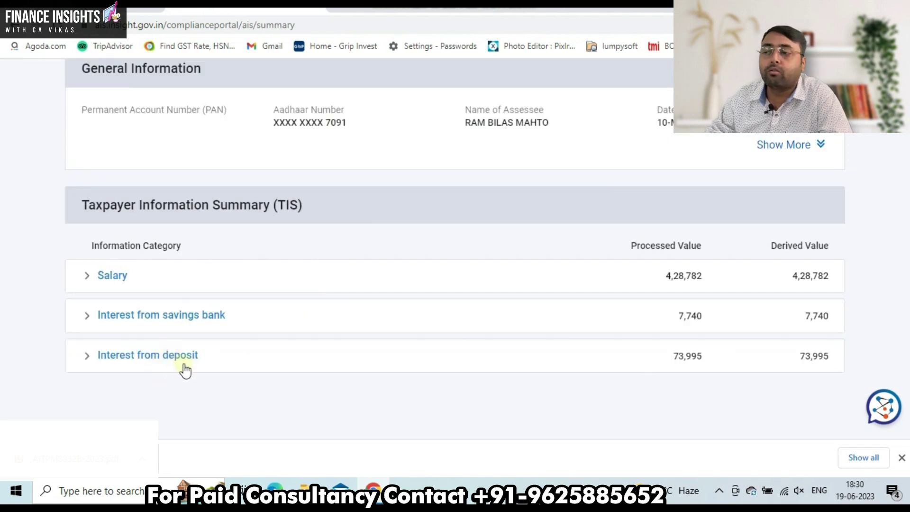
{"action": "left_click", "coordinate": [157, 314]}
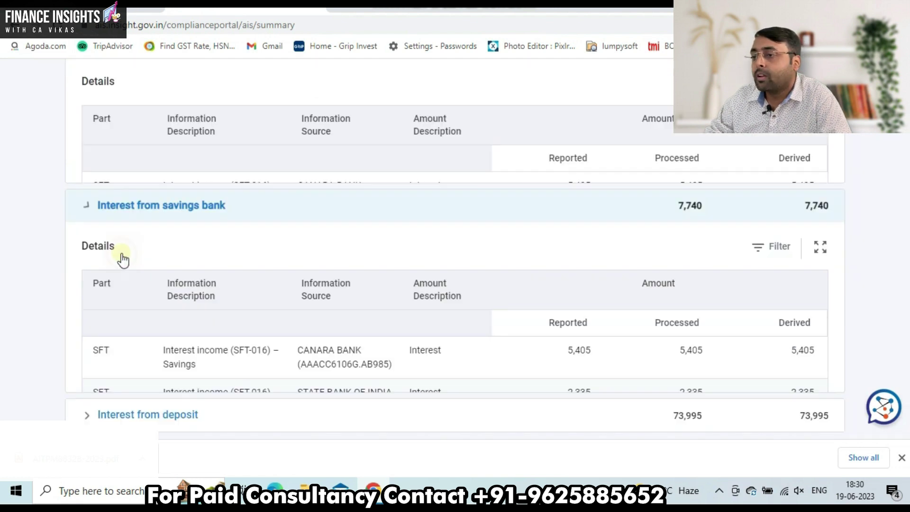
{"action": "left_click", "coordinate": [164, 294]}
{"action": "scroll", "coordinate": [228, 308], "scroll_direction": "down", "scroll_amount": 3}
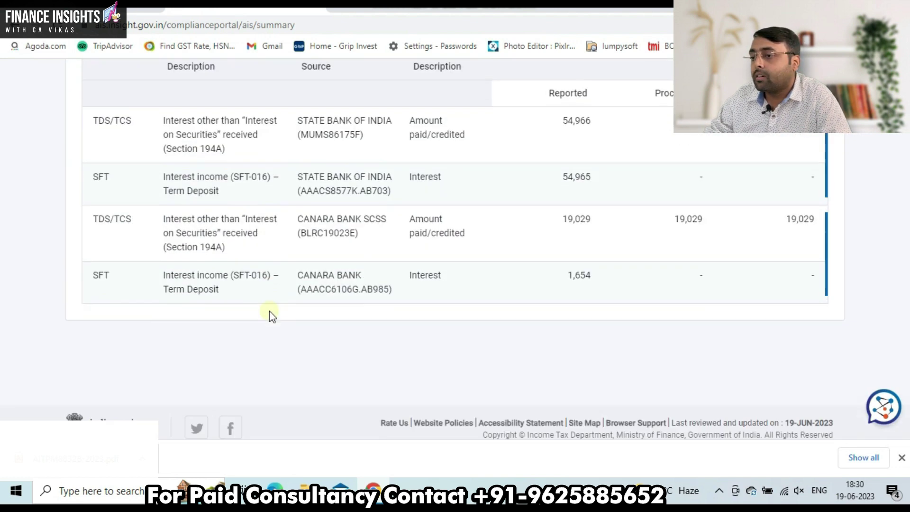
{"action": "scroll", "coordinate": [329, 315], "scroll_direction": "up", "scroll_amount": 15}
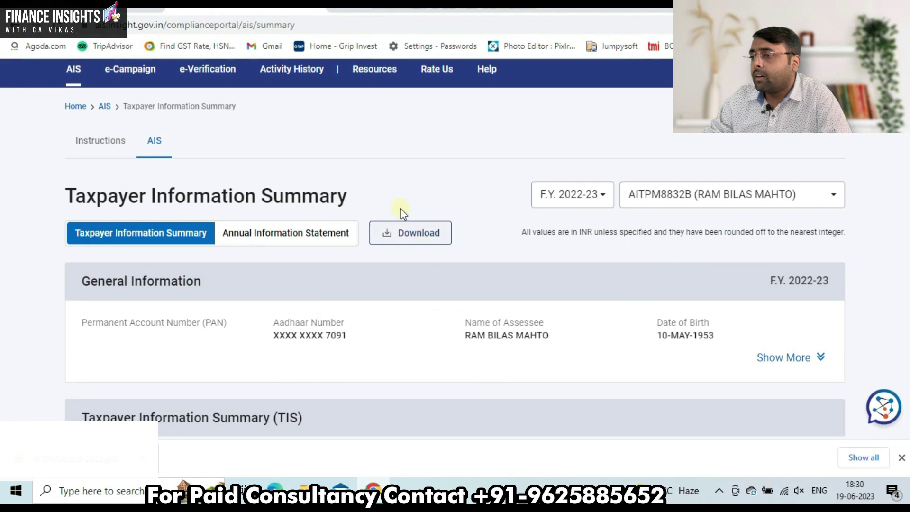
Download the Taxpayer Information Summary for F.Y. 2022-23 and save the file
{"action": "left_click", "coordinate": [419, 234]}
{"action": "left_click", "coordinate": [681, 170]}
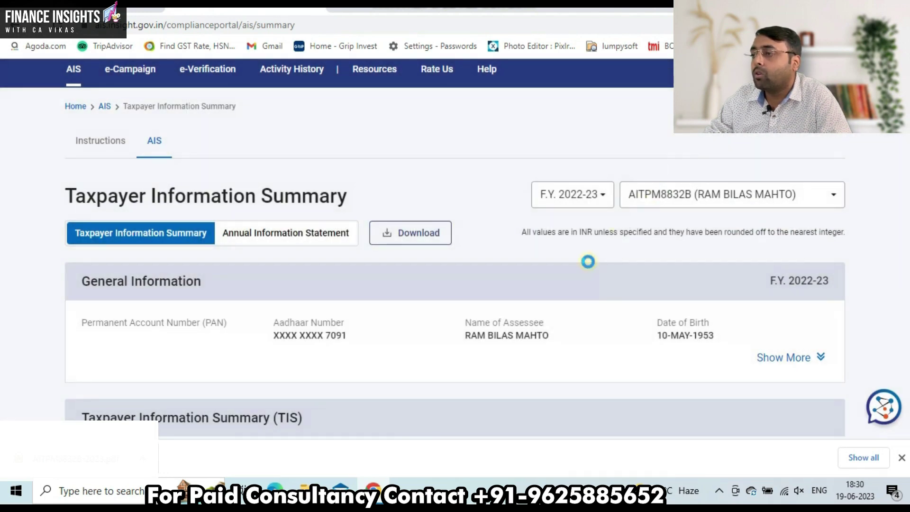
{"action": "left_click", "coordinate": [356, 287]}
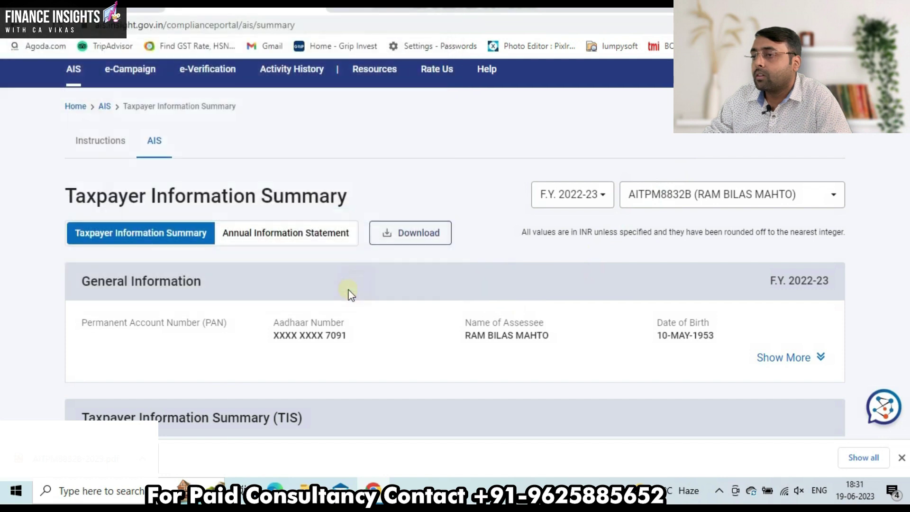
Open the Annual Information Statement and compare the TDS/TCS and SFT information in Part B
{"action": "left_click", "coordinate": [288, 236]}
{"action": "scroll", "coordinate": [374, 278], "scroll_direction": "down", "scroll_amount": 3}
{"action": "scroll", "coordinate": [384, 271], "scroll_direction": "down", "scroll_amount": 5}
{"action": "scroll", "coordinate": [382, 267], "scroll_direction": "up", "scroll_amount": 1}
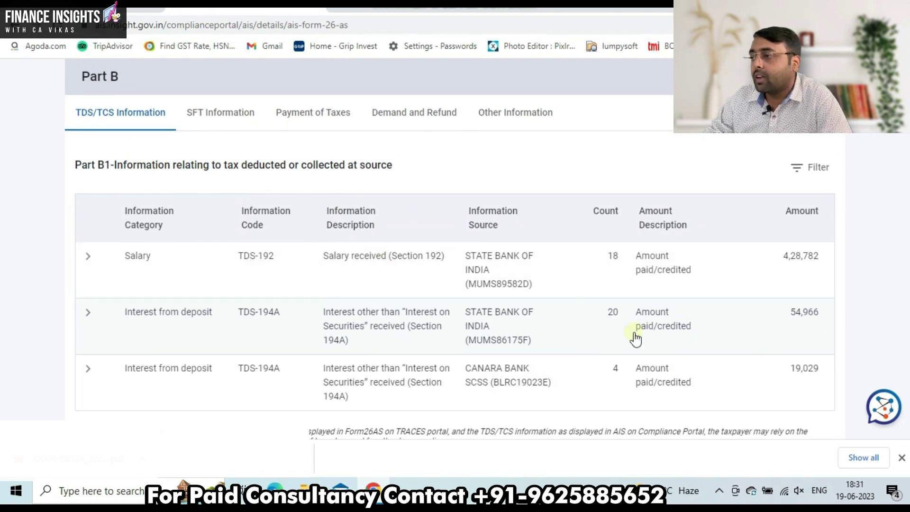
{"action": "left_click", "coordinate": [223, 116]}
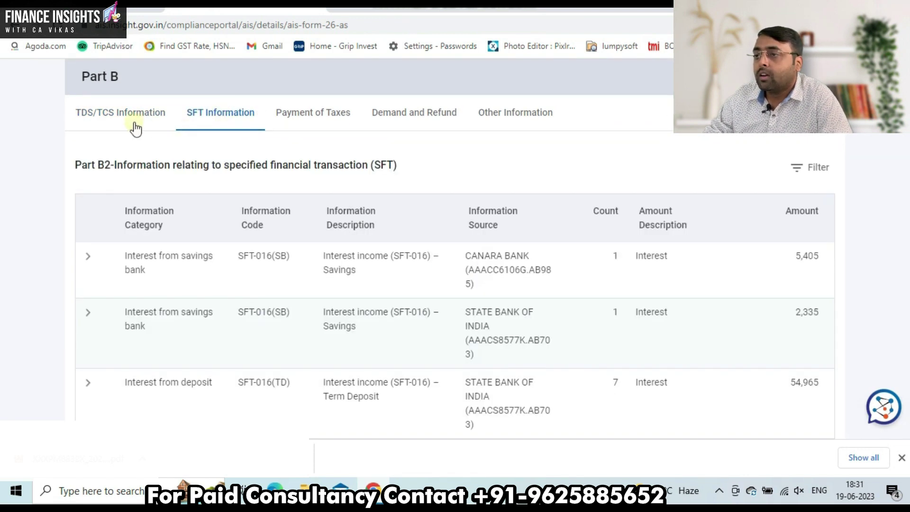
{"action": "left_click", "coordinate": [136, 127]}
{"action": "left_click", "coordinate": [251, 124]}
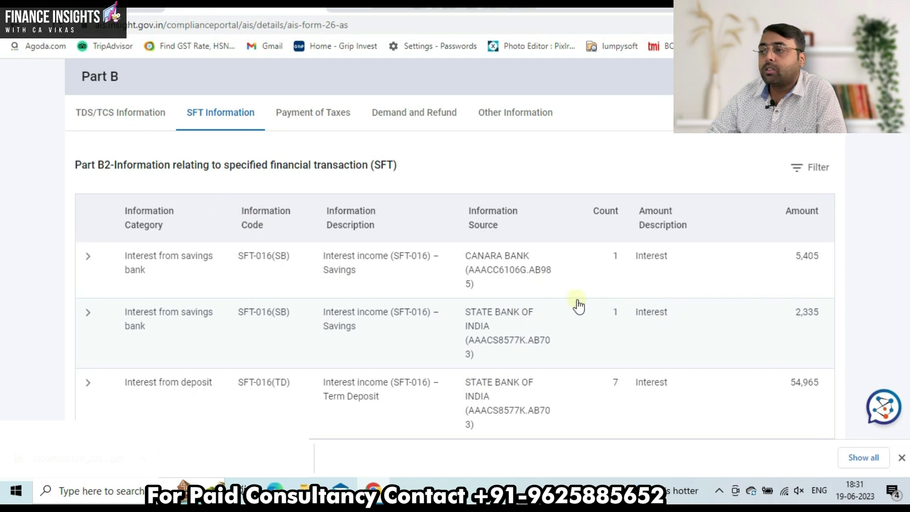
Check the payment of taxes, demand and refund, and other information sections in Part B of the Annual Information Statement
{"action": "left_click", "coordinate": [316, 123]}
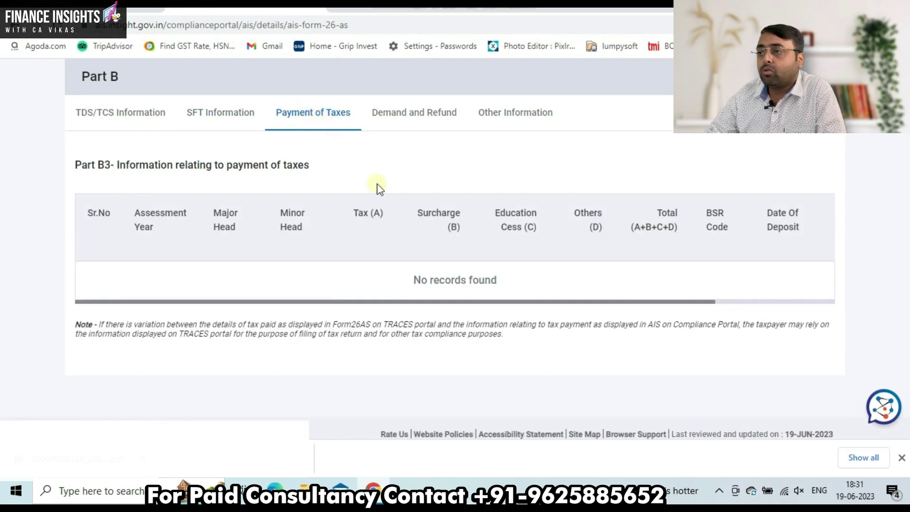
{"action": "left_click", "coordinate": [435, 132]}
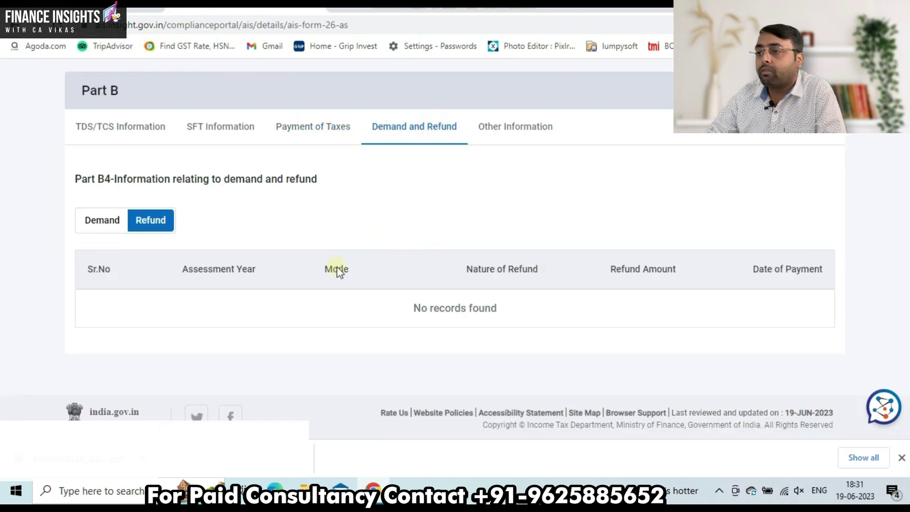
{"action": "left_click", "coordinate": [90, 224]}
{"action": "left_click", "coordinate": [161, 263]}
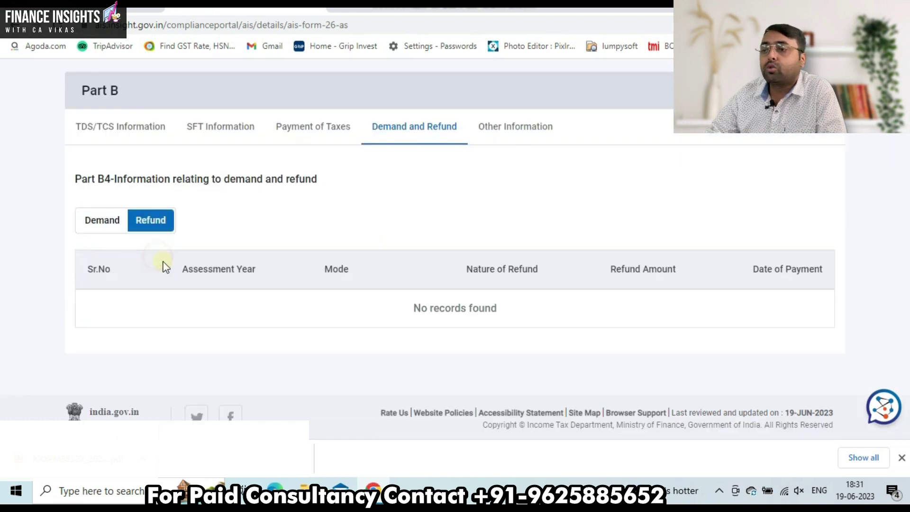
{"action": "left_click", "coordinate": [521, 131]}
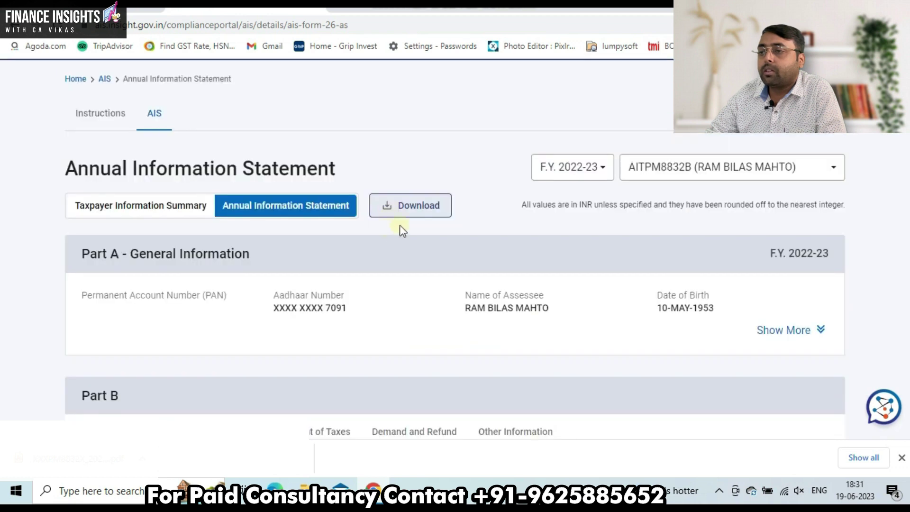
Download the Annual Information Statement for F.Y. 2022-23 and save the file
{"action": "left_click", "coordinate": [420, 205]}
{"action": "left_click", "coordinate": [670, 163]}
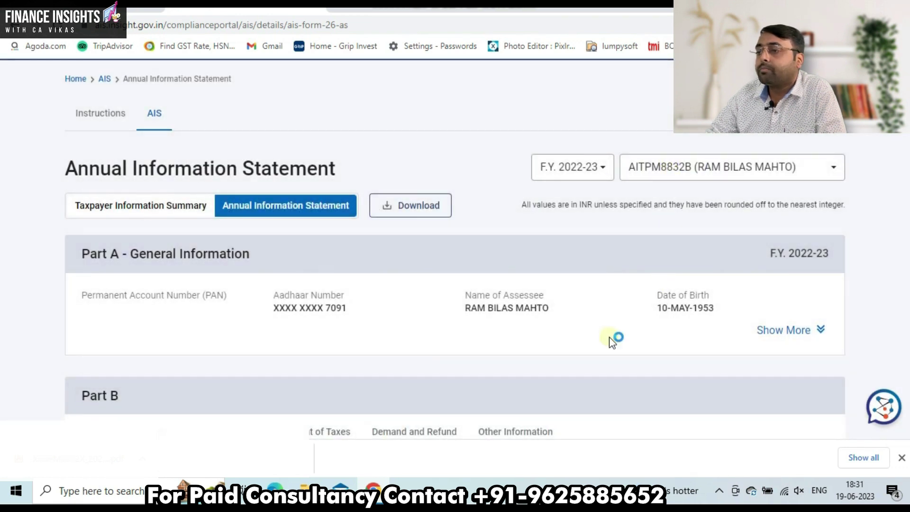
{"action": "left_click", "coordinate": [341, 288]}
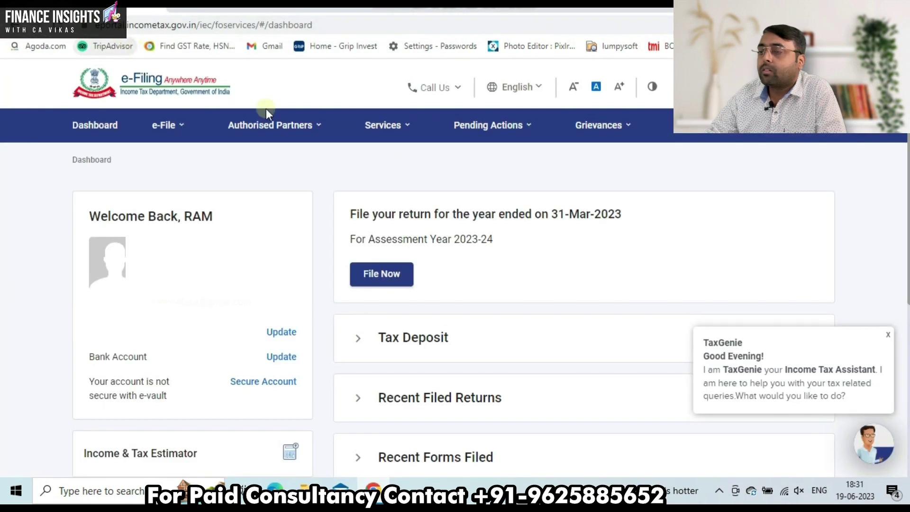
Open the taxpayer's folder on the desktop and view the Part-I TDS details in the Form 26AS PDF
{"action": "left_click", "coordinate": [268, 118]}
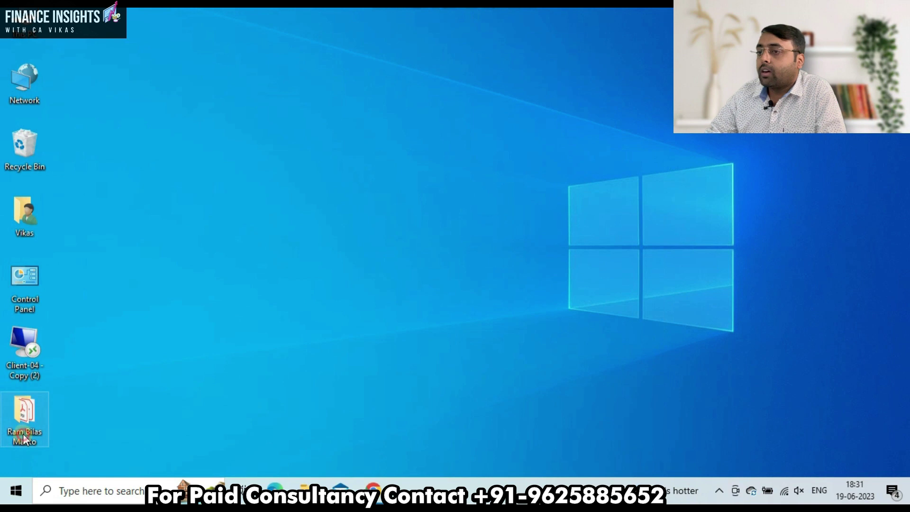
{"action": "double_click", "coordinate": [23, 433]}
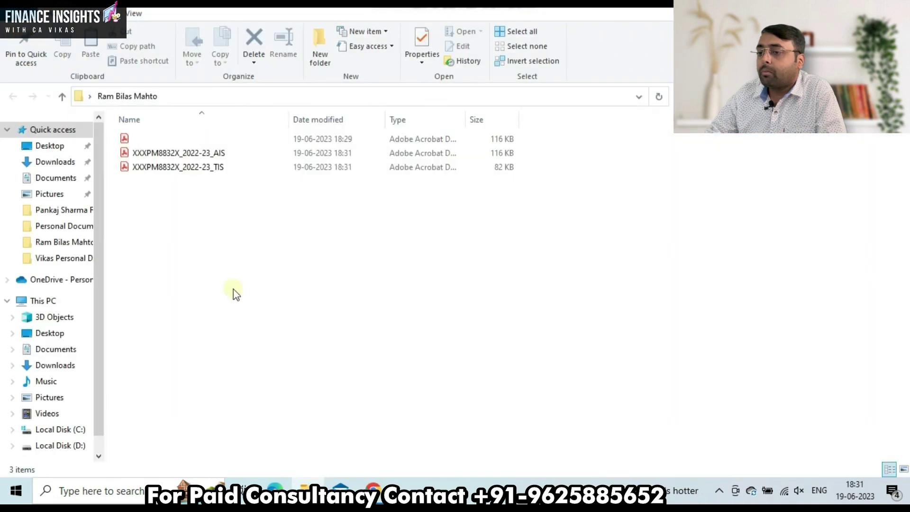
{"action": "double_click", "coordinate": [195, 145]}
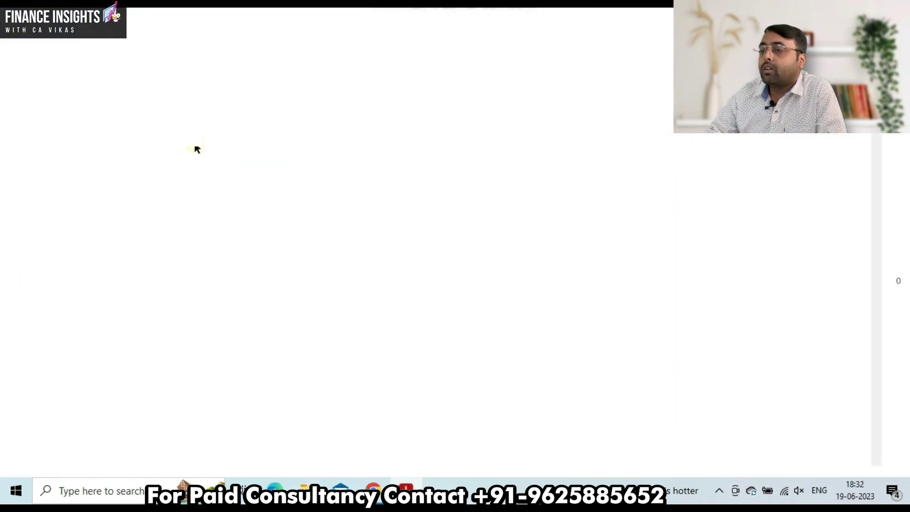
{"action": "scroll", "coordinate": [316, 259], "scroll_direction": "down", "scroll_amount": 5}
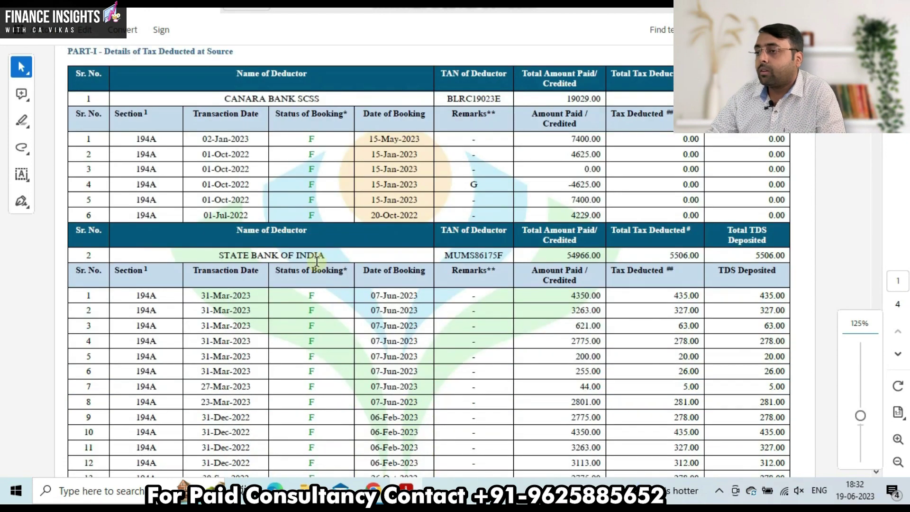
Open the 2022-23 AIS PDF from the taxpayer's folder and check the profile details on the e-filing portal
{"action": "key", "text": "alt+Tab"}
{"action": "left_click", "coordinate": [222, 154]}
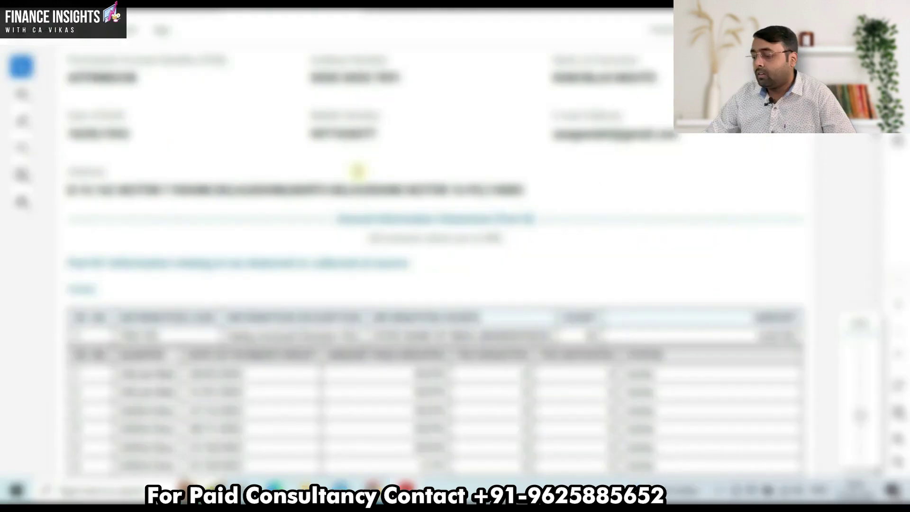
{"action": "scroll", "coordinate": [453, 291], "scroll_direction": "up", "scroll_amount": 5}
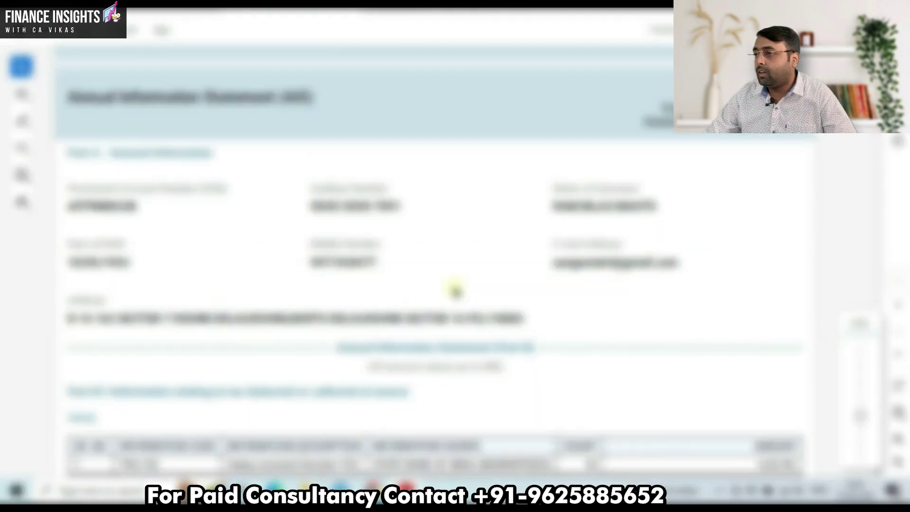
{"action": "key", "text": "alt+Tab"}
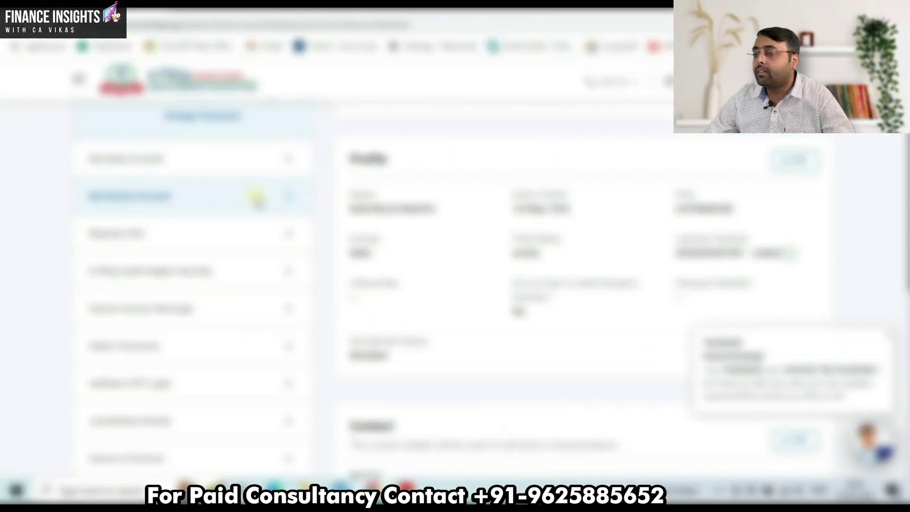
{"action": "key", "text": "alt+Tab"}
{"action": "key", "text": "alt+Tab"}
Open the 2022-23 TIS PDF from the taxpayer's folder and look through its contents
{"action": "double_click", "coordinate": [209, 168]}
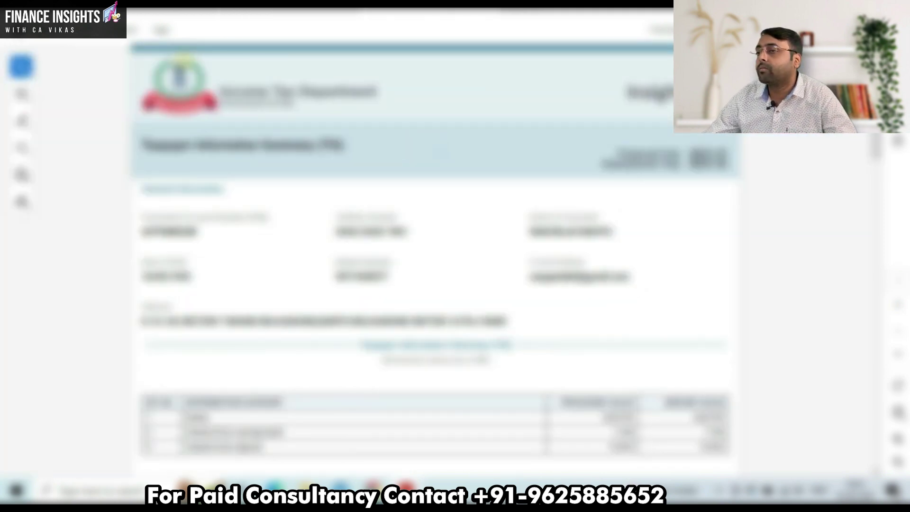
{"action": "scroll", "coordinate": [183, 61], "scroll_direction": "up", "scroll_amount": 1}
{"action": "scroll", "coordinate": [350, 170], "scroll_direction": "down", "scroll_amount": 6}
{"action": "scroll", "coordinate": [349, 166], "scroll_direction": "up", "scroll_amount": 6}
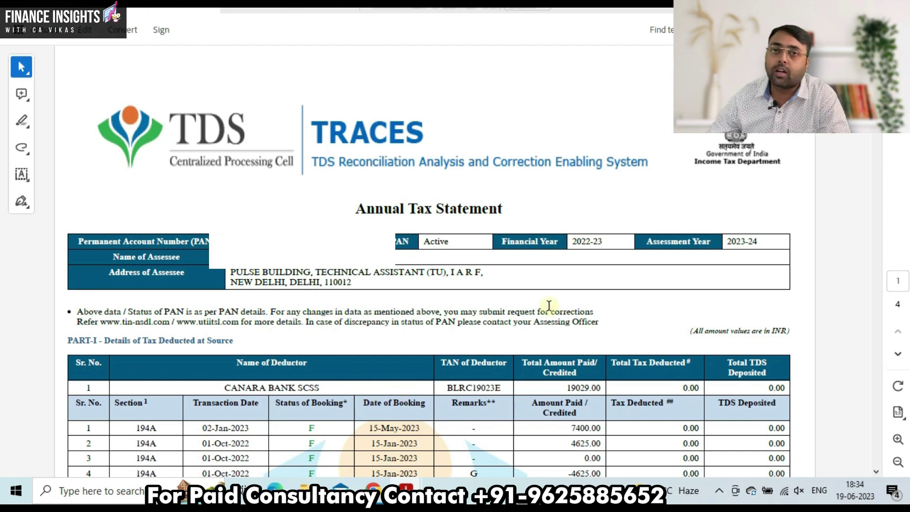
Compare the Canara Bank SCSS interest entry in Part-I of Form 26AS with the matching TDS-194A entry in the AIS
{"action": "scroll", "coordinate": [549, 306], "scroll_direction": "down", "scroll_amount": 5}
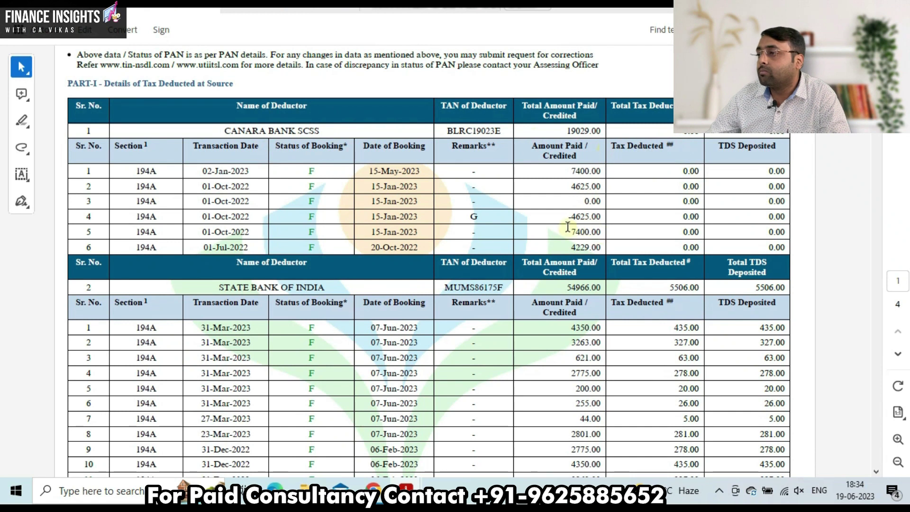
{"action": "double_click", "coordinate": [323, 131]}
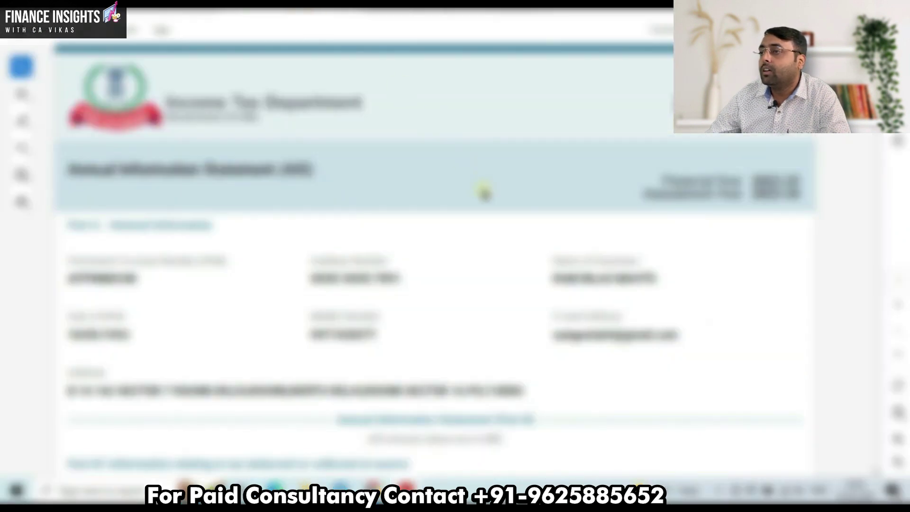
{"action": "scroll", "coordinate": [488, 193], "scroll_direction": "down", "scroll_amount": 4}
{"action": "scroll", "coordinate": [488, 194], "scroll_direction": "down", "scroll_amount": 5}
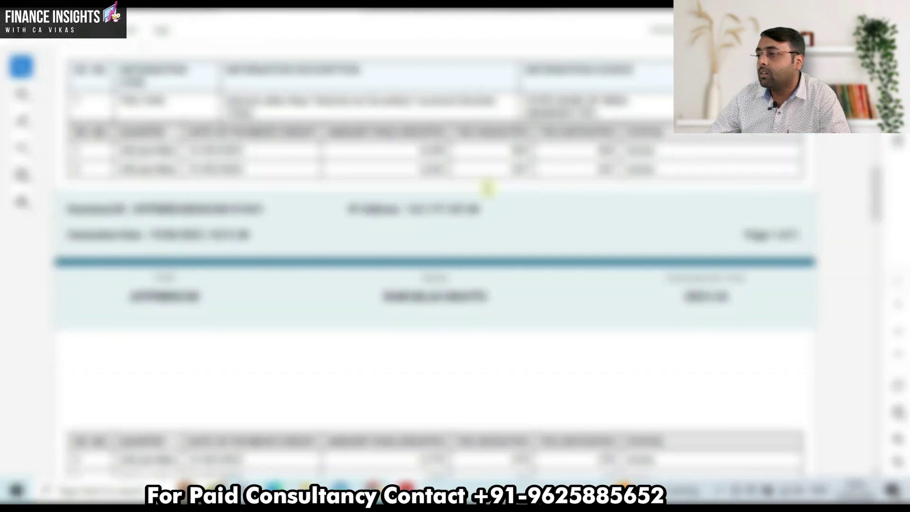
{"action": "scroll", "coordinate": [488, 190], "scroll_direction": "down", "scroll_amount": 13}
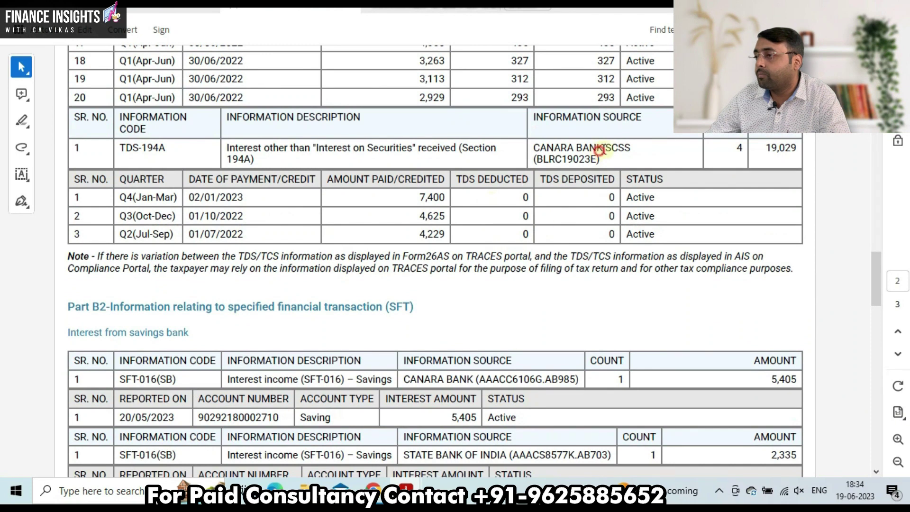
{"action": "left_click_drag", "start_coordinate": [600, 150], "coordinate": [650, 149]}
{"action": "left_click_drag", "start_coordinate": [757, 149], "coordinate": [803, 150]}
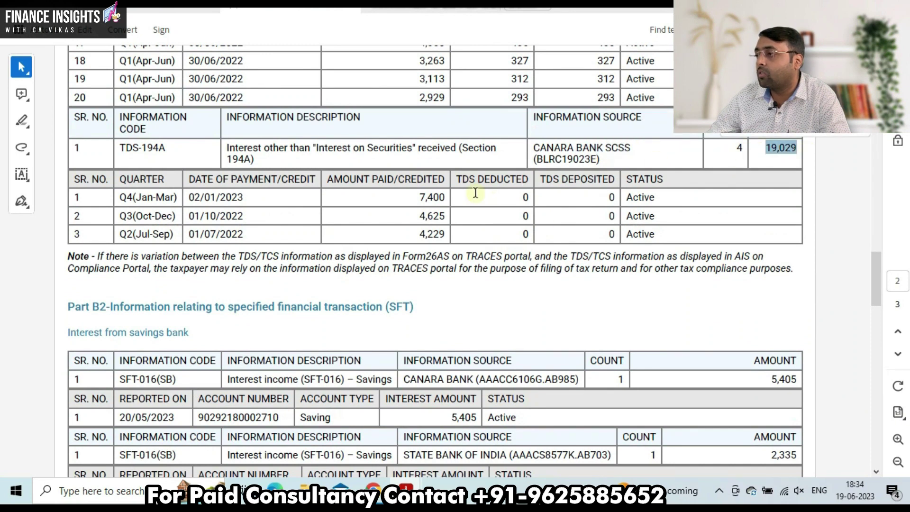
In Excel, set up a Particulars, 26AS, AIS and TIS table and enter 19029 under 26AS for Interest from Senior Citizen Saving Scheme
{"action": "key", "text": "super"}
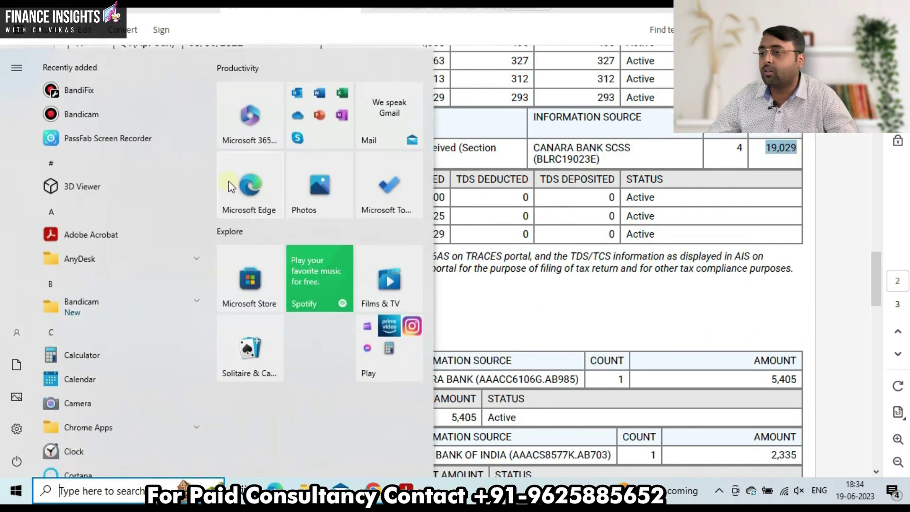
{"action": "key", "text": "Down"}
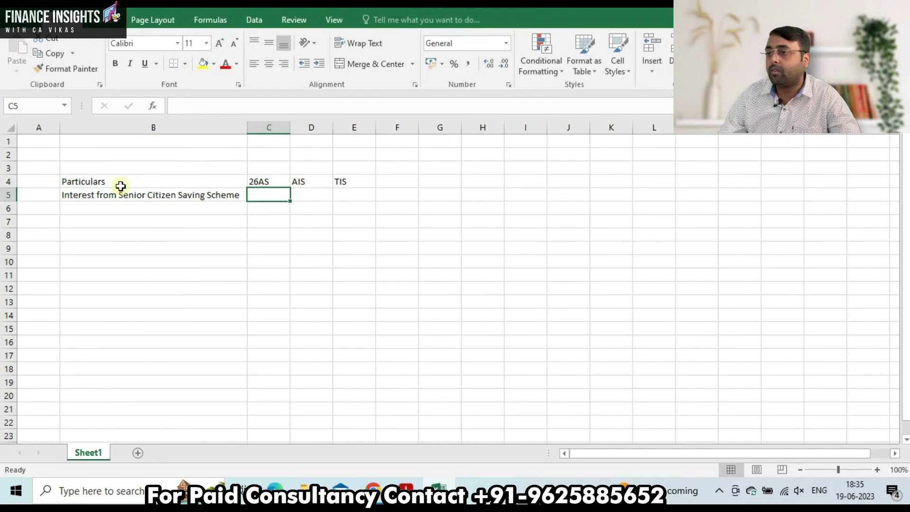
{"action": "key", "text": "alt+Tab"}
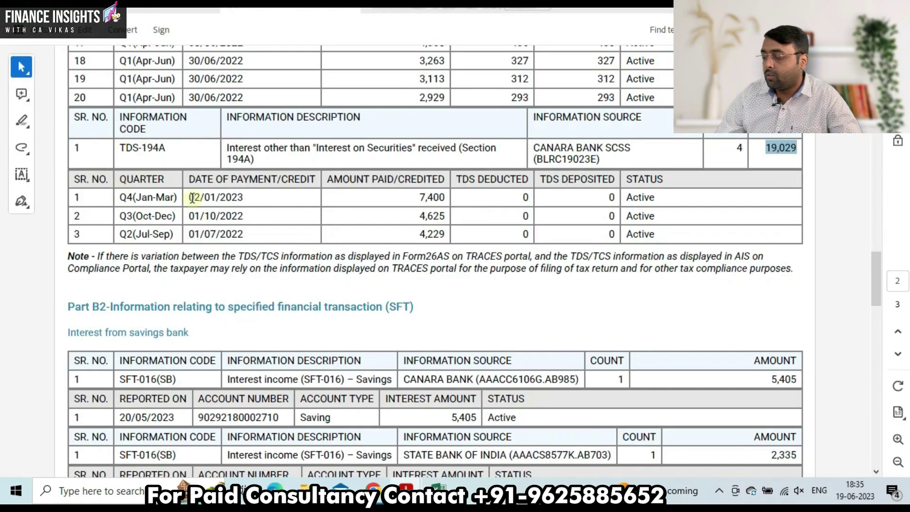
{"action": "scroll", "coordinate": [275, 213], "scroll_direction": "up", "scroll_amount": 2}
{"action": "left_click", "coordinate": [173, 10]}
{"action": "key", "text": "alt+Tab"}
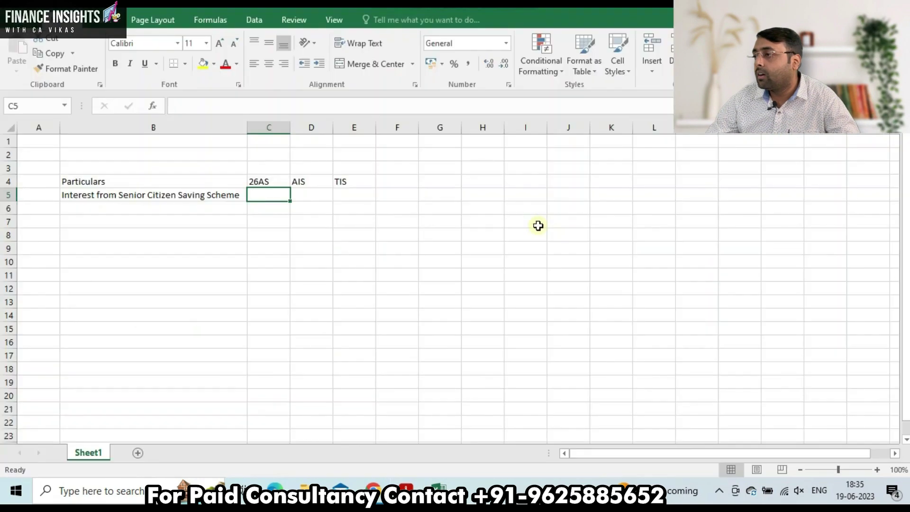
{"action": "type", "text": "19029"}
{"action": "key", "text": "Tab"}
Check the Canara Bank SCSS amount in the AIS and enter 19029 under AIS in the Senior Citizen Saving Scheme row
{"action": "key", "text": "alt+Tab"}
{"action": "scroll", "coordinate": [540, 232], "scroll_direction": "up", "scroll_amount": 1}
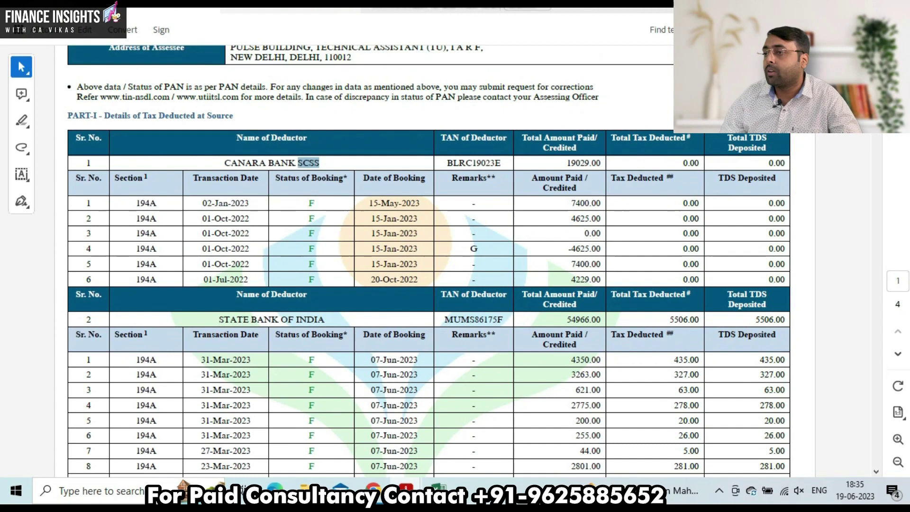
{"action": "key", "text": "ctrl+Tab"}
{"action": "key", "text": "alt+Tab"}
{"action": "type", "text": "19029"}
{"action": "key", "text": "Tab"}
Find the Canara Bank SCSS interest in the TIS deposit details and enter 19029 under TIS in the Senior Citizen Saving Scheme row
{"action": "key", "text": "alt+Tab"}
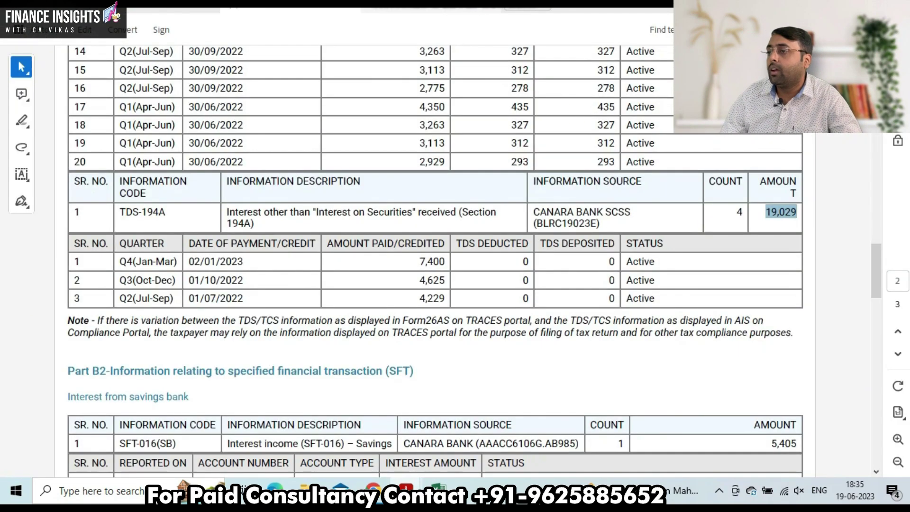
{"action": "key", "text": "ctrl+Tab"}
{"action": "scroll", "coordinate": [588, 229], "scroll_direction": "down", "scroll_amount": 10}
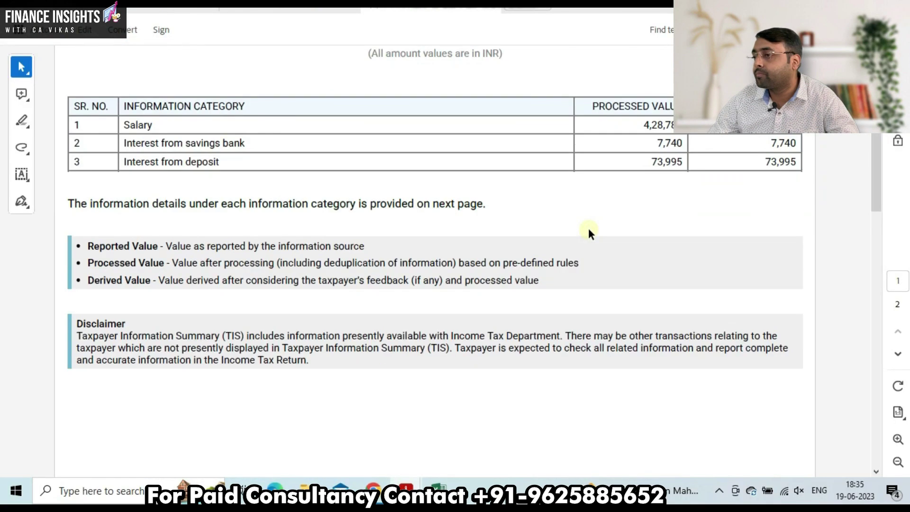
{"action": "scroll", "coordinate": [588, 231], "scroll_direction": "down", "scroll_amount": 10}
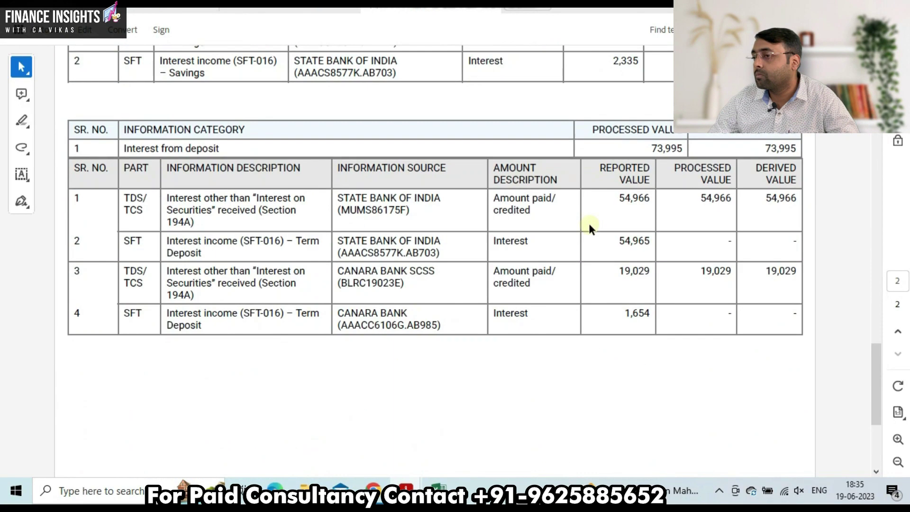
{"action": "scroll", "coordinate": [587, 222], "scroll_direction": "down", "scroll_amount": 1}
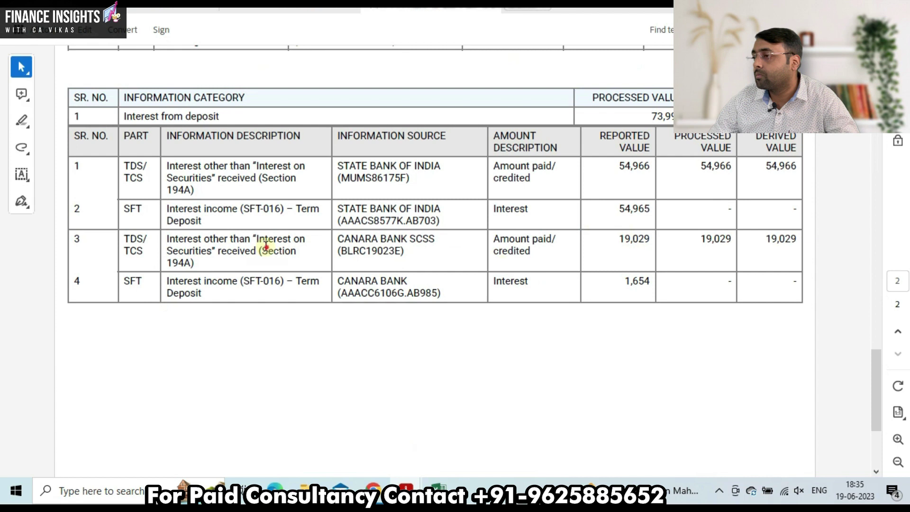
{"action": "left_click_drag", "start_coordinate": [263, 250], "coordinate": [780, 247]}
{"action": "key", "text": "alt+Tab"}
{"action": "type", "text": "19,029"}
{"action": "key", "text": "Return"}
{"action": "key", "text": "Left"}
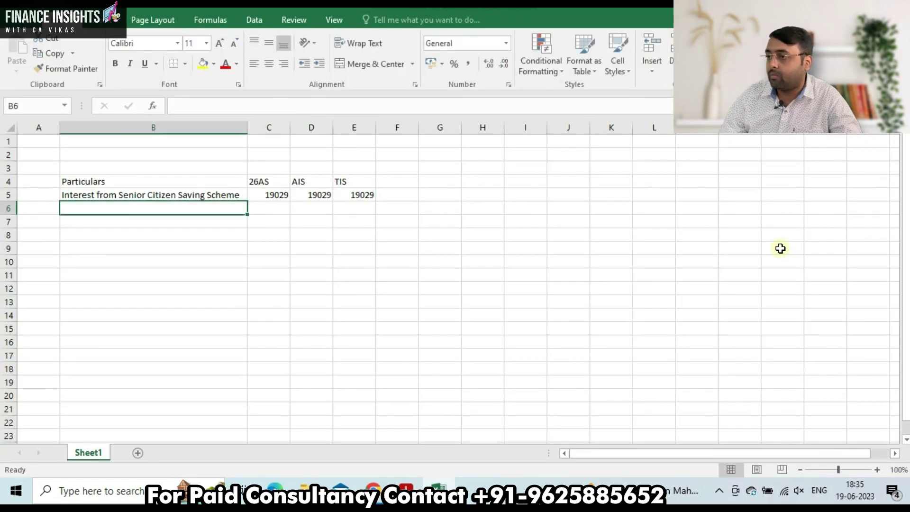
Review the State Bank of India interest in Form 26AS and add an "Interest from Fixed Deposits" row to the comparison table
{"action": "key", "text": "alt+Tab"}
{"action": "key", "text": "ctrl+Tab"}
{"action": "scroll", "coordinate": [322, 186], "scroll_direction": "down", "scroll_amount": 5}
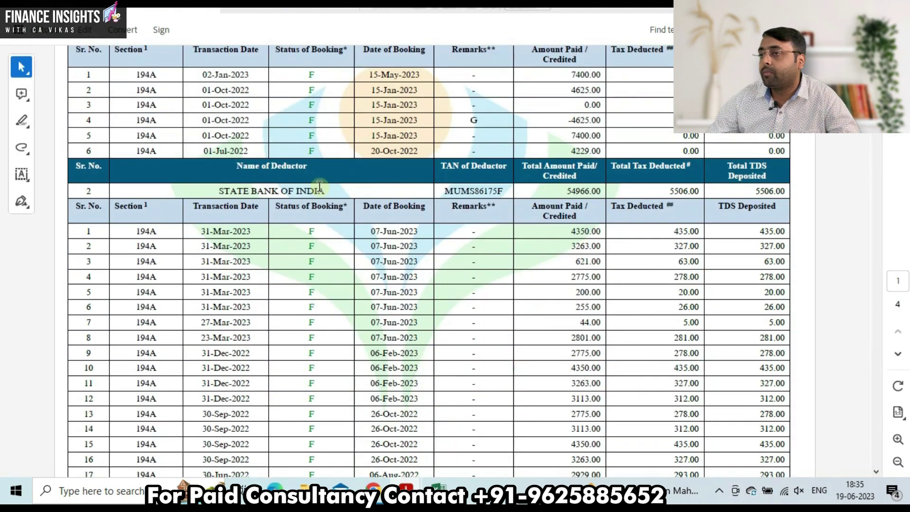
{"action": "left_click_drag", "start_coordinate": [197, 100], "coordinate": [239, 112]}
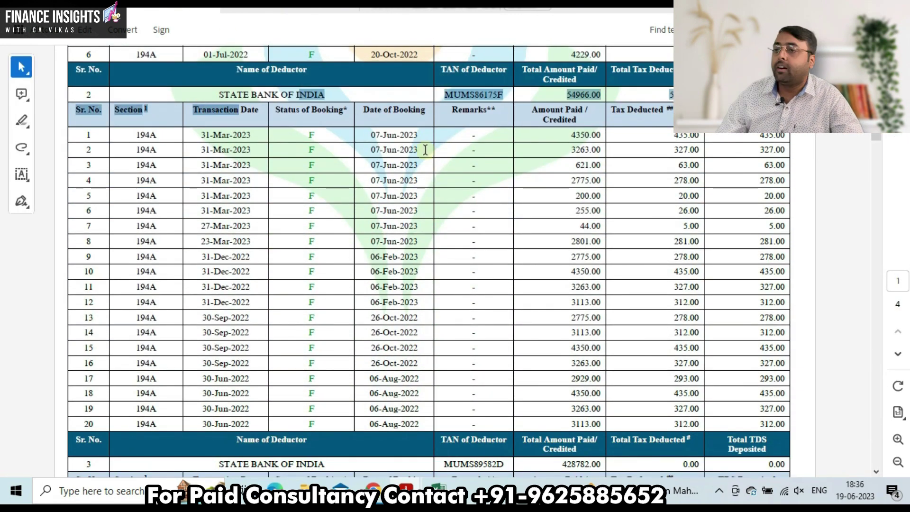
{"action": "key", "text": "alt+Tab"}
{"action": "type", "text": "Int"}
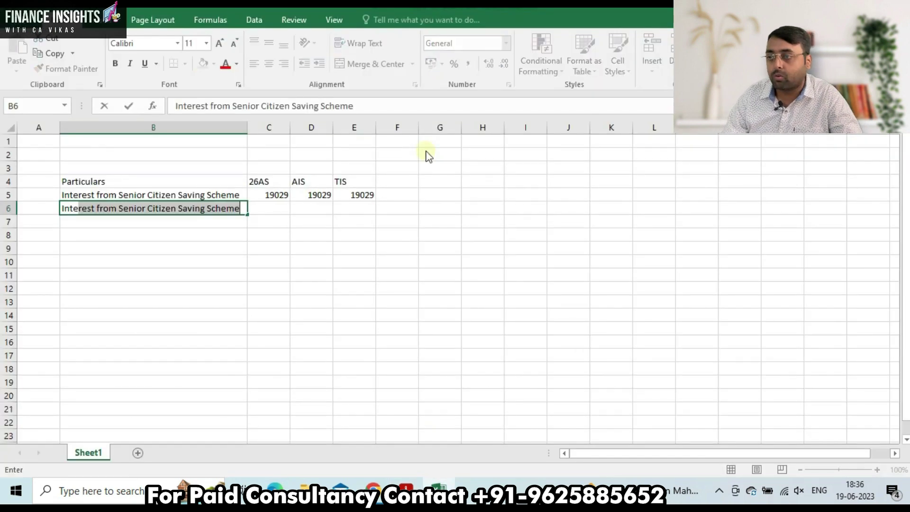
{"action": "type", "text": "erest from Fi"}
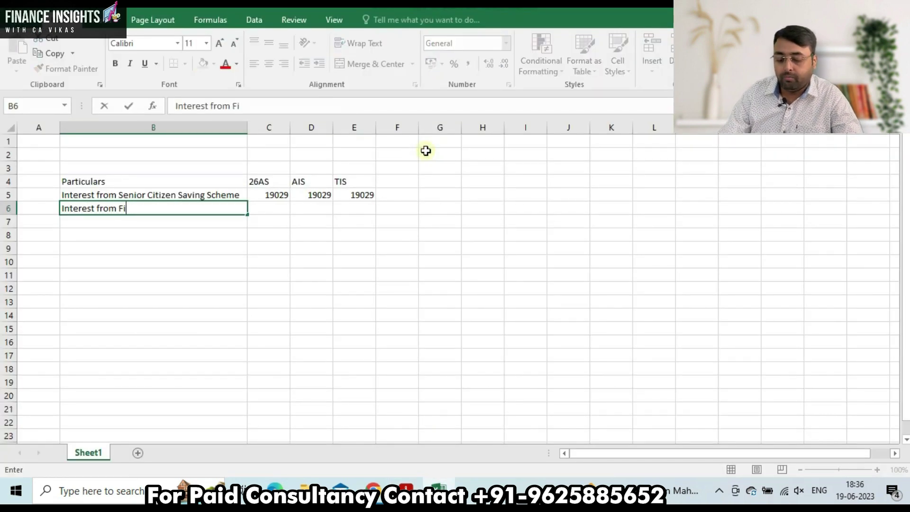
{"action": "type", "text": "xed Deposits"}
{"action": "key", "text": "Tab"}
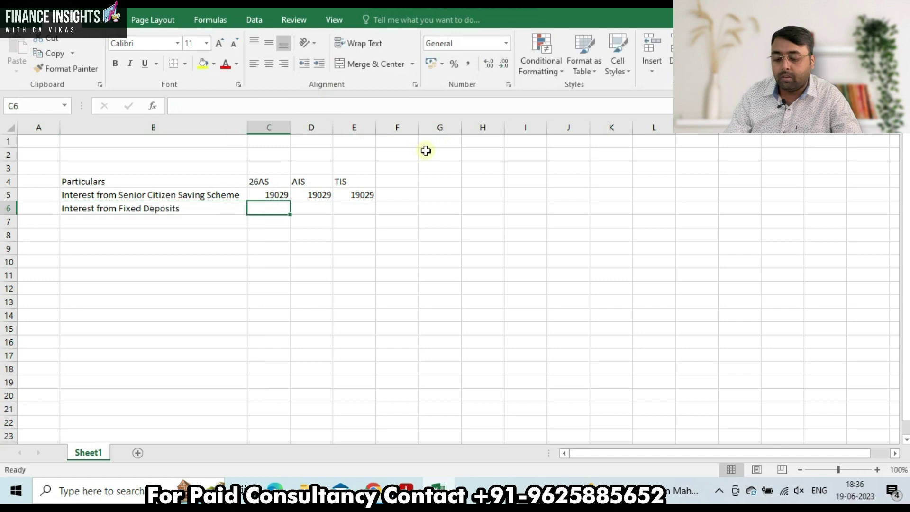
Enter 54966 from Form 26AS under 26AS in the Interest from Fixed Deposits row
{"action": "key", "text": "alt+Tab"}
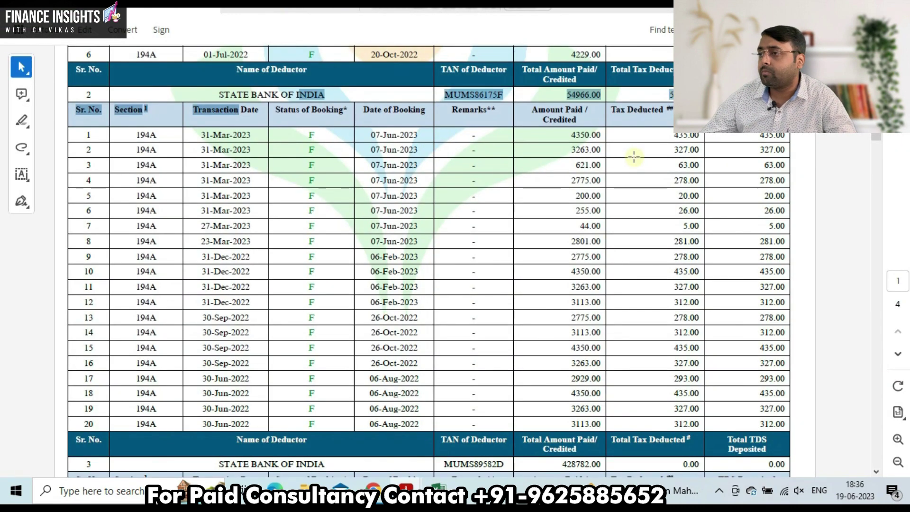
{"action": "key", "text": "alt+Tab"}
{"action": "type", "text": "54966"}
Check the State Bank of India deposit interest in the AIS and enter 54966 under AIS in the Interest from Fixed Deposits row
{"action": "key", "text": "alt+Tab"}
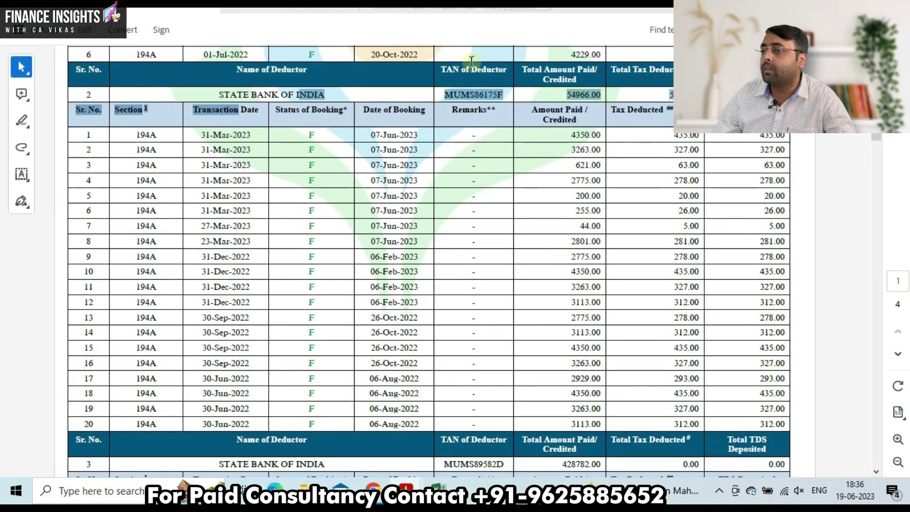
{"action": "key", "text": "ctrl+Tab"}
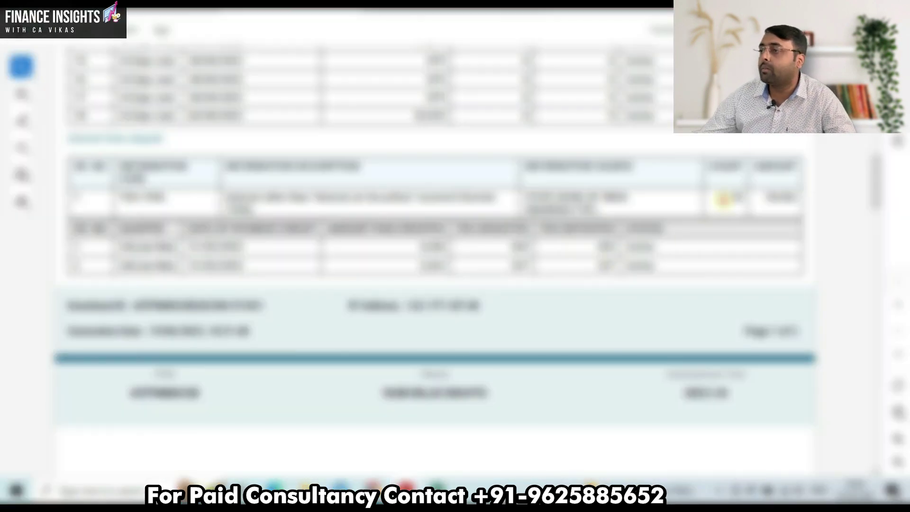
{"action": "left_click_drag", "start_coordinate": [724, 199], "coordinate": [798, 199]}
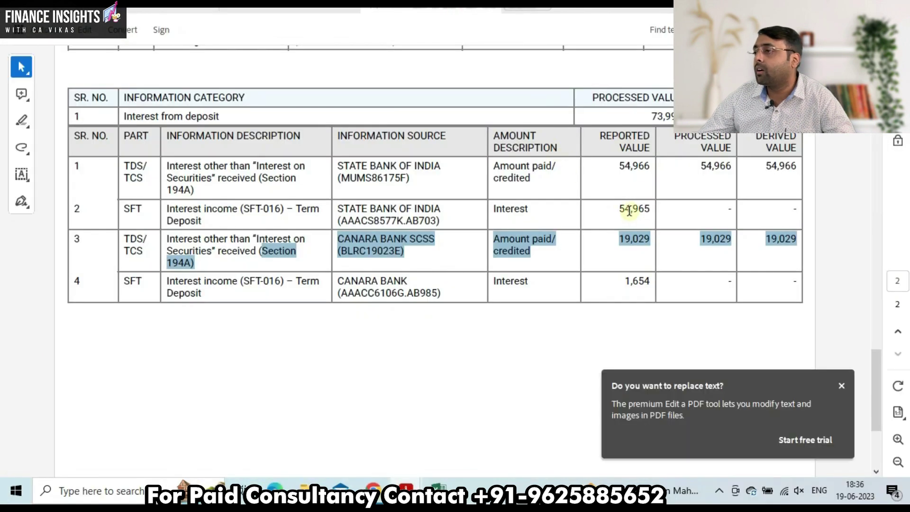
Find the State Bank of India deposit interest in the TIS and enter 54966 under TIS in the Interest from Fixed Deposits row
{"action": "left_click_drag", "start_coordinate": [620, 210], "coordinate": [652, 209]}
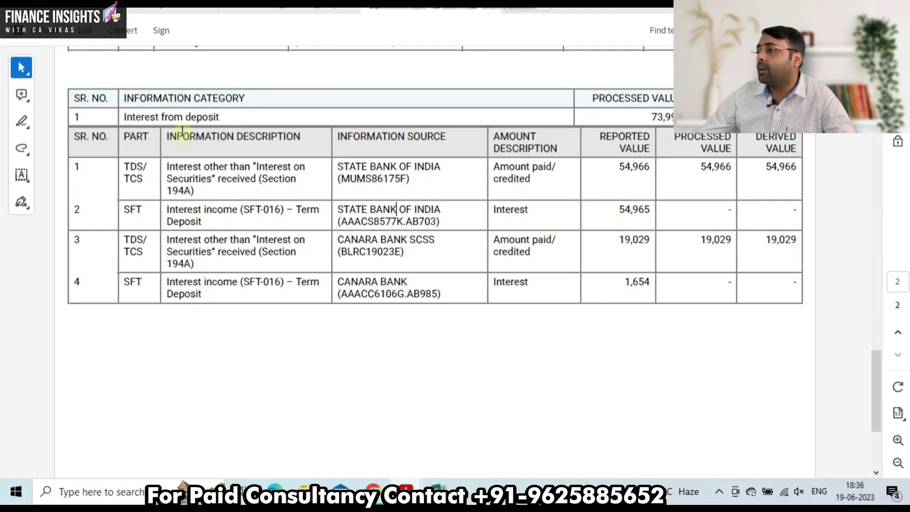
{"action": "left_click_drag", "start_coordinate": [182, 131], "coordinate": [228, 167]}
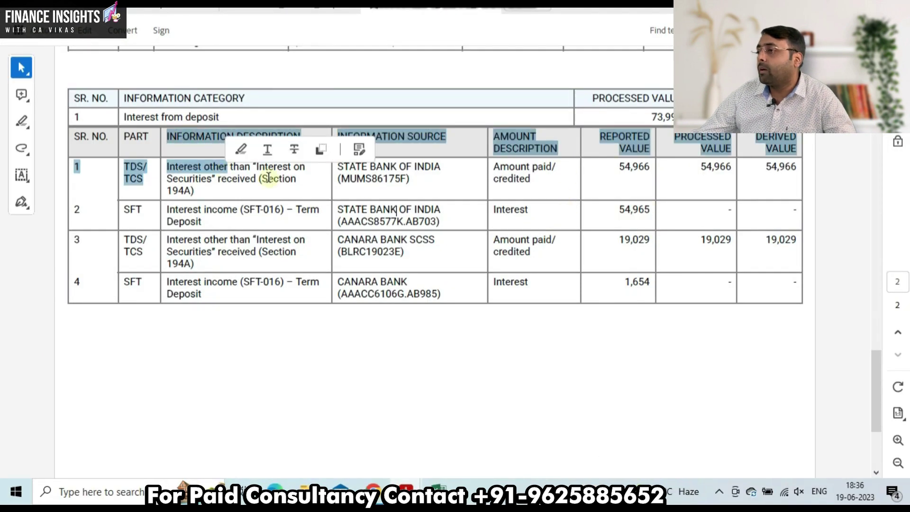
{"action": "left_click", "coordinate": [594, 195]}
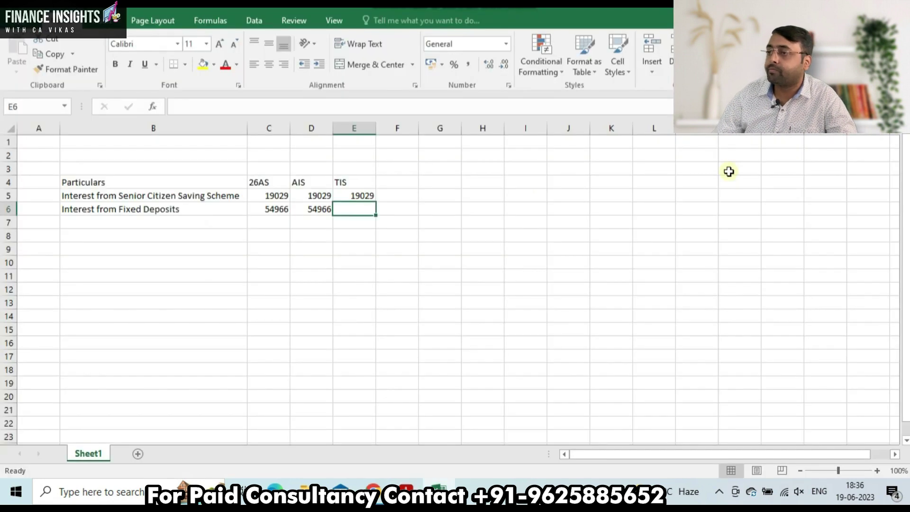
{"action": "type", "text": "54966"}
{"action": "key", "text": "Return"}
{"action": "key", "text": "Up"}
{"action": "key", "text": "Down"}
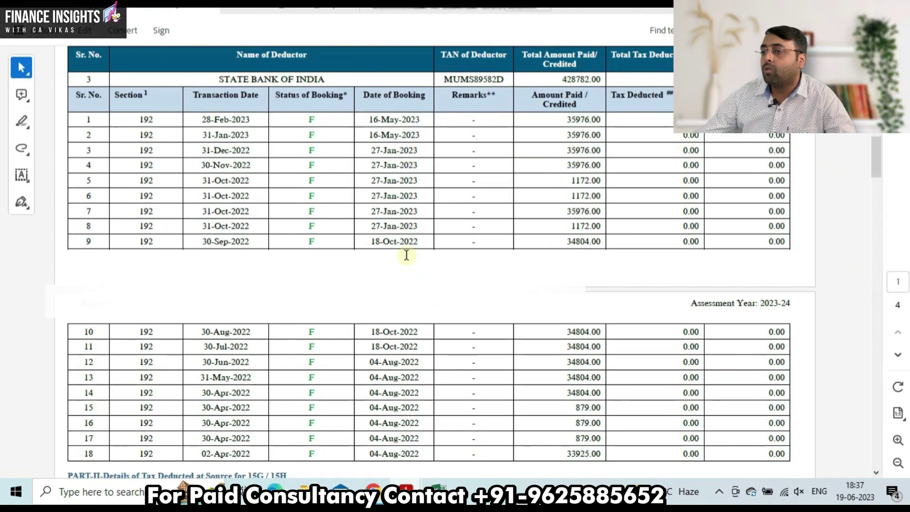
Review the State Bank of India section 192 entries in Form 26AS and add an "Income from Salary Pension Income" row to the table
{"action": "left_click_drag", "start_coordinate": [154, 131], "coordinate": [204, 346]}
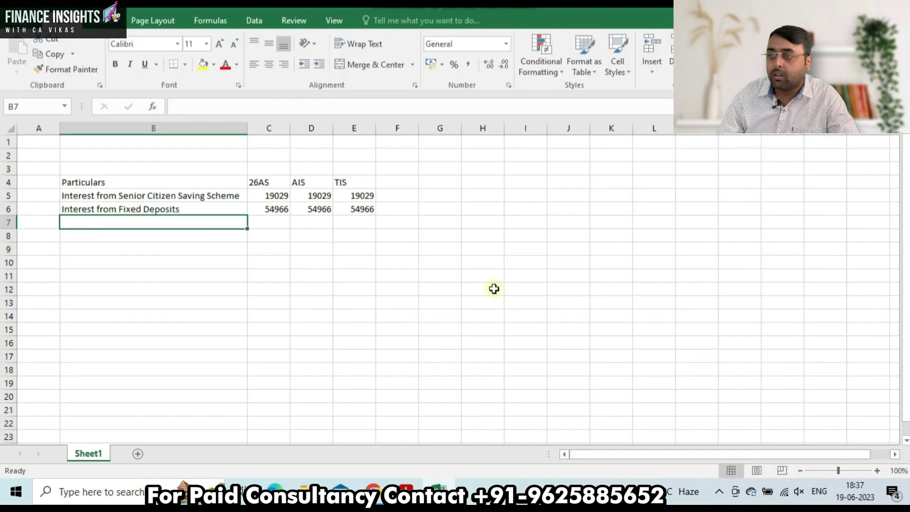
{"action": "type", "text": "Income from Salary Pension In"}
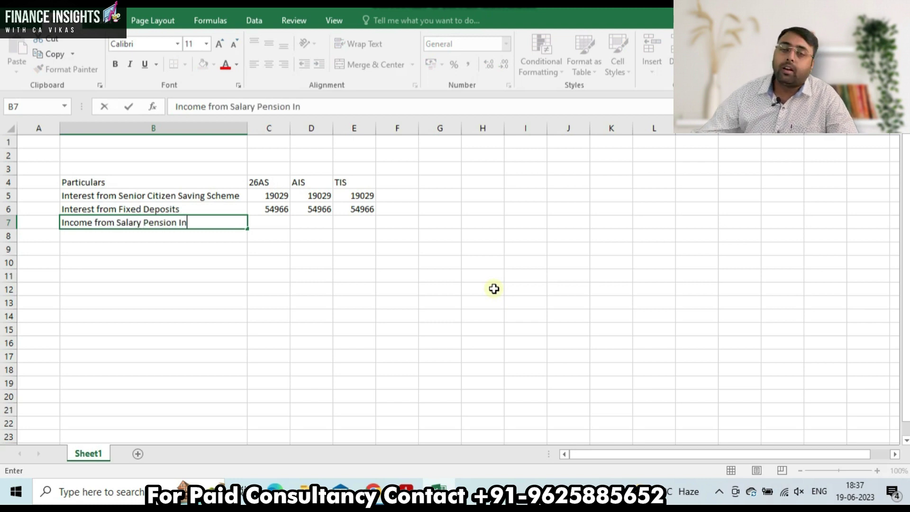
{"action": "key", "text": "Right"}
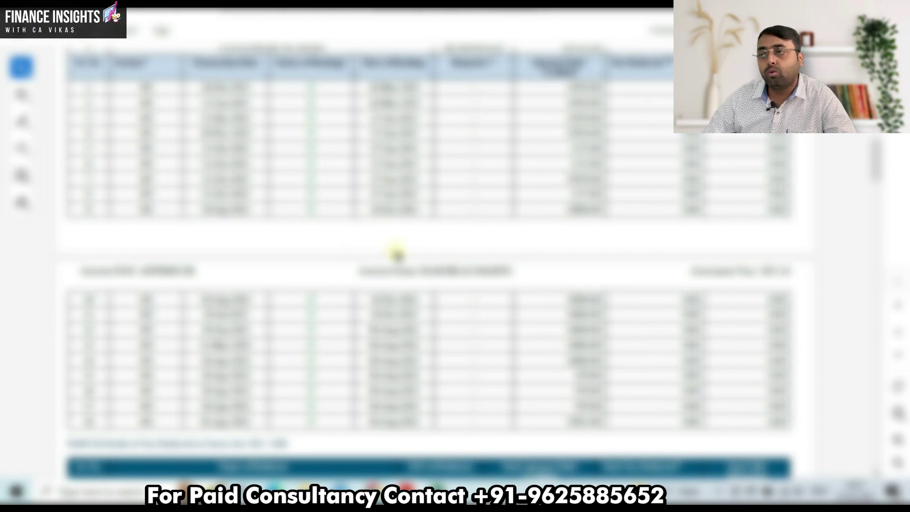
Check the pension amount in Form 26AS and the AIS, and enter 428782 under 26AS and AIS in the Income from Salary Pension Income row
{"action": "scroll", "coordinate": [397, 254], "scroll_direction": "up", "scroll_amount": 2}
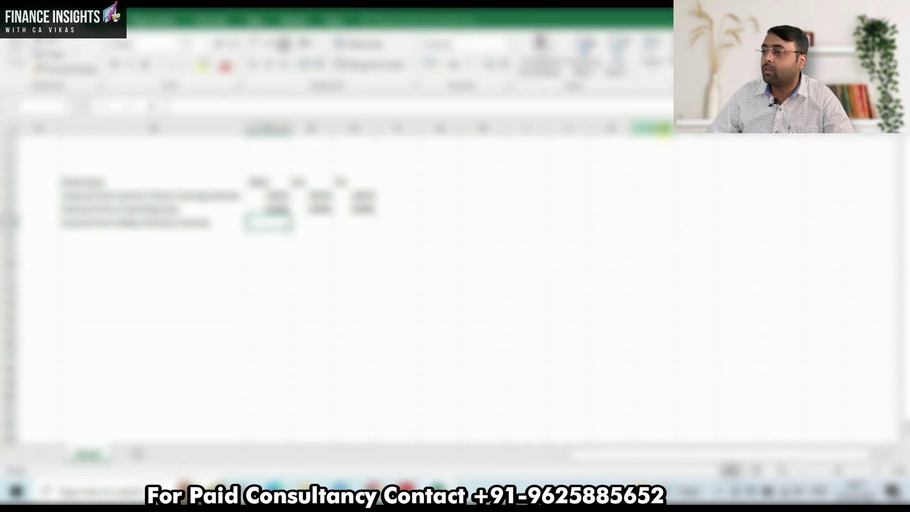
{"action": "left_click", "coordinate": [311, 222]}
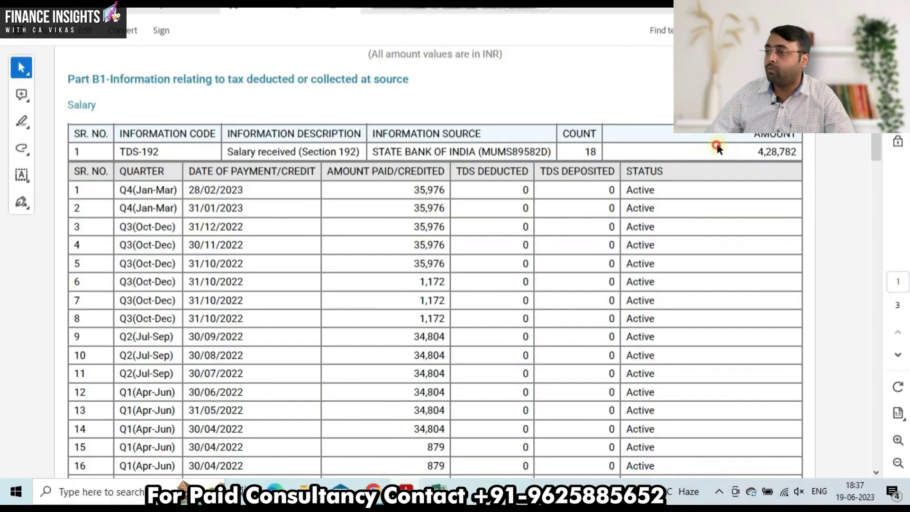
{"action": "key", "text": "alt+Tab"}
{"action": "type", "text": "428782"}
{"action": "key", "text": "Tab"}
Find the salary amount in the TIS and enter 428782 under TIS in the Income from Salary Pension Income row
{"action": "key", "text": "alt+Tab"}
{"action": "scroll", "coordinate": [678, 233], "scroll_direction": "down", "scroll_amount": 15}
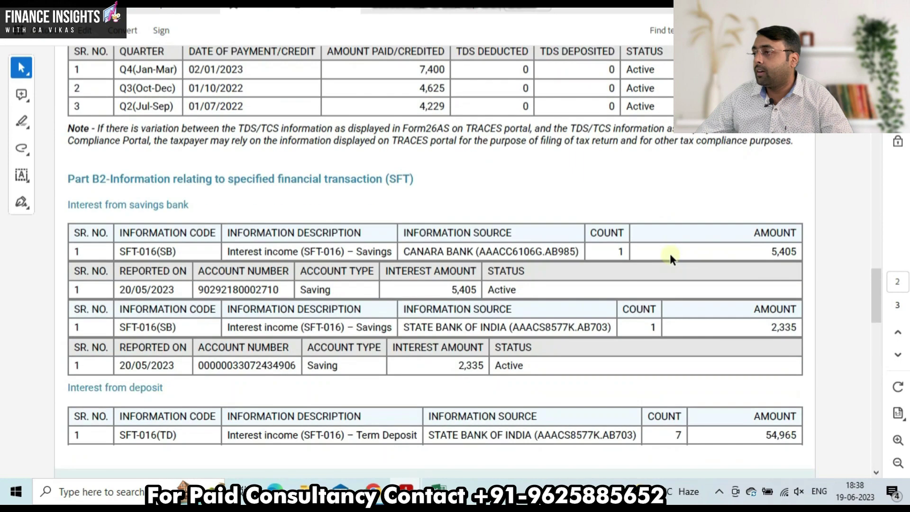
{"action": "left_click", "coordinate": [434, 11]}
{"action": "scroll", "coordinate": [550, 245], "scroll_direction": "up", "scroll_amount": 7}
{"action": "left_click_drag", "start_coordinate": [719, 178], "coordinate": [780, 198]}
{"action": "key", "text": "alt+Tab"}
{"action": "type", "text": "428"}
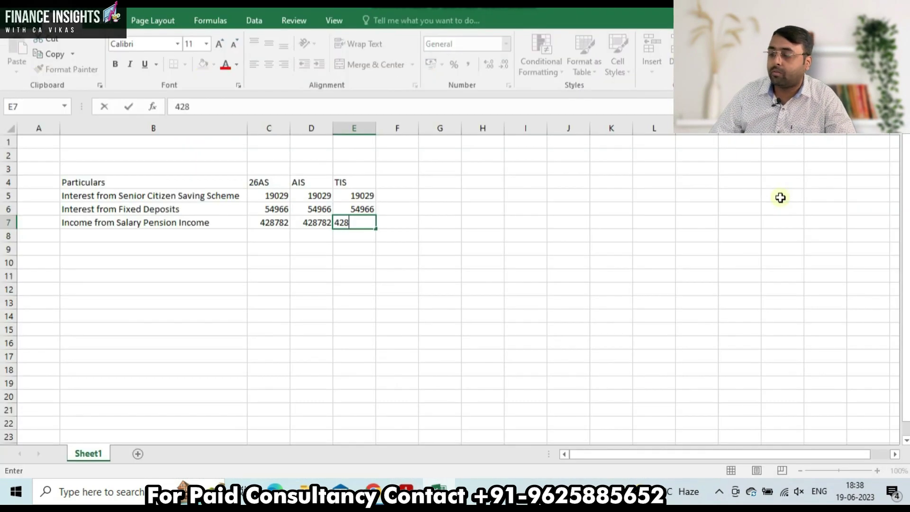
{"action": "type", "text": "782"}
{"action": "key", "text": "Return"}
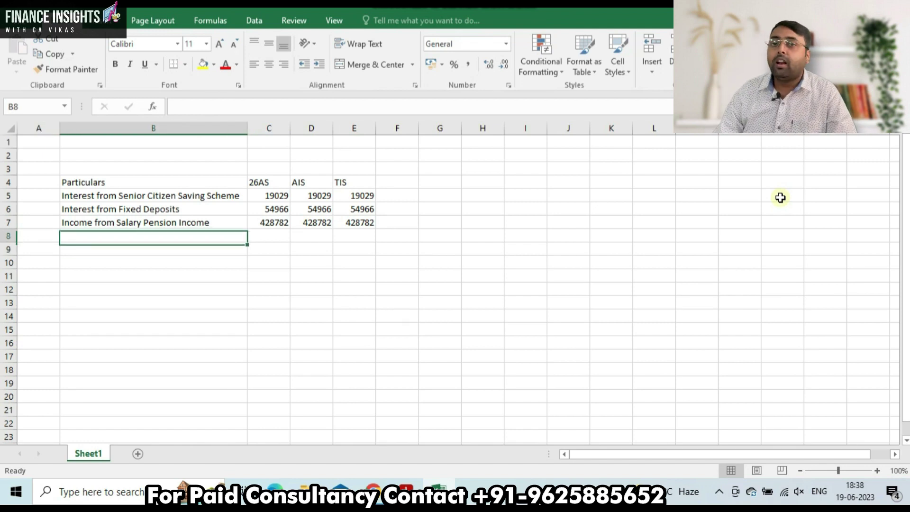
Add an "Interest From Saving Bank" row to the table and look through Form 26AS for savings interest entries
{"action": "type", "text": "Interest From Saving Bank"}
{"action": "key", "text": "Tab"}
{"action": "key", "text": "alt+Tab"}
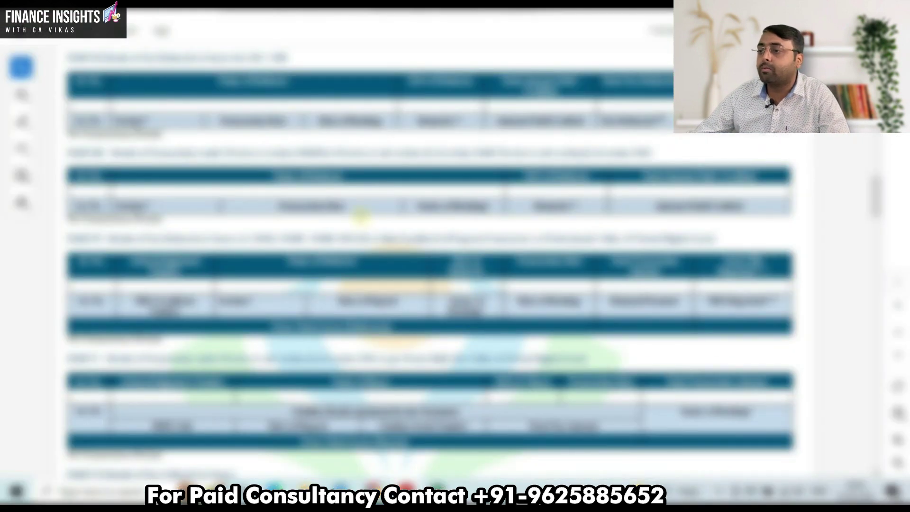
{"action": "scroll", "coordinate": [349, 193], "scroll_direction": "down", "scroll_amount": 10}
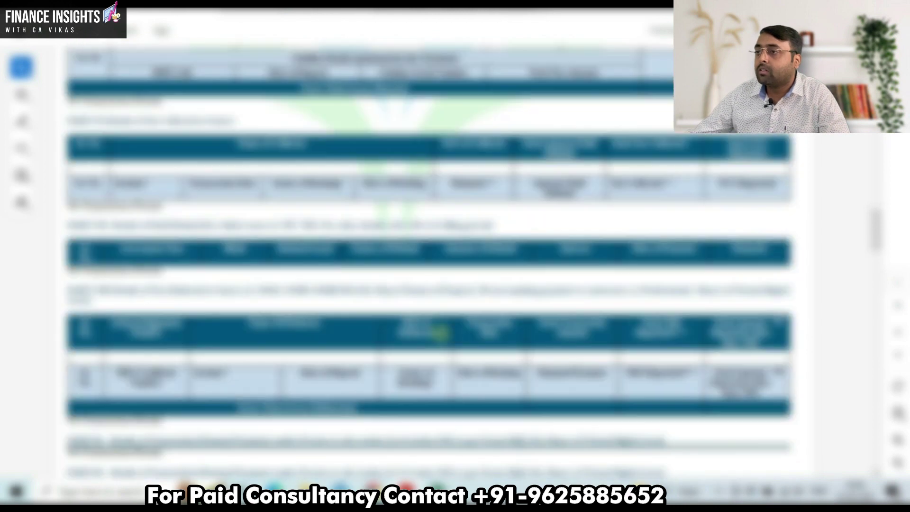
{"action": "scroll", "coordinate": [426, 261], "scroll_direction": "down", "scroll_amount": 7}
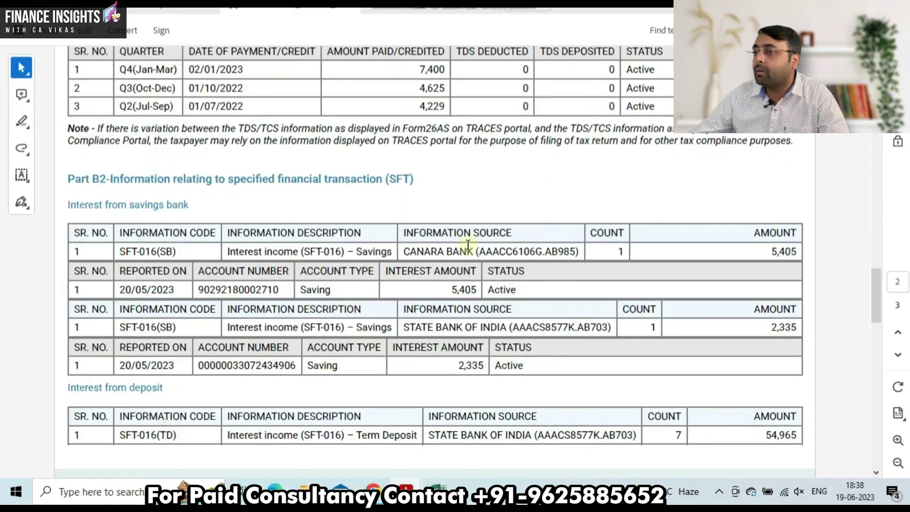
Examine the AIS for savings bank interest reported by Canara Bank and State Bank of India
{"action": "scroll", "coordinate": [470, 247], "scroll_direction": "up", "scroll_amount": 10}
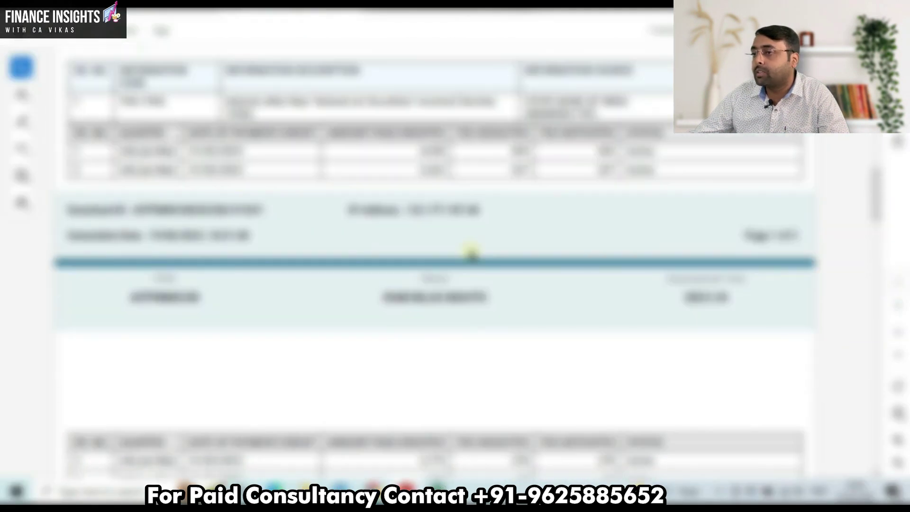
{"action": "scroll", "coordinate": [470, 251], "scroll_direction": "up", "scroll_amount": 10}
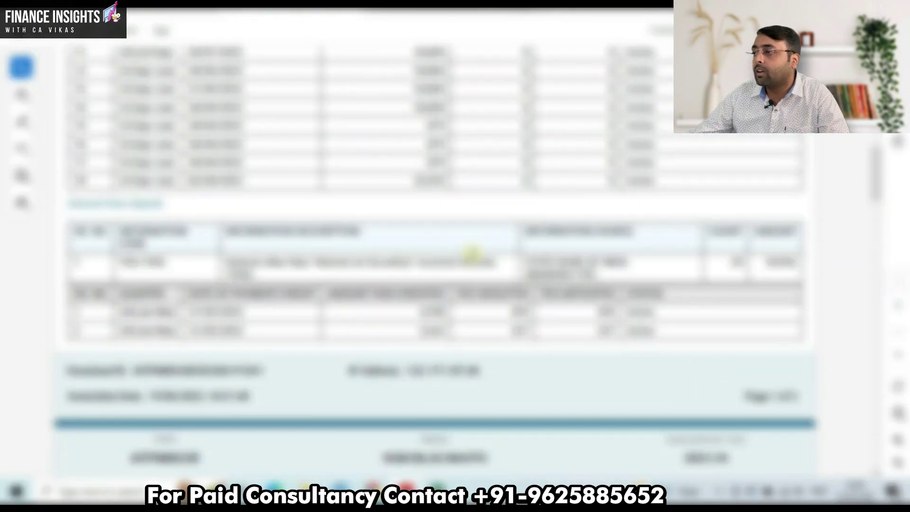
{"action": "scroll", "coordinate": [597, 232], "scroll_direction": "down", "scroll_amount": 3}
{"action": "scroll", "coordinate": [721, 153], "scroll_direction": "down", "scroll_amount": 8}
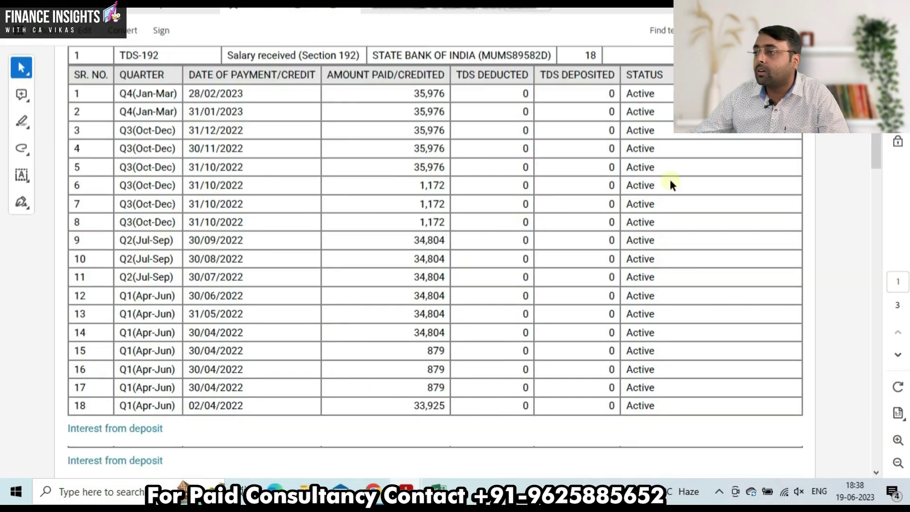
{"action": "scroll", "coordinate": [723, 159], "scroll_direction": "down", "scroll_amount": 10}
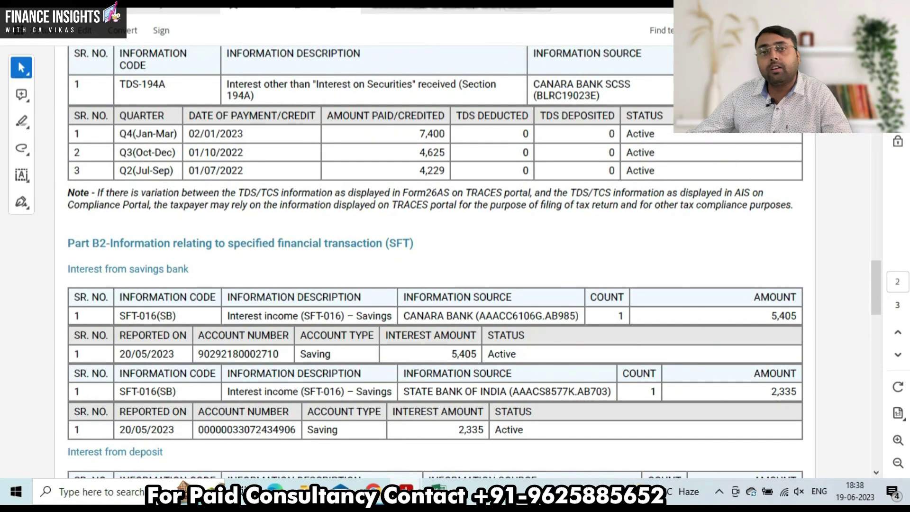
{"action": "scroll", "coordinate": [697, 171], "scroll_direction": "down", "scroll_amount": 5}
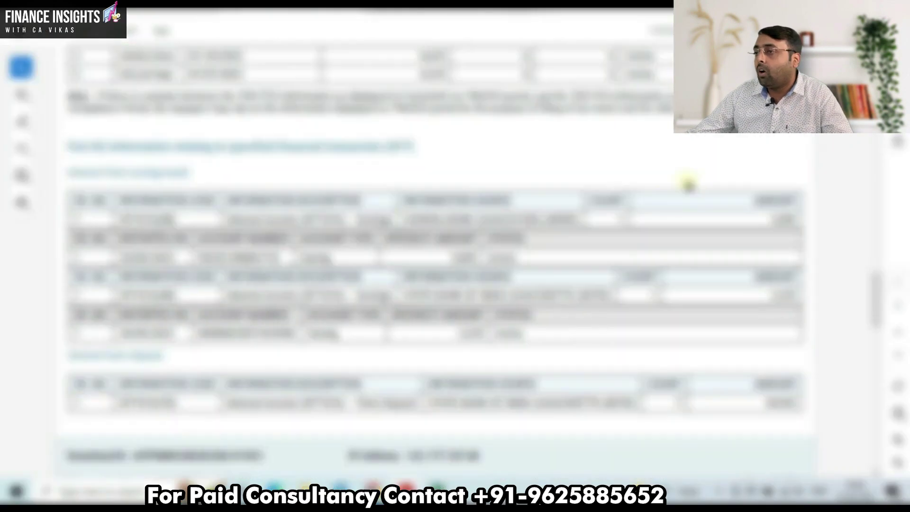
{"action": "double_click", "coordinate": [364, 91]}
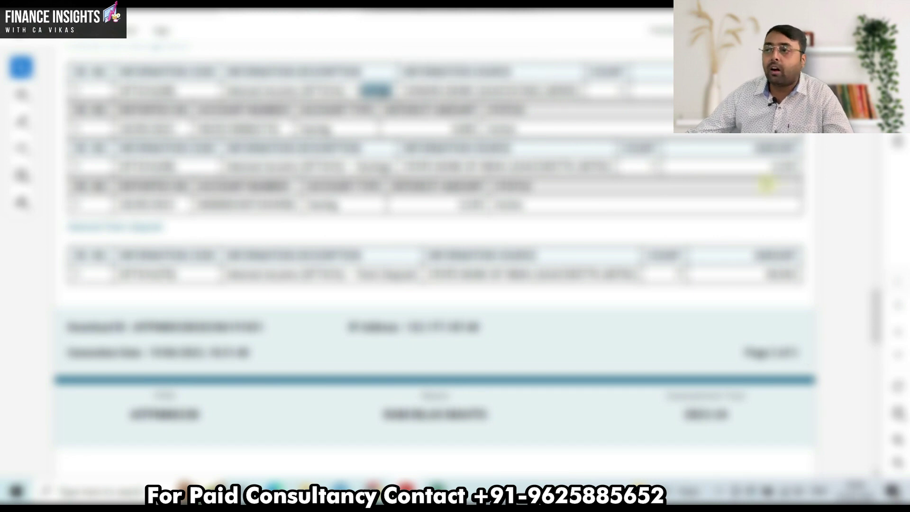
{"action": "left_click", "coordinate": [825, 149]}
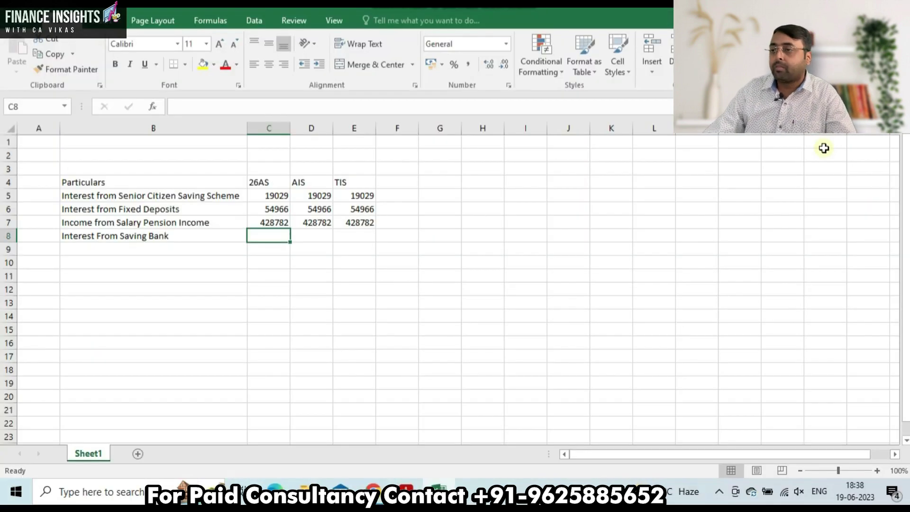
Add a "Canara Bank" row below the Interest From Saving Bank heading in the comparison table
{"action": "type", "text": "Interest From Saving Bank-"}
{"action": "key", "text": "BackSpace"}
{"action": "key", "text": "Return"}
{"action": "type", "text": "Canara Ban"}
{"action": "type", "text": "k"}
{"action": "key", "text": "Tab"}
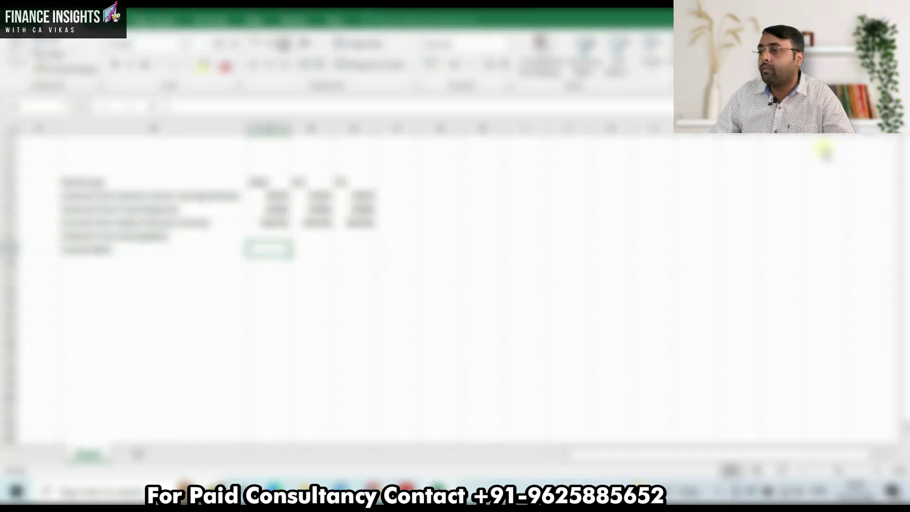
Enter 0 under 26AS and 5405 under AIS in the Canara Bank savings interest row
{"action": "type", "text": "8542"}
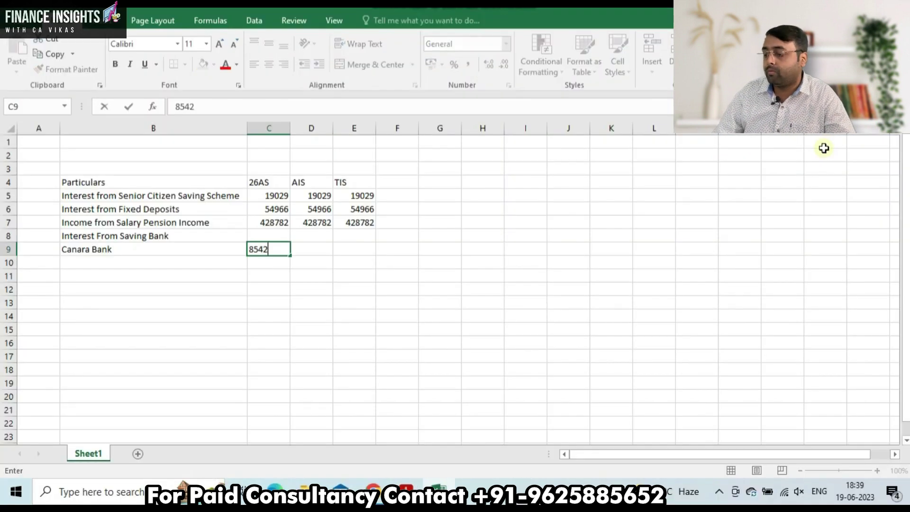
{"action": "key", "text": "Escape"}
{"action": "key", "text": "Right"}
{"action": "type", "text": "5405"}
{"action": "key", "text": "ctrl+Return"}
{"action": "key", "text": "Left"}
{"action": "type", "text": "0"}
{"action": "key", "text": "ctrl+Return"}
{"action": "key", "text": "Right"}
{"action": "key", "text": "Right"}
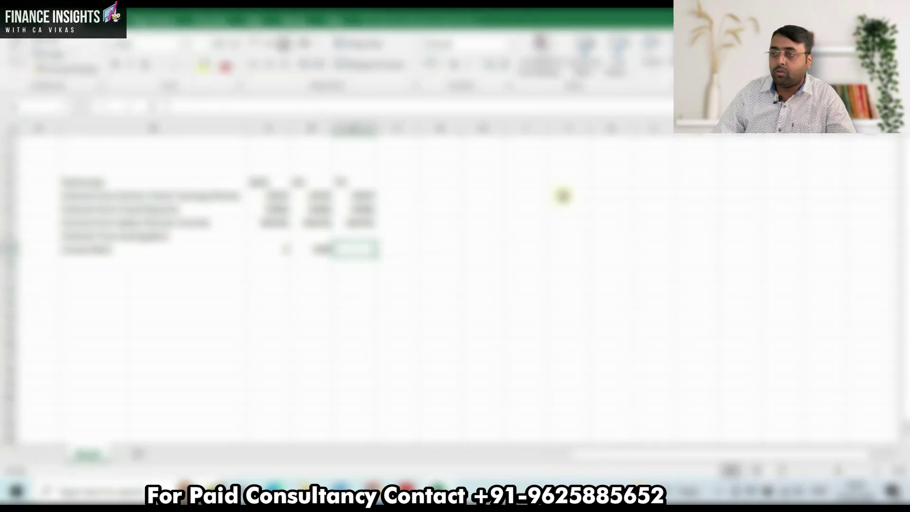
Add a "State Bank of India" row below Canara Bank and enter 0 under 26AS for it
{"action": "key", "text": "Left"}
{"action": "key", "text": "Left"}
{"action": "key", "text": "Down"}
{"action": "key", "text": "Left"}
{"action": "type", "text": "State"}
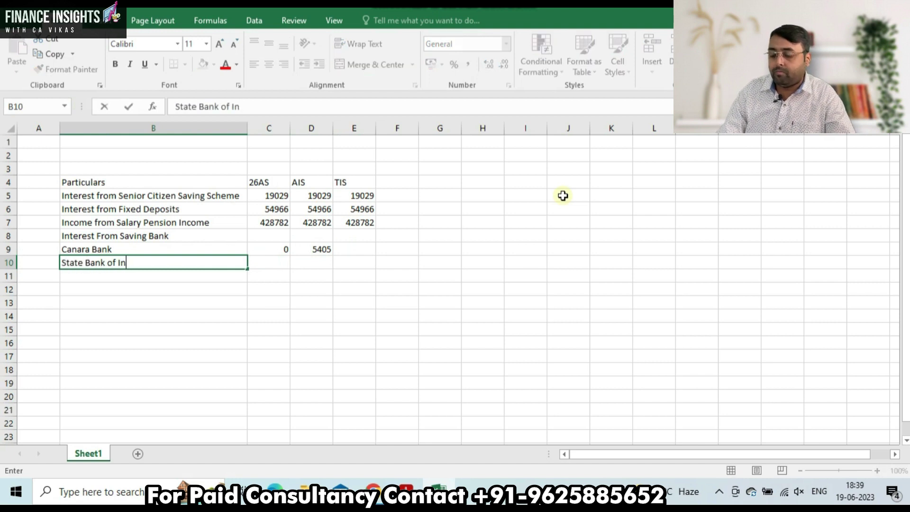
{"action": "type", "text": " Bank of India"}
{"action": "key", "text": "Right"}
{"action": "key", "text": "Left"}
{"action": "key", "text": "F2"}
{"action": "key", "text": "Left"}
{"action": "key", "text": "BackSpace"}
{"action": "type", "text": "i"}
{"action": "key", "text": "Tab"}
{"action": "type", "text": "0"}
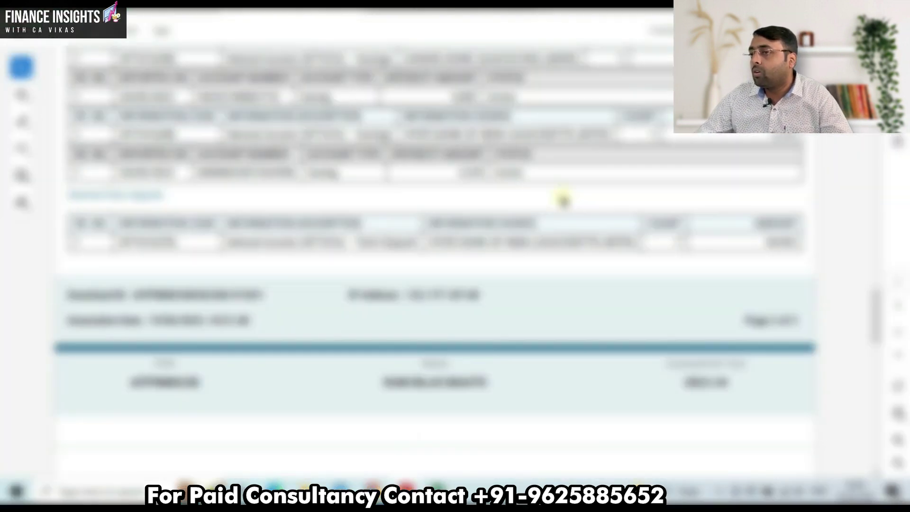
Review the AIS time deposit interest from State Bank of India and Canara Bank, along with the Part B7 and Part B3 sections
{"action": "scroll", "coordinate": [563, 200], "scroll_direction": "down", "scroll_amount": 10}
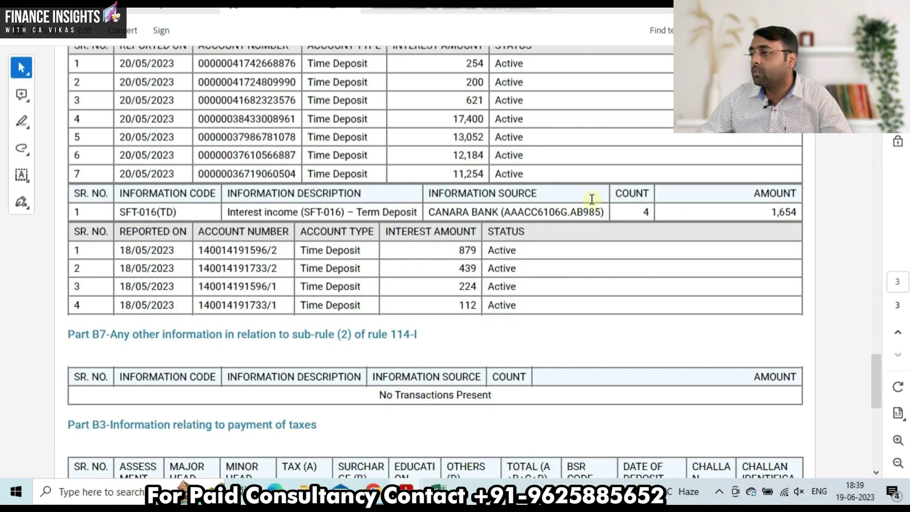
{"action": "scroll", "coordinate": [592, 200], "scroll_direction": "up", "scroll_amount": 9}
{"action": "scroll", "coordinate": [586, 206], "scroll_direction": "down", "scroll_amount": 1}
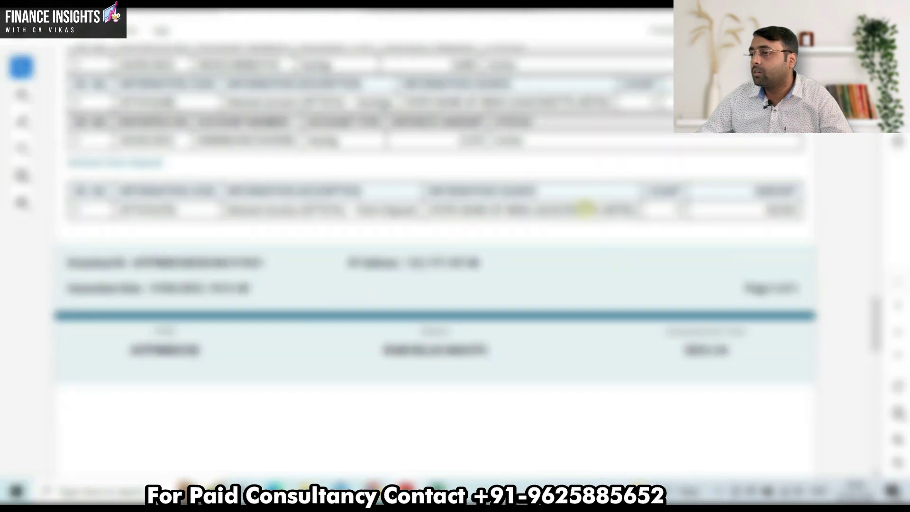
{"action": "scroll", "coordinate": [587, 209], "scroll_direction": "down", "scroll_amount": 13}
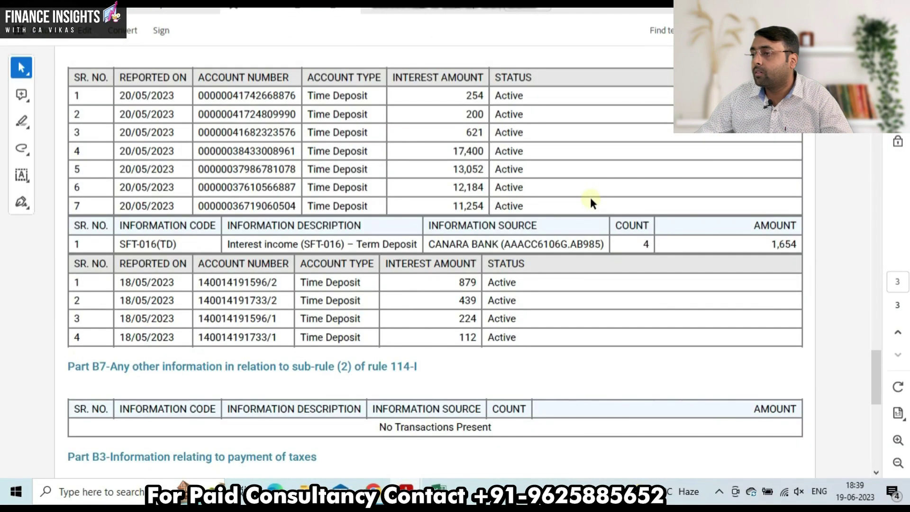
{"action": "scroll", "coordinate": [591, 197], "scroll_direction": "down", "scroll_amount": 8}
{"action": "scroll", "coordinate": [590, 198], "scroll_direction": "up", "scroll_amount": 4}
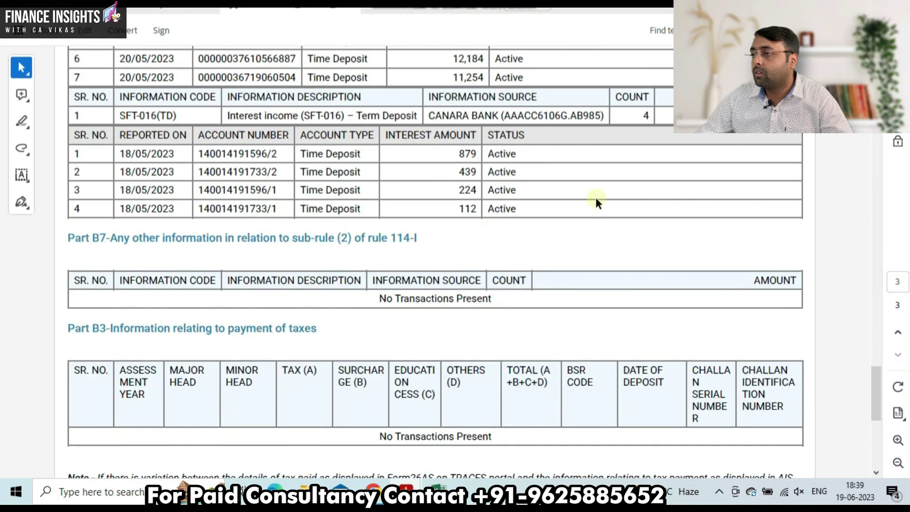
{"action": "scroll", "coordinate": [598, 191], "scroll_direction": "up", "scroll_amount": 2}
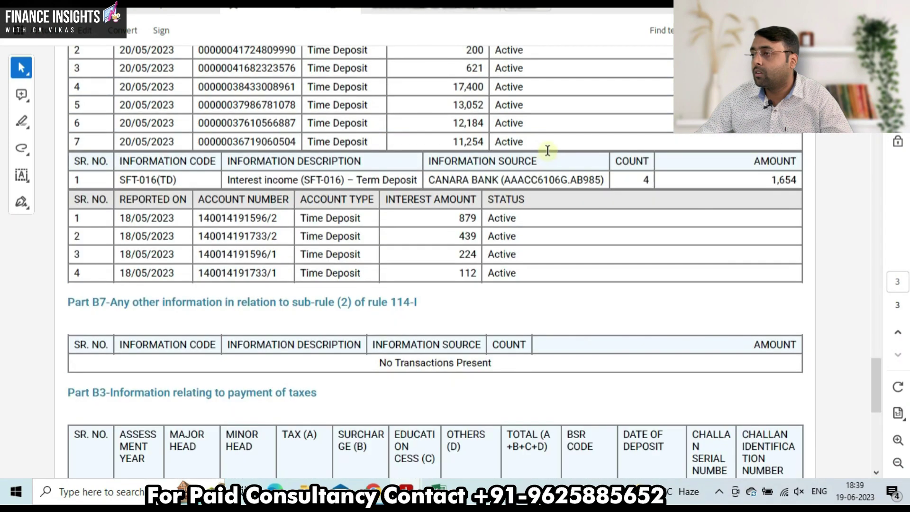
Compare Canara Bank's term deposit interest entry in the AIS with the TDS-194A deposit interest entries on the earlier pages
{"action": "left_click_drag", "start_coordinate": [755, 179], "coordinate": [753, 162]}
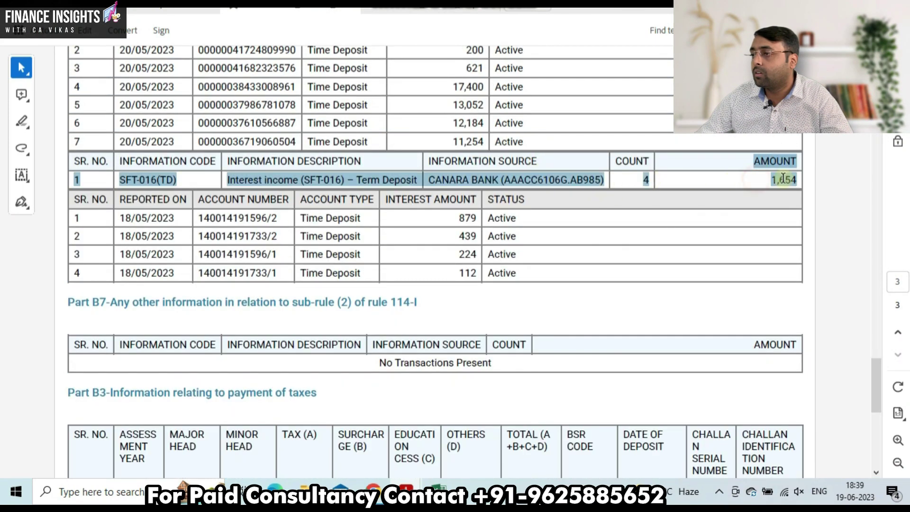
{"action": "scroll", "coordinate": [701, 181], "scroll_direction": "up", "scroll_amount": 5}
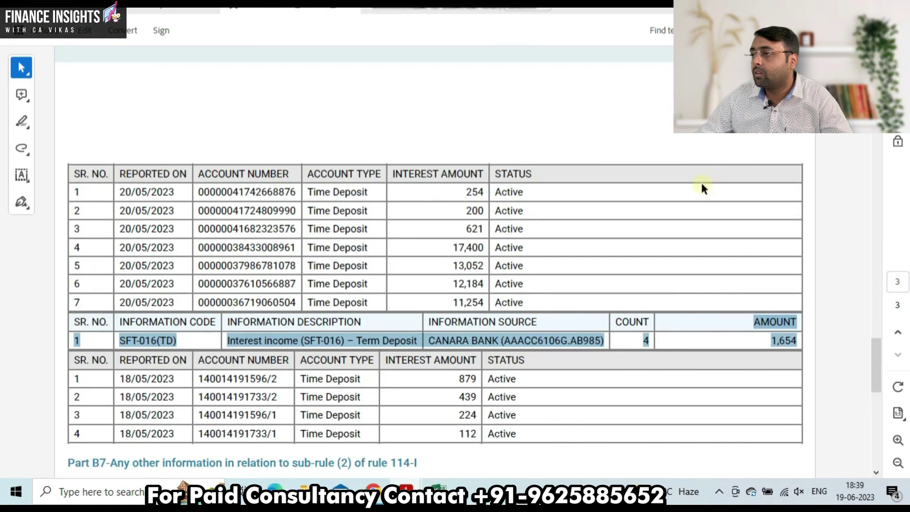
{"action": "scroll", "coordinate": [700, 181], "scroll_direction": "up", "scroll_amount": 15}
{"action": "scroll", "coordinate": [696, 201], "scroll_direction": "up", "scroll_amount": 6}
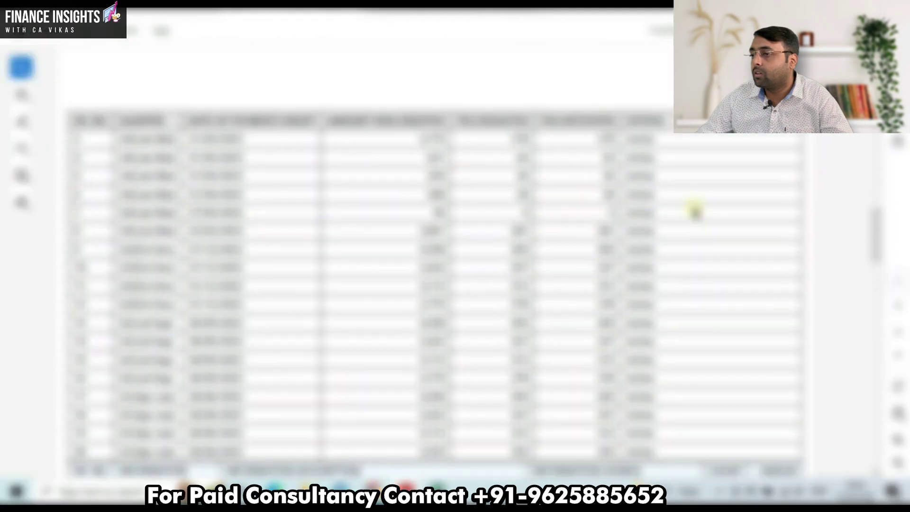
{"action": "scroll", "coordinate": [695, 211], "scroll_direction": "up", "scroll_amount": 10}
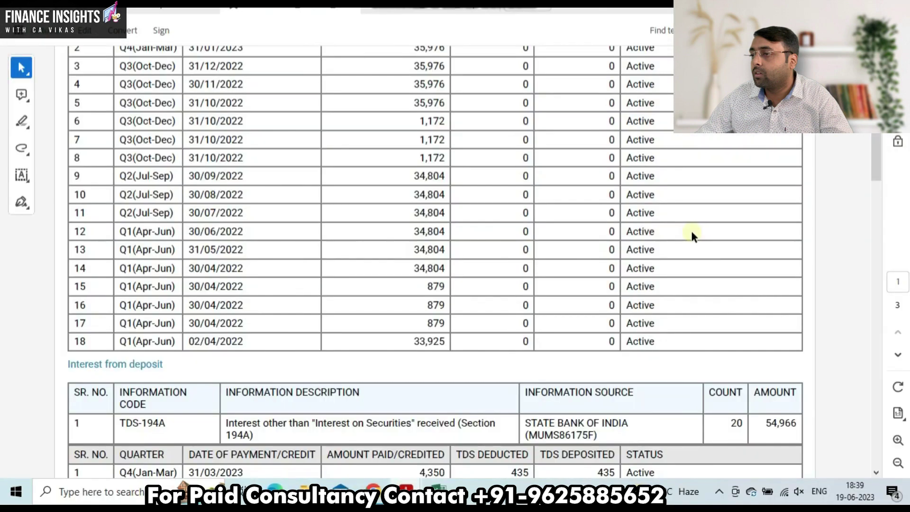
{"action": "scroll", "coordinate": [691, 236], "scroll_direction": "down", "scroll_amount": 15}
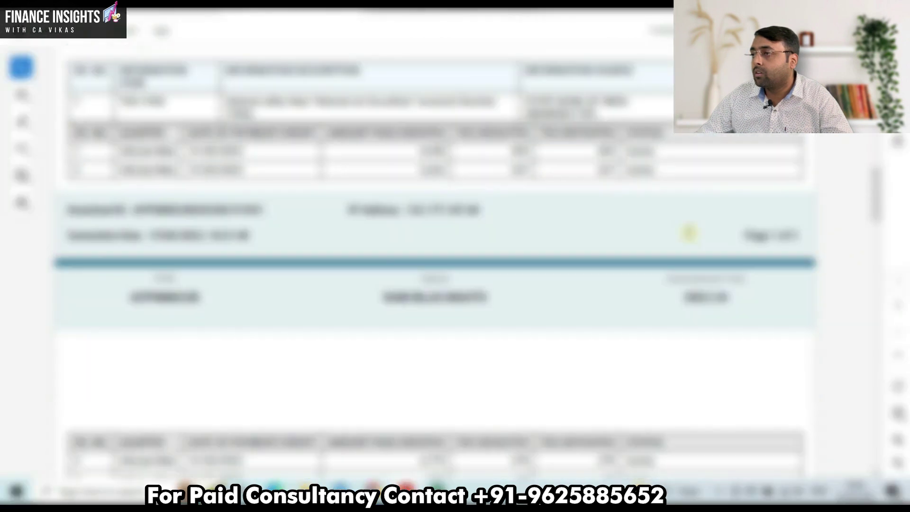
{"action": "scroll", "coordinate": [690, 233], "scroll_direction": "down", "scroll_amount": 15}
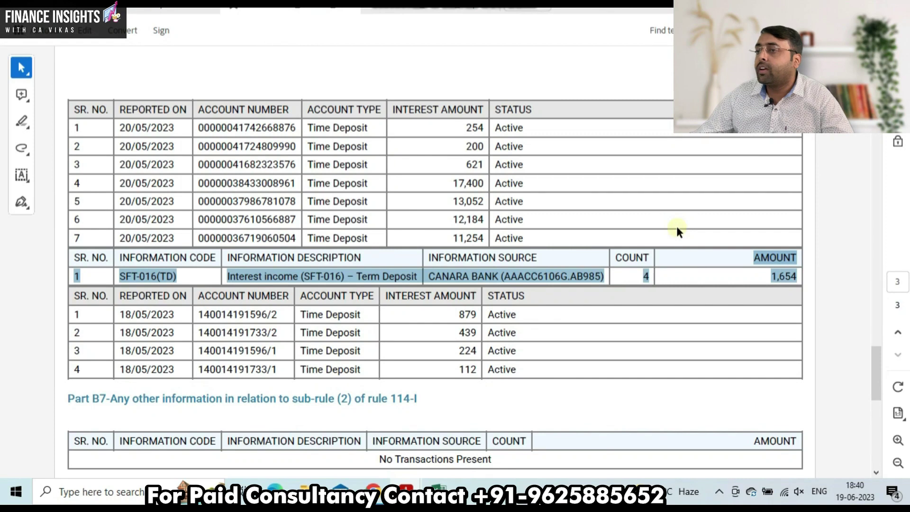
{"action": "scroll", "coordinate": [673, 226], "scroll_direction": "down", "scroll_amount": 3}
{"action": "left_click_drag", "start_coordinate": [491, 228], "coordinate": [488, 230]}
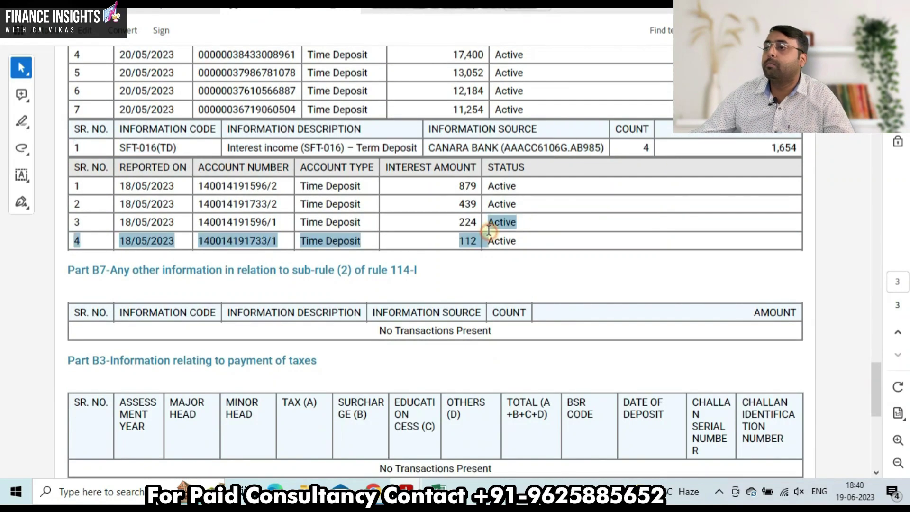
{"action": "left_click", "coordinate": [300, 160]}
Switch to the Excel comparison table and rename the fixed deposits row as "Interest from Fixed Deposits- SBI"
{"action": "key", "text": "alt+Tab"}
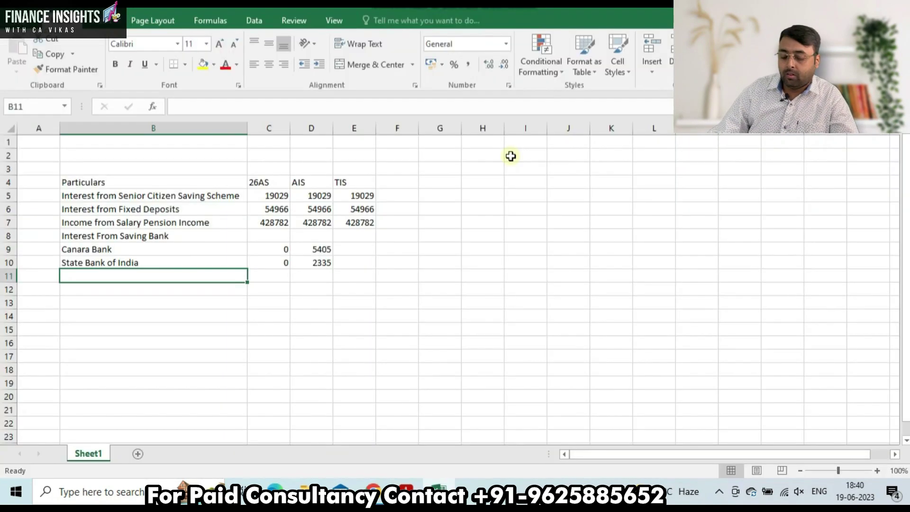
{"action": "key", "text": "Up"}
{"action": "key", "text": "Up"}
{"action": "key", "text": "Up"}
{"action": "key", "text": "Up"}
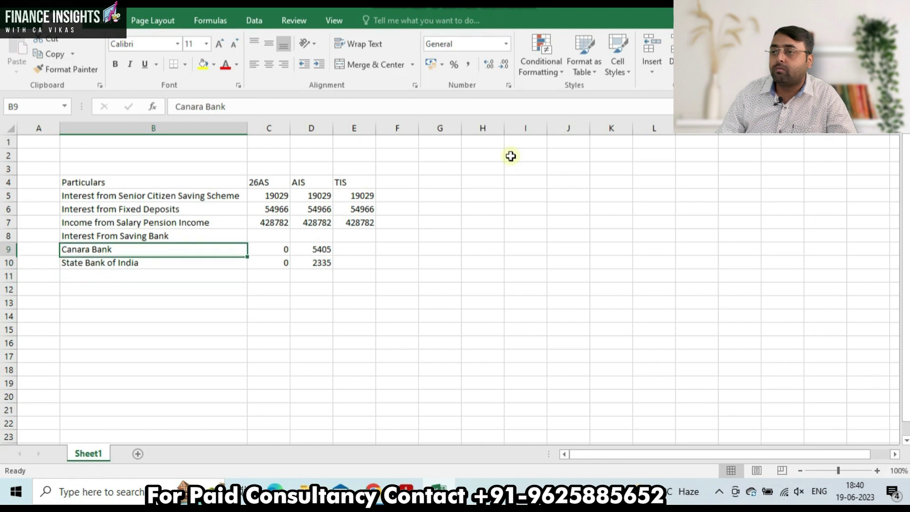
{"action": "key", "text": "Up"}
{"action": "key", "text": "F2"}
{"action": "type", "text": "-"}
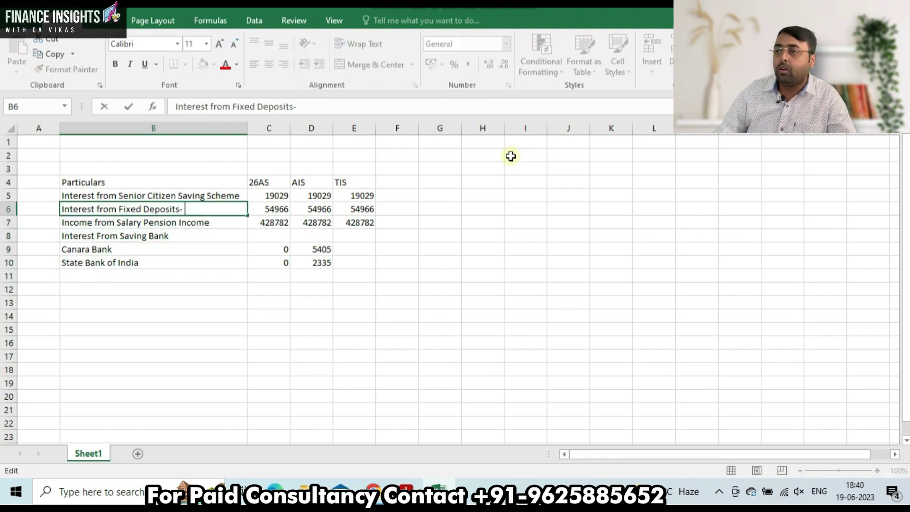
{"action": "key", "text": "Return"}
Insert a row below the SBI fixed deposits row labelled "Interest from Fixed Deposits- Canara Bank"
{"action": "key", "text": "shift+space"}
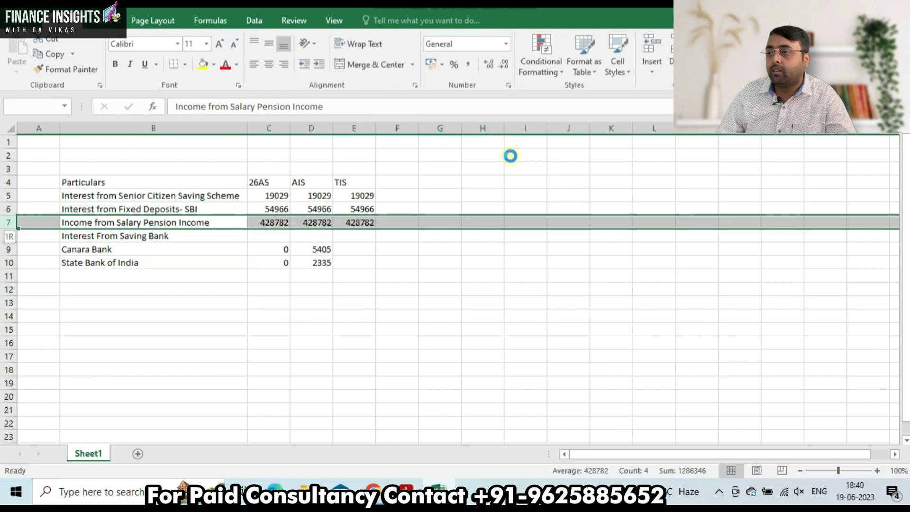
{"action": "key", "text": "ctrl+plus"}
{"action": "key", "text": "ctrl+apostrophe"}
{"action": "type", "text": "Canara Bank"}
Enter 0 under 26AS and 1654 under AIS for the Canara Bank fixed deposit interest, checking the amount in the AIS
{"action": "key", "text": "Tab"}
{"action": "type", "text": "0"}
{"action": "key", "text": "Tab"}
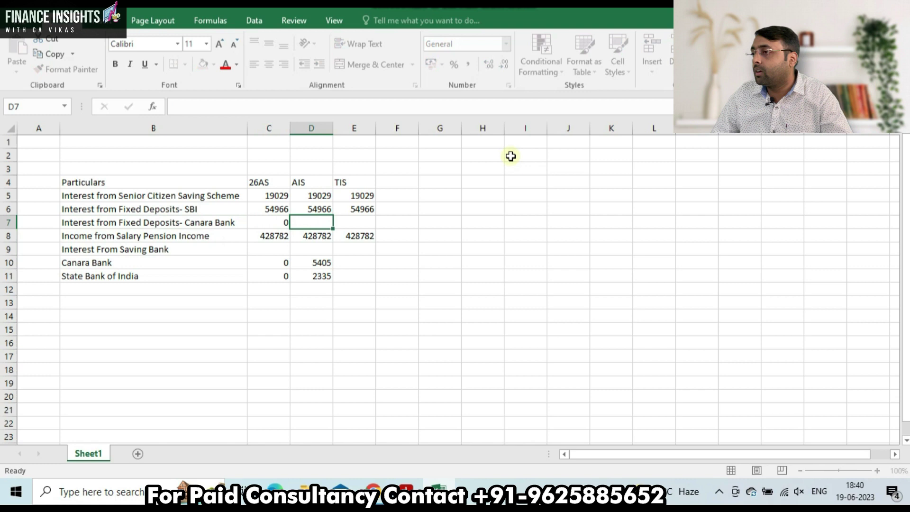
{"action": "key", "text": "alt+Tab"}
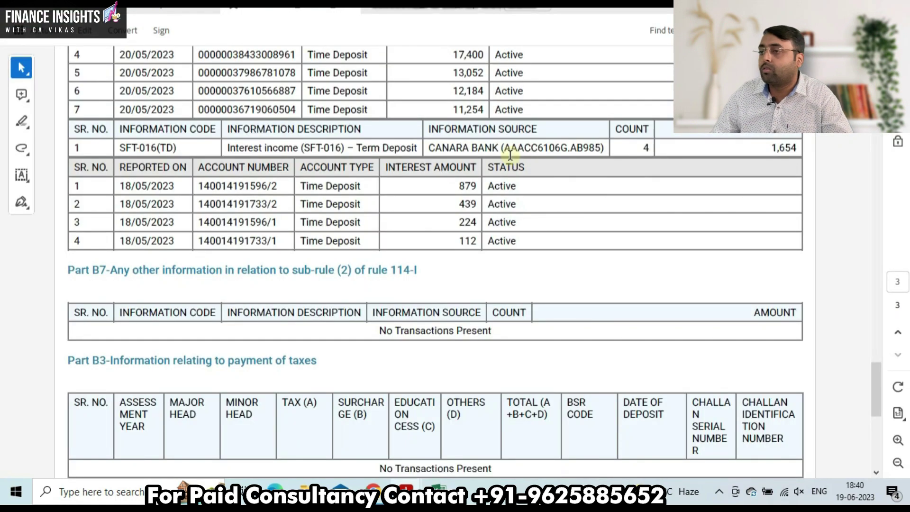
{"action": "key", "text": "alt+Tab"}
{"action": "type", "text": "1654"}
{"action": "key", "text": "Tab"}
{"action": "key", "text": "Up"}
{"action": "key", "text": "ctrl+c"}
{"action": "key", "text": "Down"}
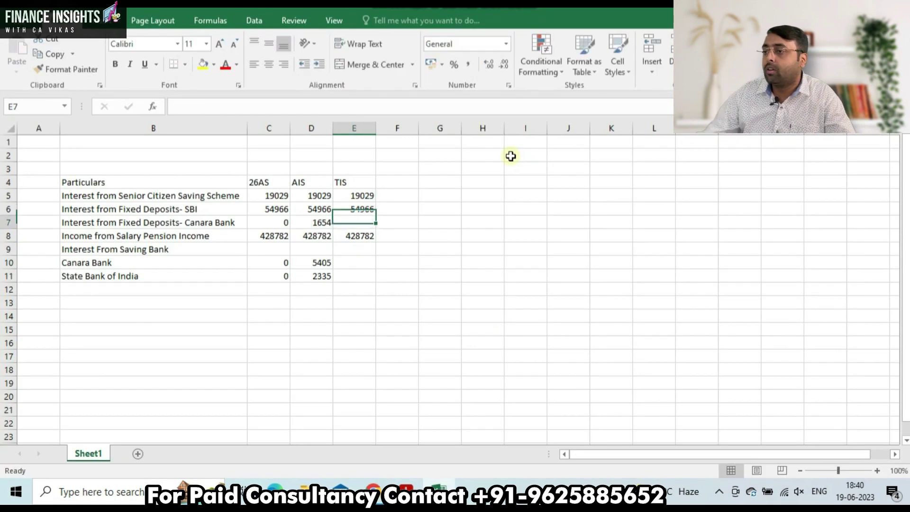
Open the TIS and review its salary, savings bank and deposit interest values, including the source-wise breakdown in the annexure
{"action": "key", "text": "alt+Tab"}
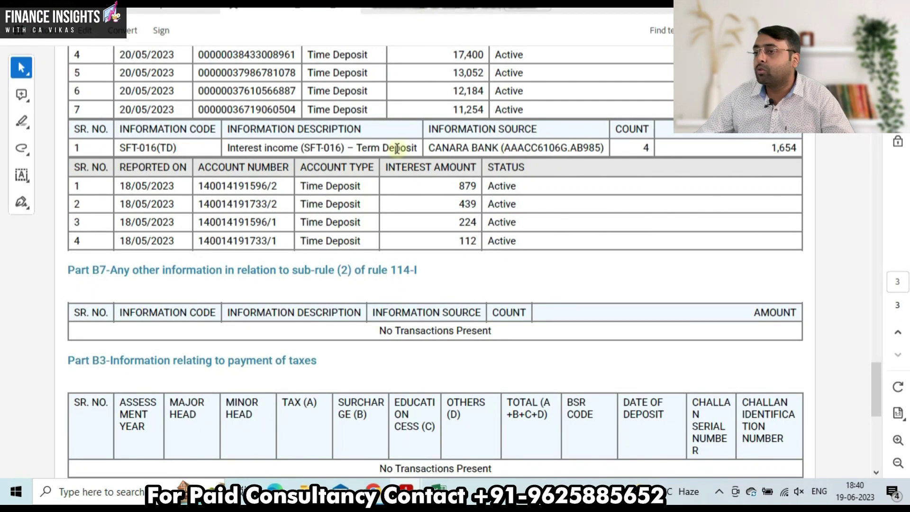
{"action": "scroll", "coordinate": [398, 149], "scroll_direction": "down", "scroll_amount": 5}
{"action": "left_click", "coordinate": [433, 12]}
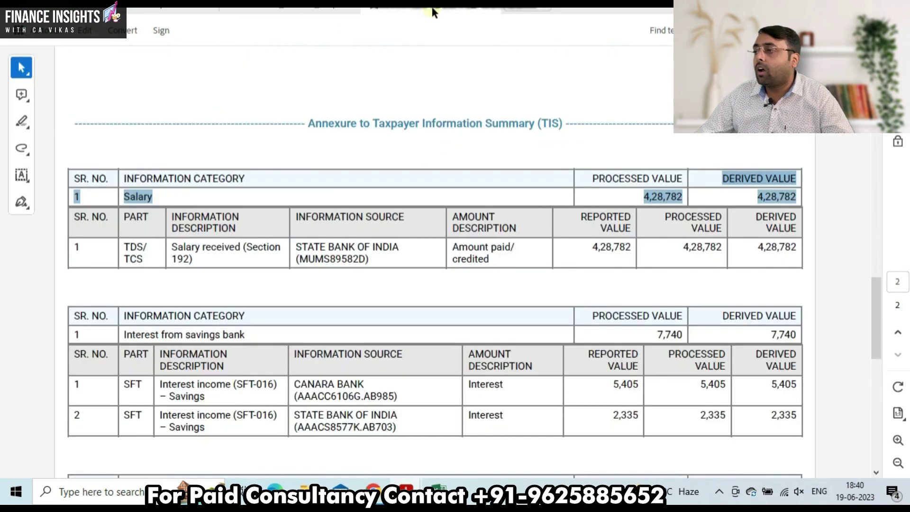
{"action": "scroll", "coordinate": [408, 192], "scroll_direction": "up", "scroll_amount": 10}
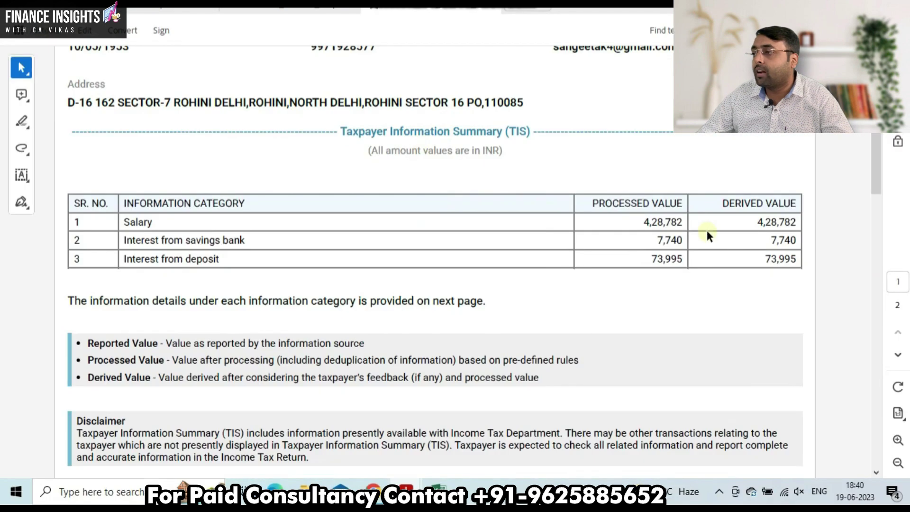
{"action": "left_click_drag", "start_coordinate": [752, 221], "coordinate": [808, 218]}
{"action": "left_click_drag", "start_coordinate": [764, 241], "coordinate": [802, 240]}
{"action": "left_click_drag", "start_coordinate": [759, 263], "coordinate": [803, 262]}
{"action": "scroll", "coordinate": [783, 265], "scroll_direction": "down", "scroll_amount": 15}
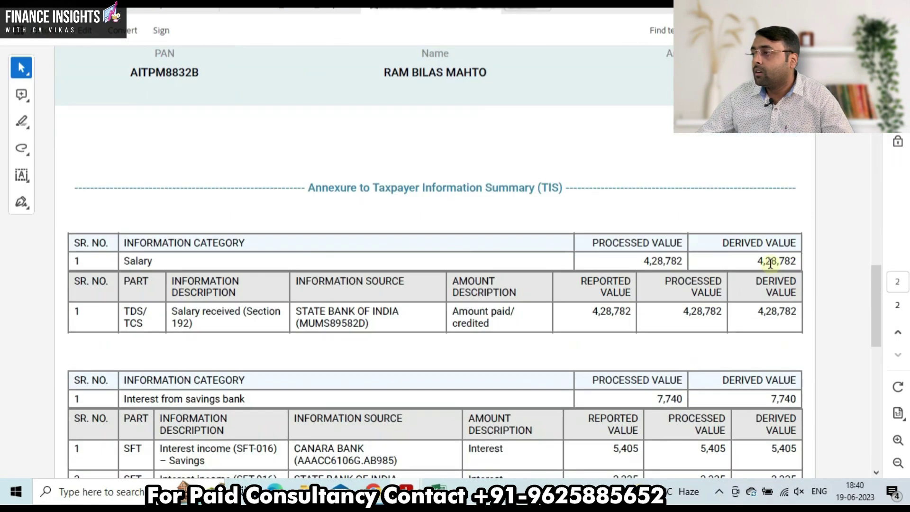
{"action": "scroll", "coordinate": [752, 315], "scroll_direction": "down", "scroll_amount": 2}
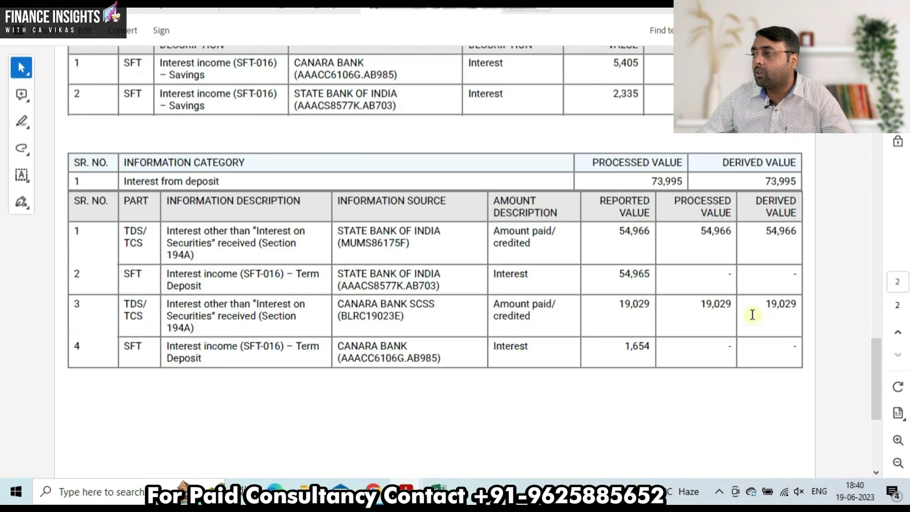
{"action": "scroll", "coordinate": [769, 307], "scroll_direction": "down", "scroll_amount": 5}
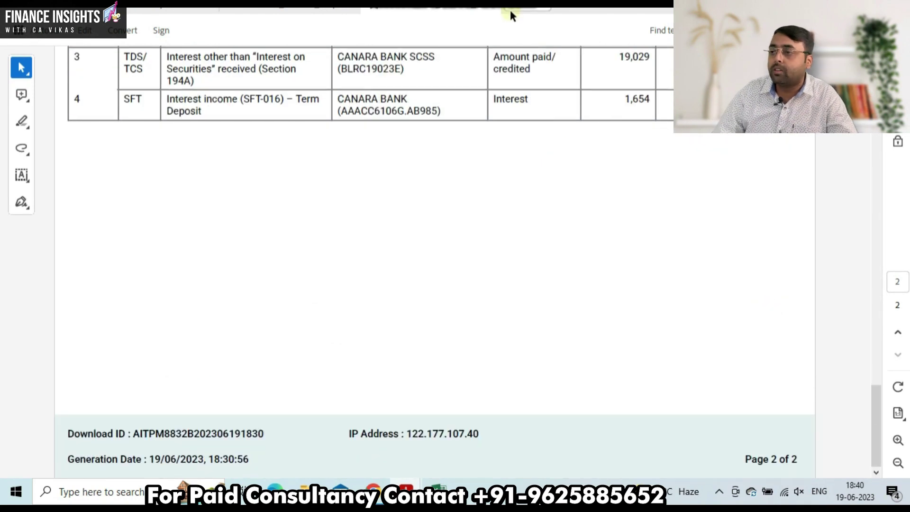
Return to the Excel comparison table and make the Total row bold across the Particulars, 26AS, AIS and TIS columns
{"action": "key", "text": "alt+Tab"}
{"action": "key", "text": "Down"}
{"action": "key", "text": "Down"}
{"action": "key", "text": "Down"}
{"action": "key", "text": "Down"}
{"action": "key", "text": "Down"}
{"action": "key", "text": "Left"}
{"action": "key", "text": "Left"}
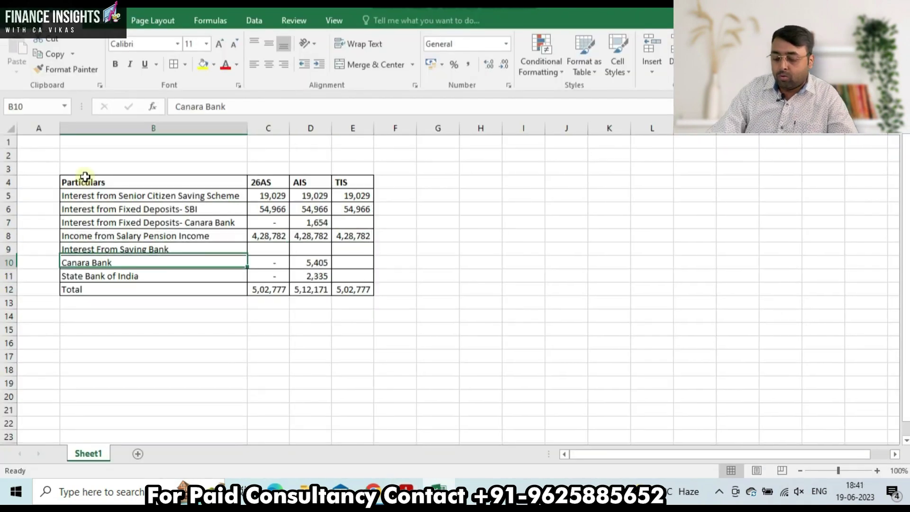
{"action": "key", "text": "Down"}
{"action": "key", "text": "Down"}
{"action": "key", "text": "shift+Right"}
{"action": "key", "text": "shift+Right"}
{"action": "key", "text": "shift+Right"}
{"action": "key", "text": "ctrl+b"}
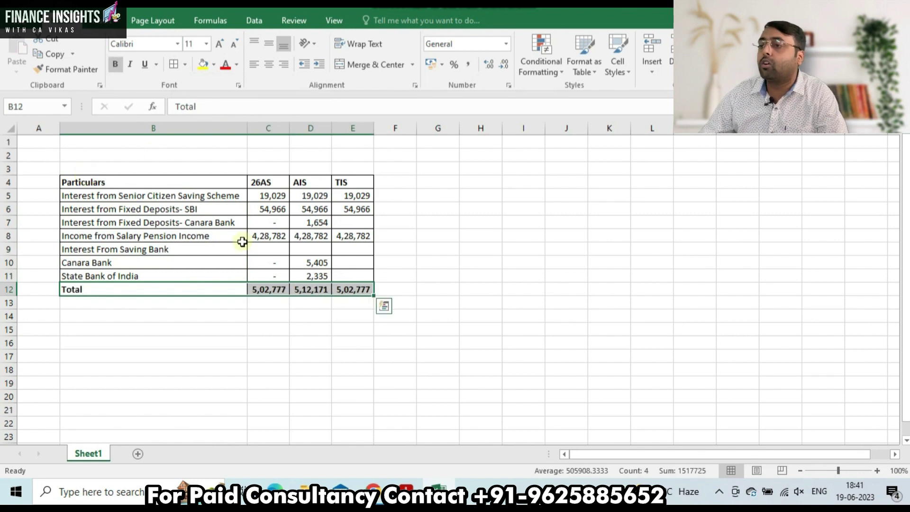
Check the 26AS total and the AIS amounts for savings bank interest and Canara Bank fixed deposit interest
{"action": "left_click", "coordinate": [280, 286]}
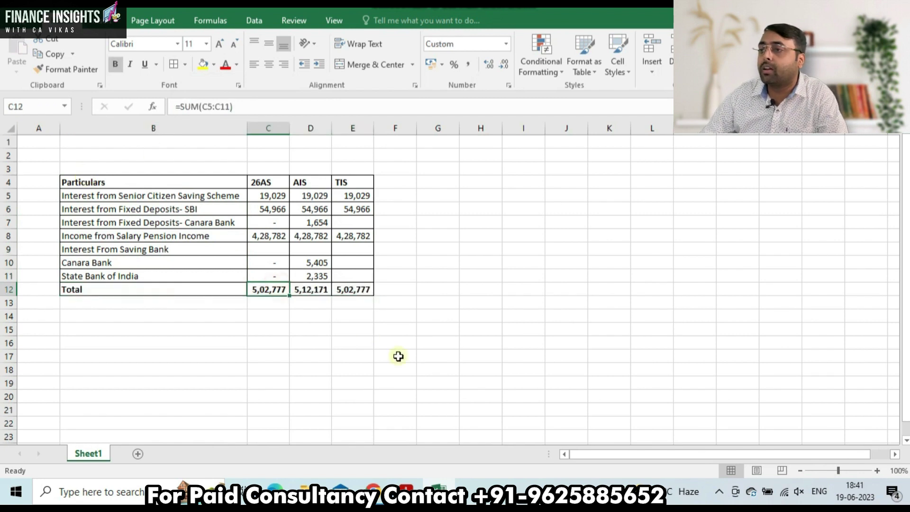
{"action": "left_click", "coordinate": [317, 139]}
{"action": "key", "text": "ctrl+space"}
{"action": "left_click_drag", "start_coordinate": [322, 267], "coordinate": [318, 278]}
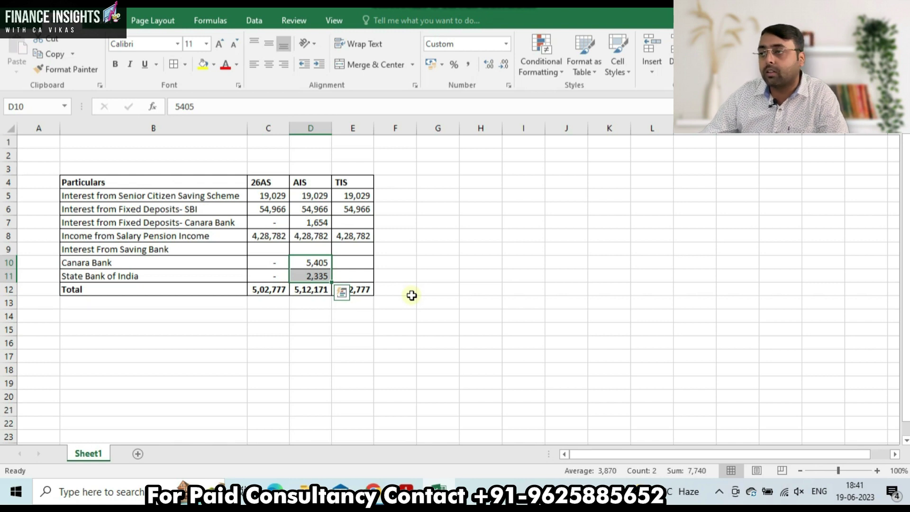
{"action": "left_click", "coordinate": [322, 224]}
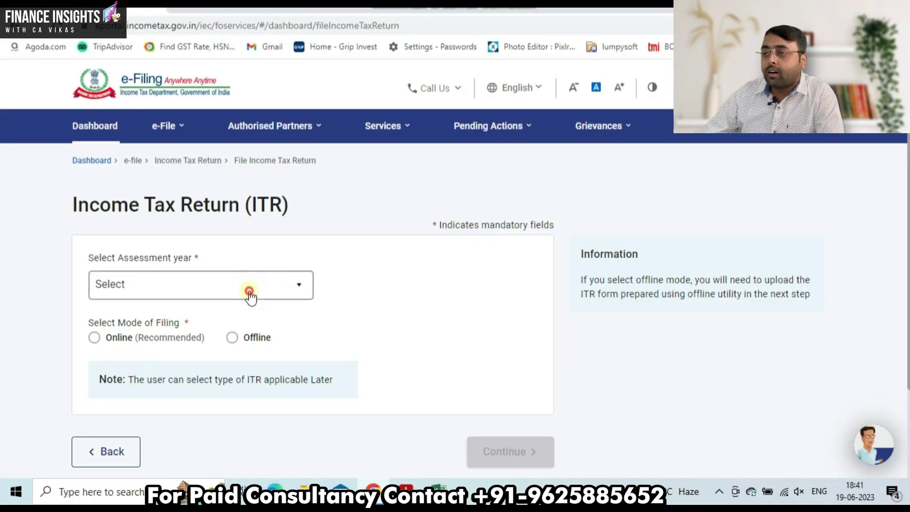
On the e-Filing portal, choose assessment year 2023-24 (Current A.Y.) with online filing mode and continue
{"action": "left_click", "coordinate": [250, 291]}
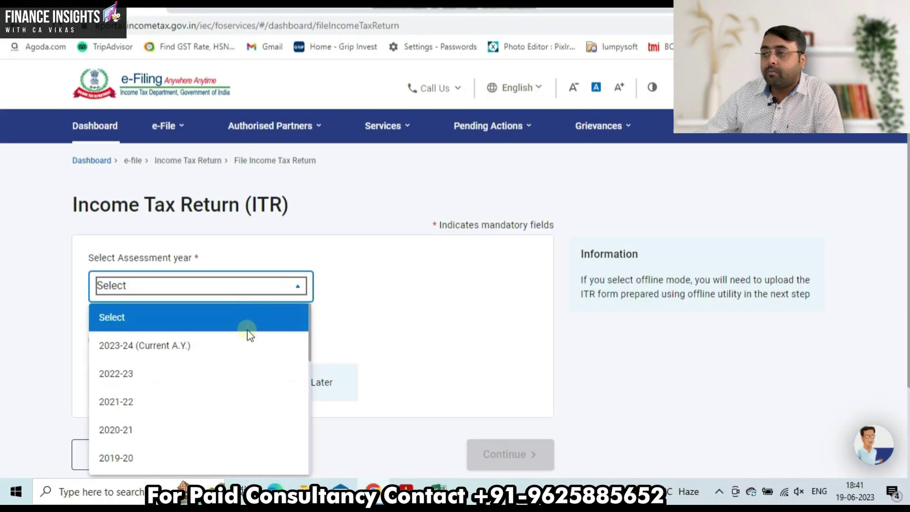
{"action": "left_click", "coordinate": [207, 349]}
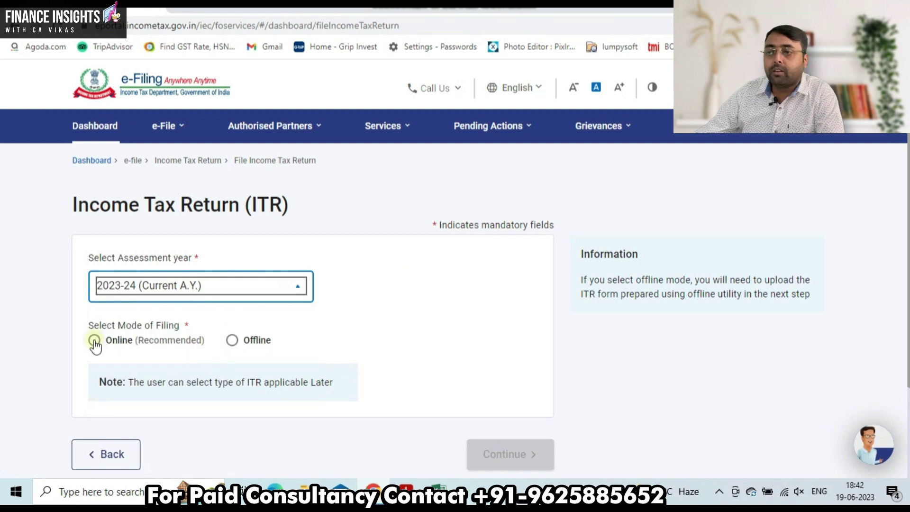
{"action": "left_click", "coordinate": [95, 341]}
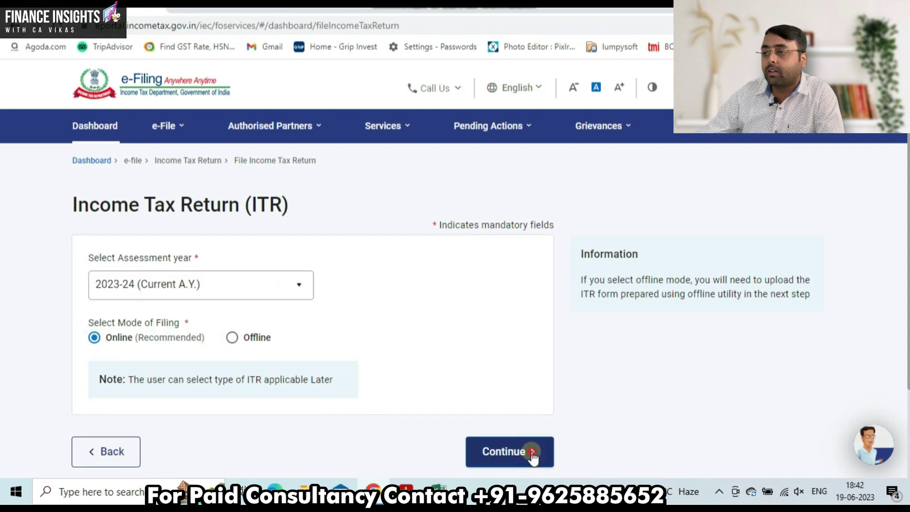
{"action": "left_click", "coordinate": [488, 453]}
Start a new income tax return filing with the Individual status and continue
{"action": "scroll", "coordinate": [474, 369], "scroll_direction": "down", "scroll_amount": 3}
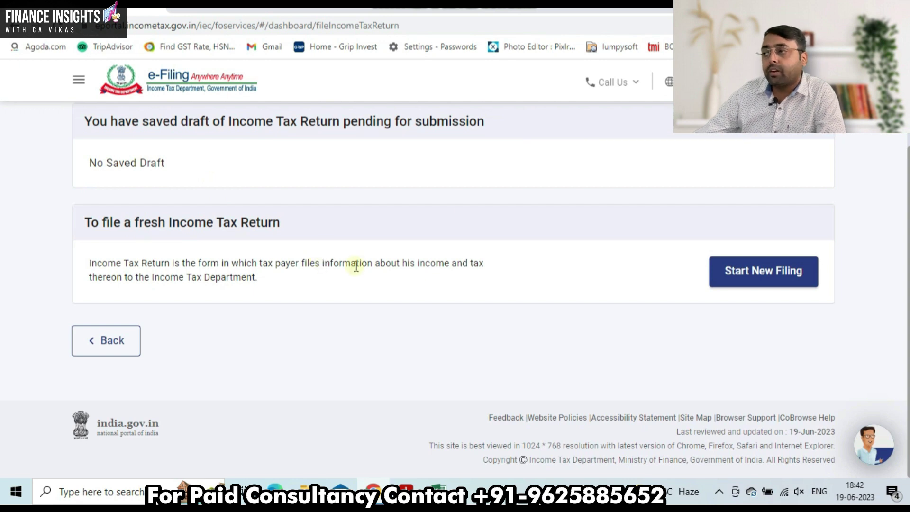
{"action": "left_click", "coordinate": [772, 283]}
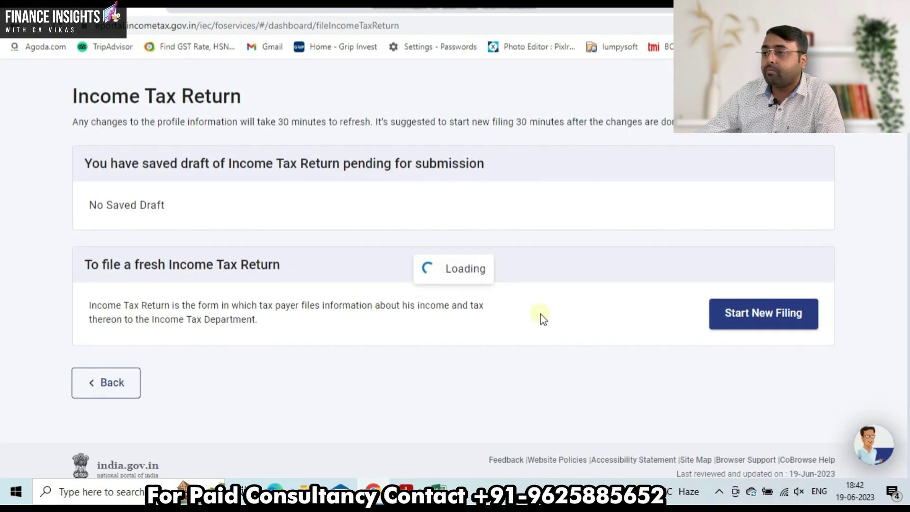
{"action": "left_click", "coordinate": [121, 241]}
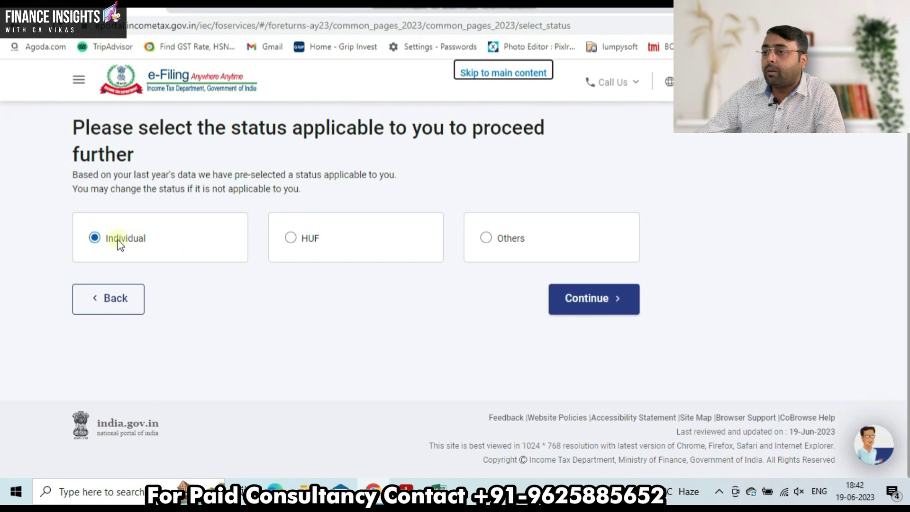
{"action": "left_click", "coordinate": [591, 300]}
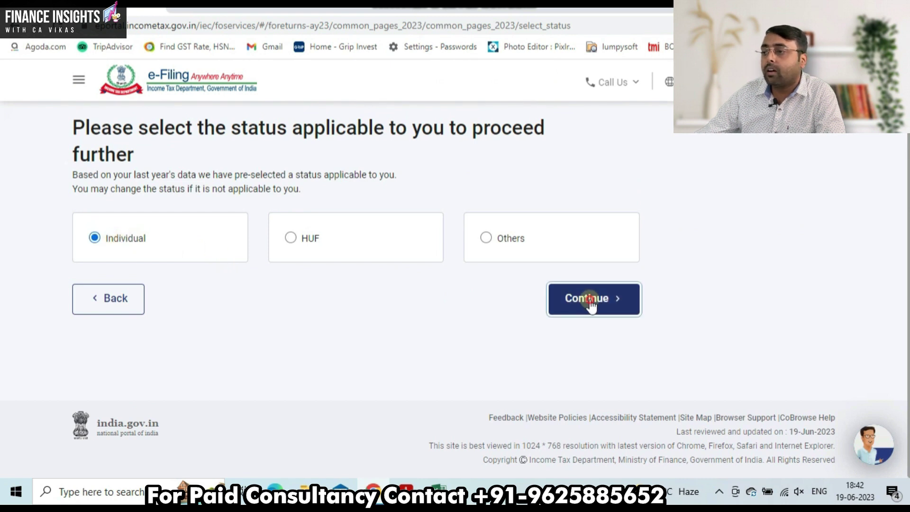
Select ITR - 1 as the return form and proceed with it
{"action": "left_click", "coordinate": [558, 334]}
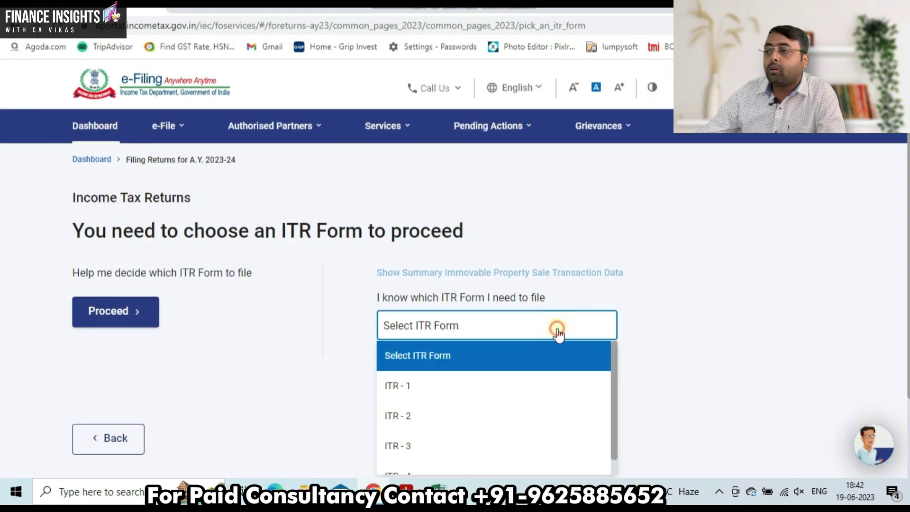
{"action": "scroll", "coordinate": [616, 370], "scroll_direction": "down", "scroll_amount": 2}
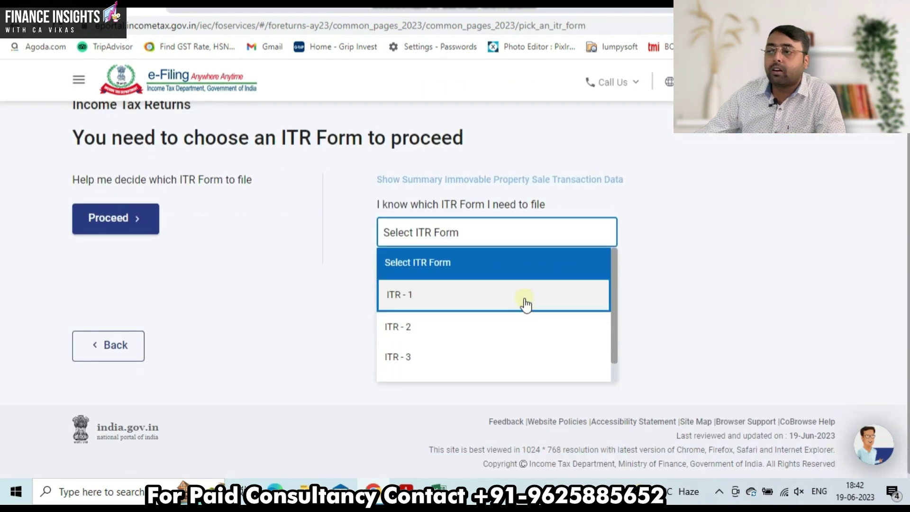
{"action": "left_click", "coordinate": [524, 297]}
{"action": "left_click", "coordinate": [467, 372]}
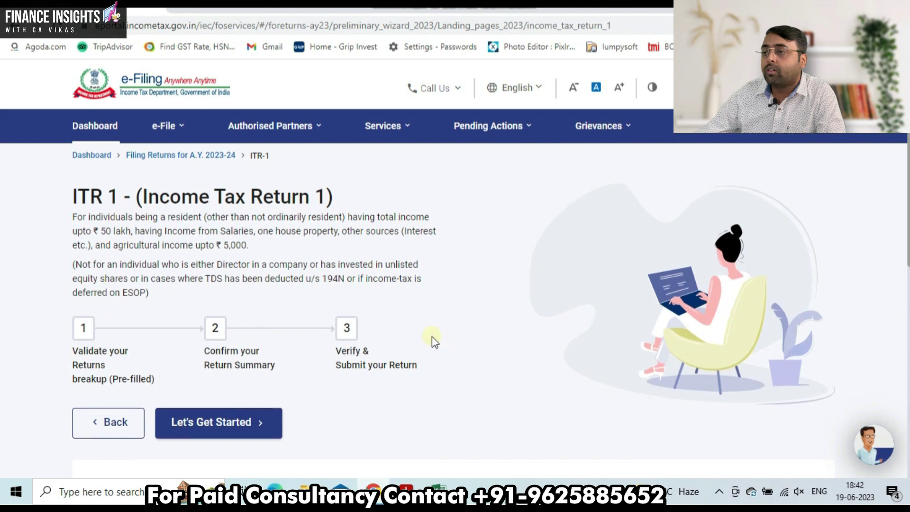
Get started with the ITR-1 filing from its introduction page
{"action": "scroll", "coordinate": [431, 336], "scroll_direction": "down", "scroll_amount": 5}
{"action": "scroll", "coordinate": [432, 337], "scroll_direction": "up", "scroll_amount": 3}
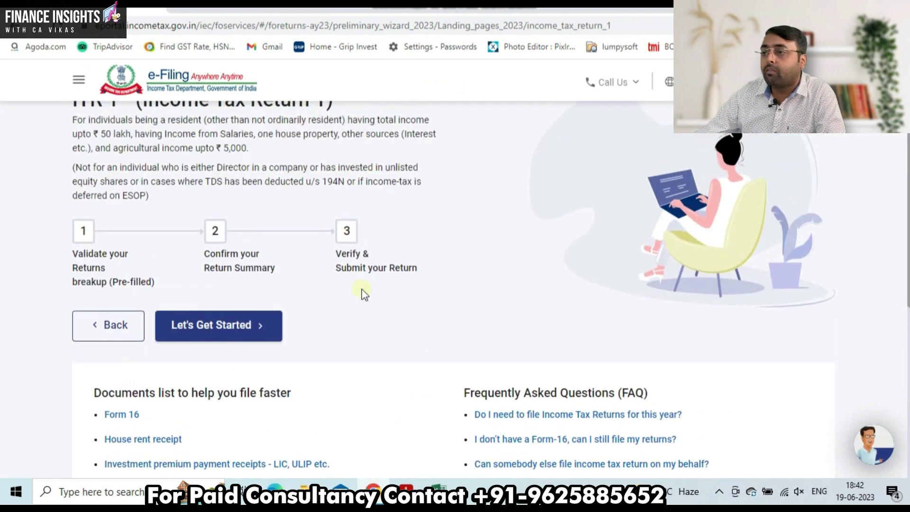
{"action": "left_click", "coordinate": [211, 326]}
Choose "Taxable income is more than basic exemption limit" as the reason for filing the return and continue
{"action": "scroll", "coordinate": [504, 278], "scroll_direction": "down", "scroll_amount": 3}
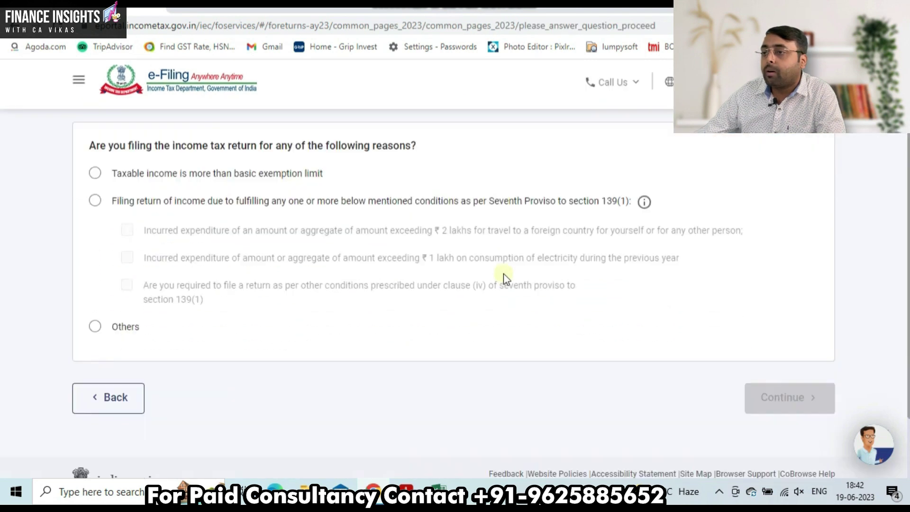
{"action": "scroll", "coordinate": [295, 271], "scroll_direction": "up", "scroll_amount": 3}
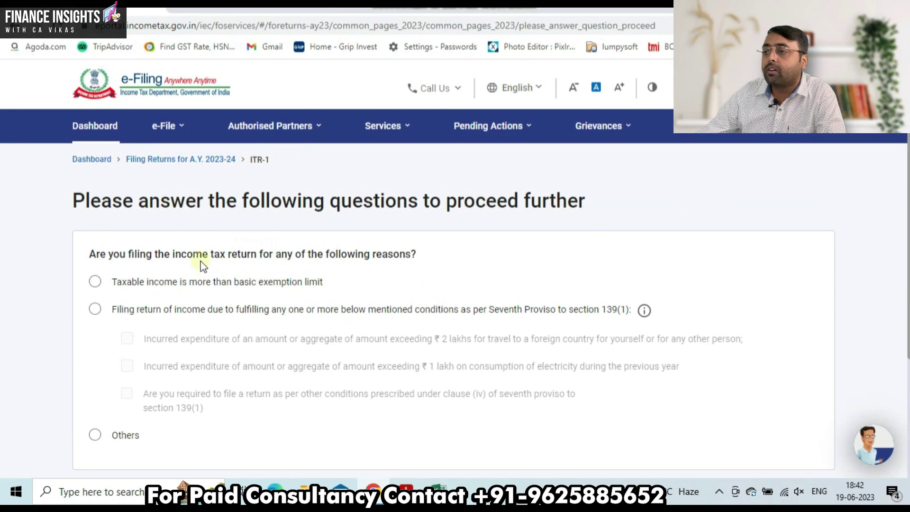
{"action": "scroll", "coordinate": [417, 303], "scroll_direction": "down", "scroll_amount": 2}
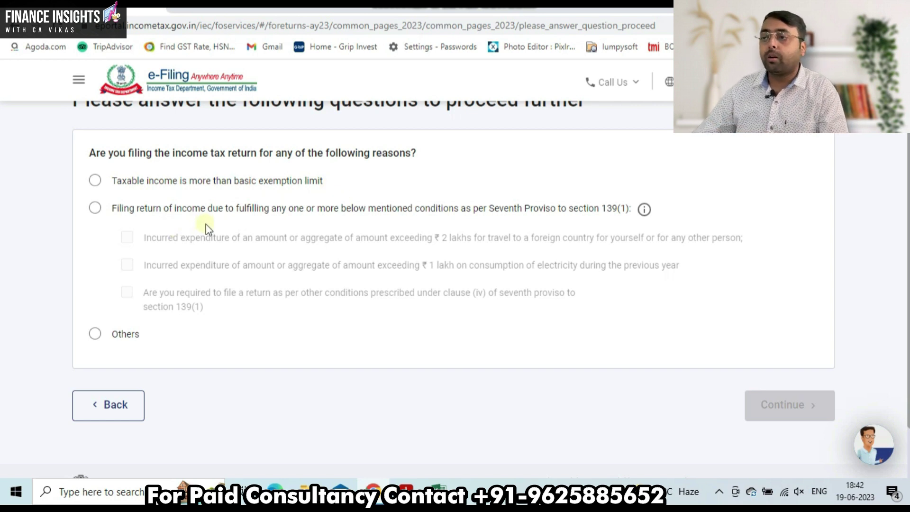
{"action": "left_click", "coordinate": [95, 181]}
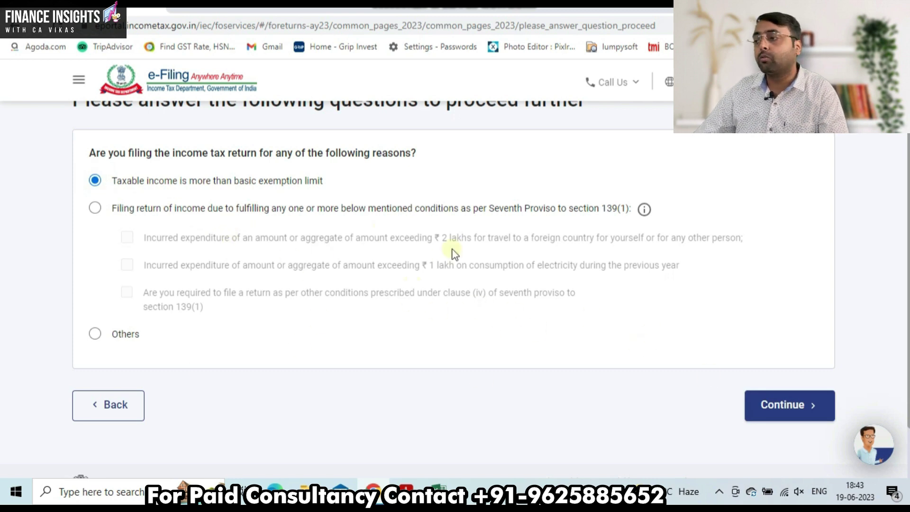
{"action": "left_click", "coordinate": [754, 403]}
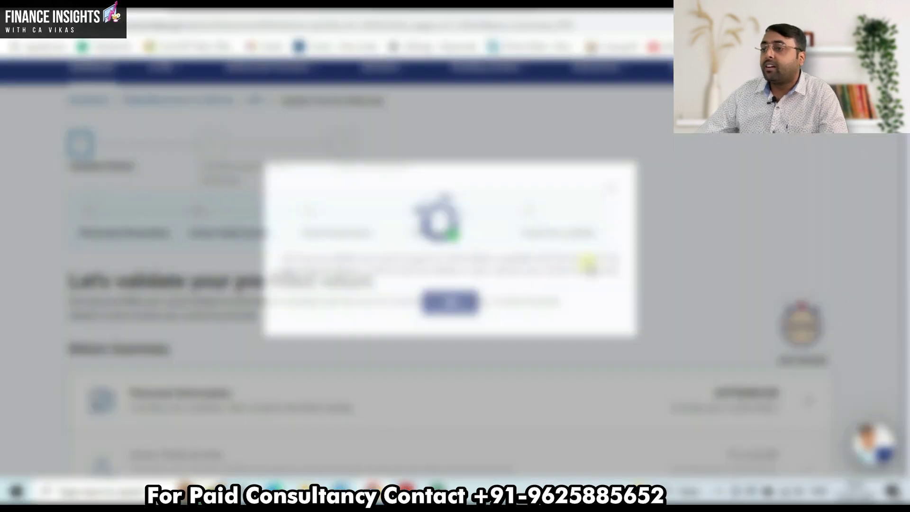
Dismiss the pre-filled data notice and open the Personal Information section of the return summary
{"action": "left_click", "coordinate": [453, 317]}
{"action": "scroll", "coordinate": [470, 294], "scroll_direction": "down", "scroll_amount": 6}
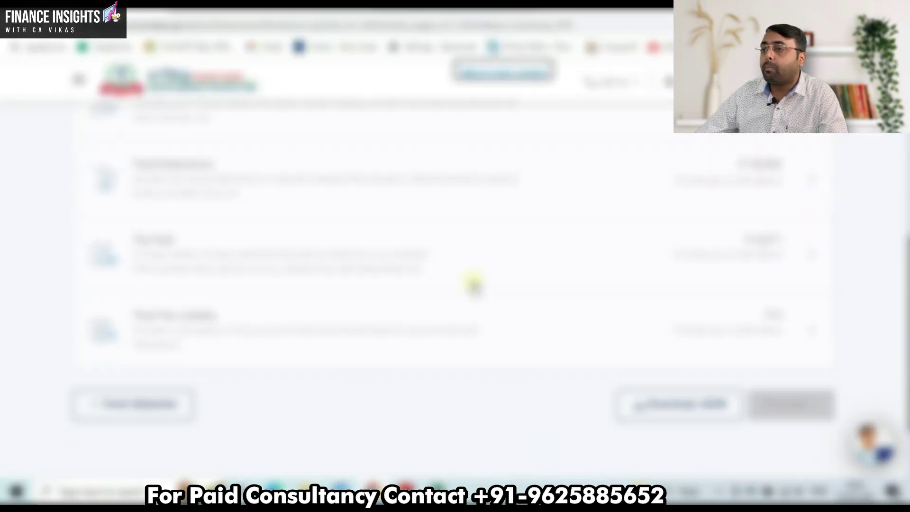
{"action": "scroll", "coordinate": [473, 284], "scroll_direction": "up", "scroll_amount": 2}
{"action": "scroll", "coordinate": [392, 163], "scroll_direction": "up", "scroll_amount": 2}
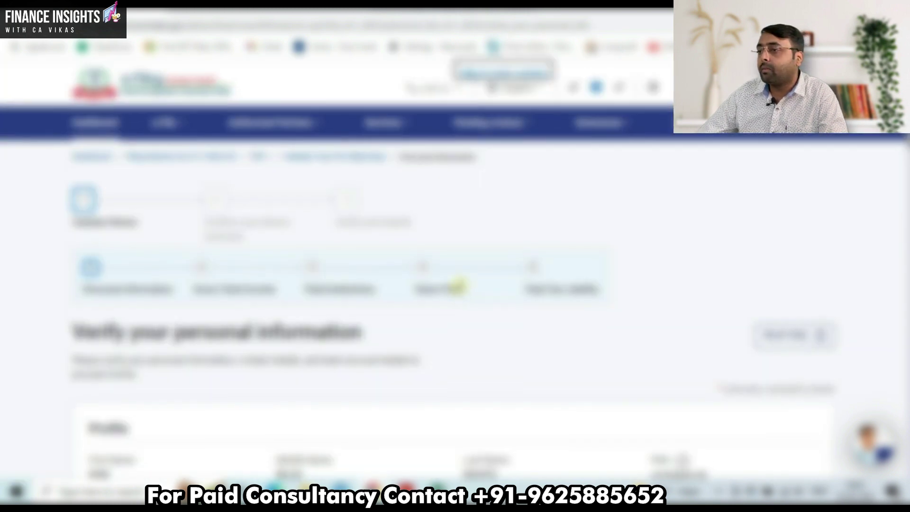
Review the profile, contact, filing section, tax regime and bank details, and confirm the personal information
{"action": "scroll", "coordinate": [462, 286], "scroll_direction": "down", "scroll_amount": 5}
{"action": "scroll", "coordinate": [599, 274], "scroll_direction": "down", "scroll_amount": 4}
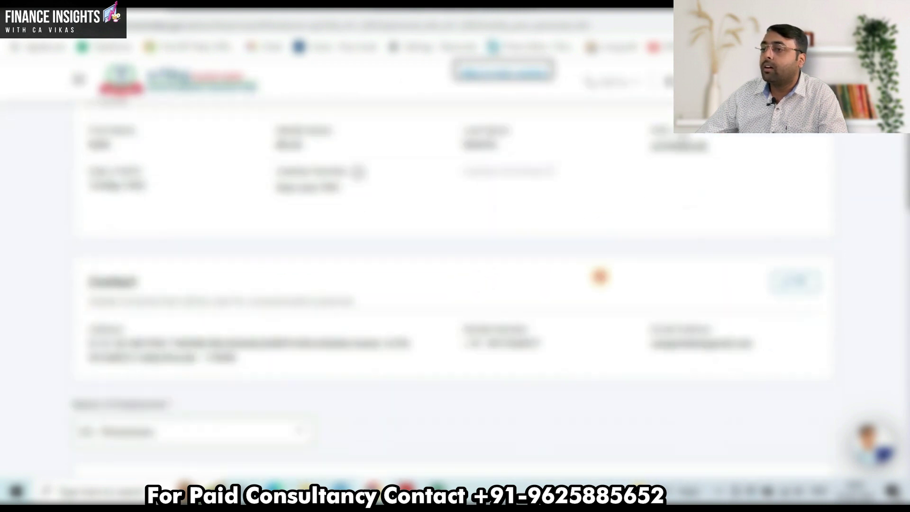
{"action": "scroll", "coordinate": [432, 349], "scroll_direction": "down", "scroll_amount": 3}
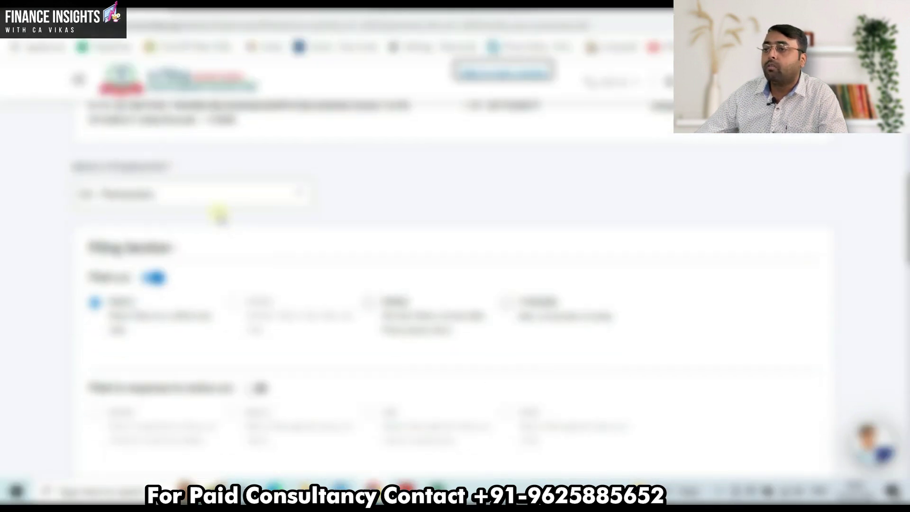
{"action": "scroll", "coordinate": [331, 339], "scroll_direction": "down", "scroll_amount": 3}
{"action": "scroll", "coordinate": [332, 294], "scroll_direction": "down", "scroll_amount": 7}
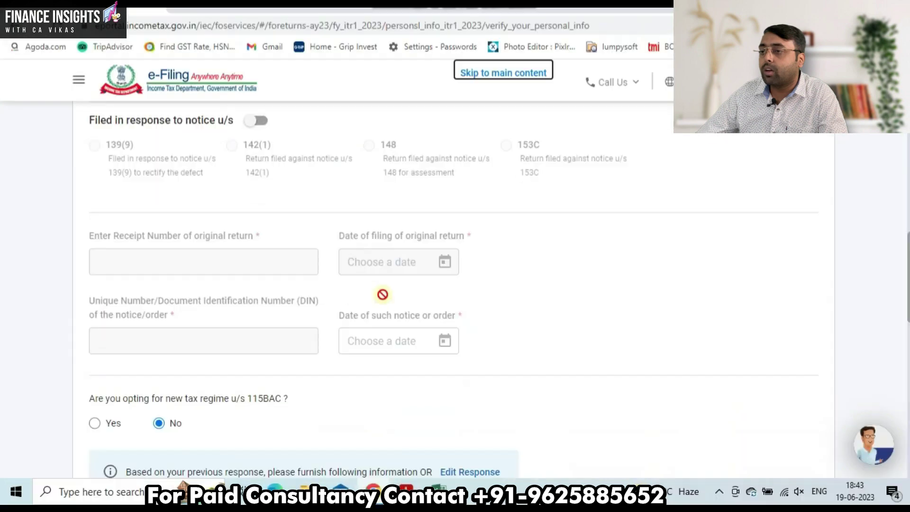
{"action": "scroll", "coordinate": [142, 189], "scroll_direction": "down", "scroll_amount": 2}
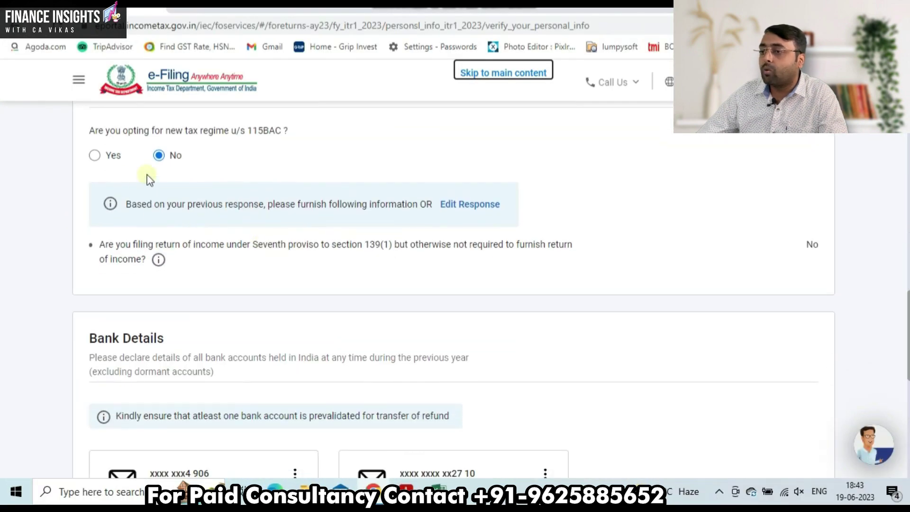
{"action": "scroll", "coordinate": [303, 324], "scroll_direction": "down", "scroll_amount": 4}
{"action": "scroll", "coordinate": [309, 326], "scroll_direction": "down", "scroll_amount": 1}
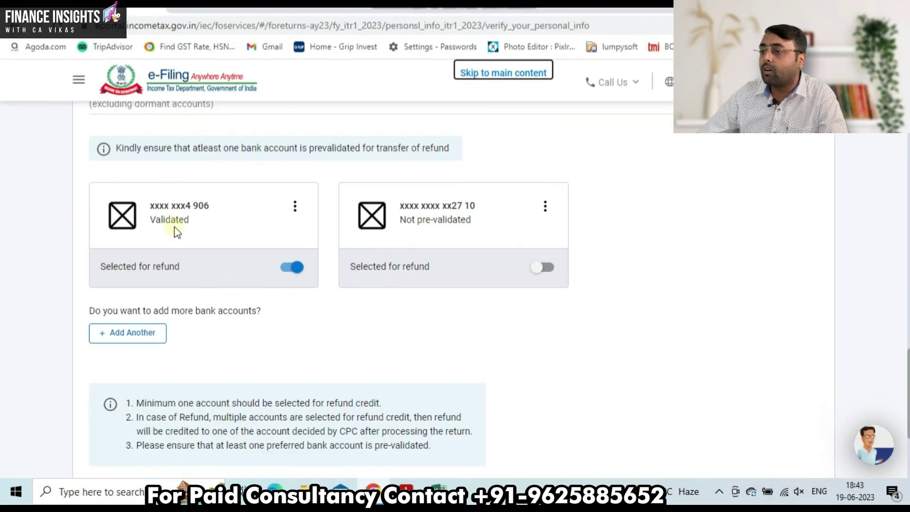
{"action": "scroll", "coordinate": [313, 317], "scroll_direction": "down", "scroll_amount": 3}
{"action": "left_click", "coordinate": [812, 342]}
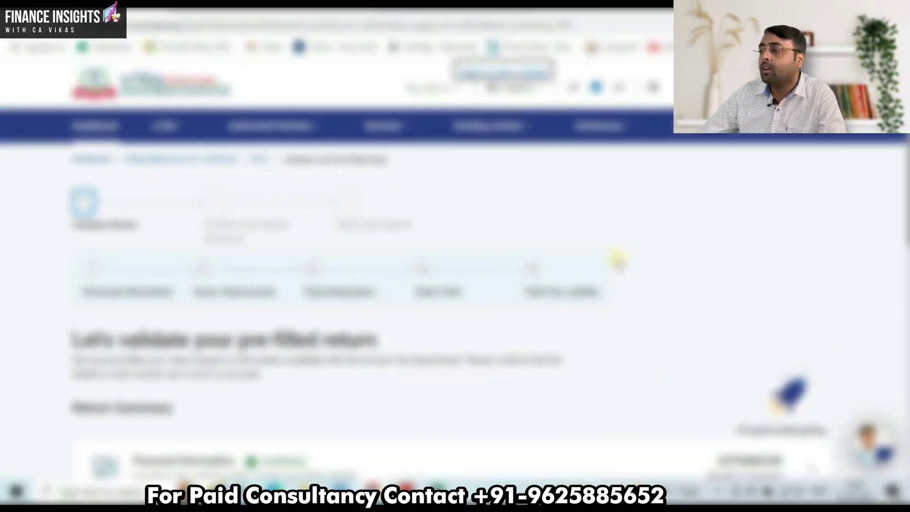
Open Gross Total Income and answer No to the section 10(14)(i), section 10(14)(ii) and House Rent Allowance exemption questions
{"action": "scroll", "coordinate": [593, 256], "scroll_direction": "down", "scroll_amount": 4}
{"action": "left_click", "coordinate": [485, 242]}
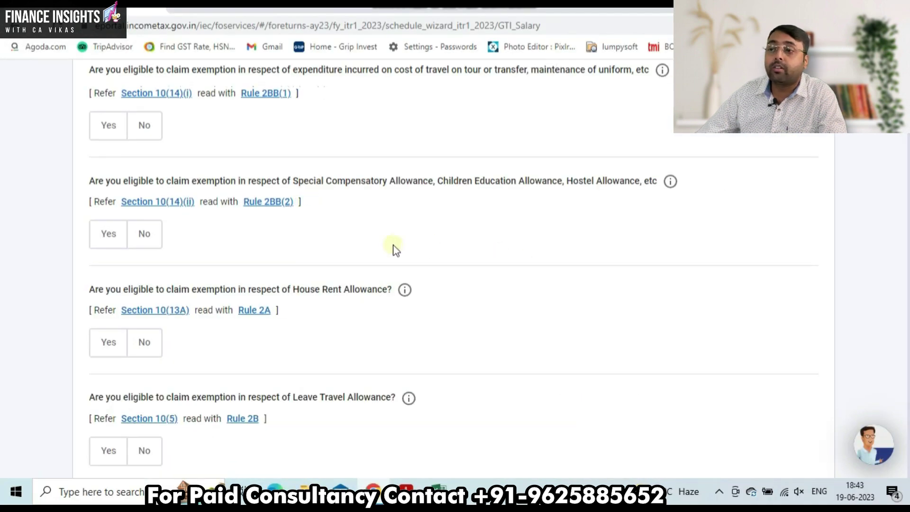
{"action": "scroll", "coordinate": [394, 249], "scroll_direction": "down", "scroll_amount": 2}
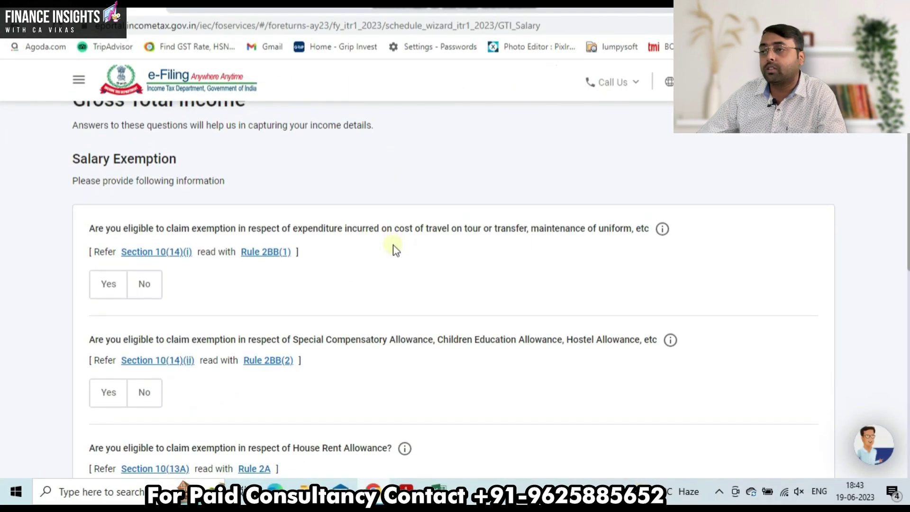
{"action": "scroll", "coordinate": [393, 249], "scroll_direction": "down", "scroll_amount": 1}
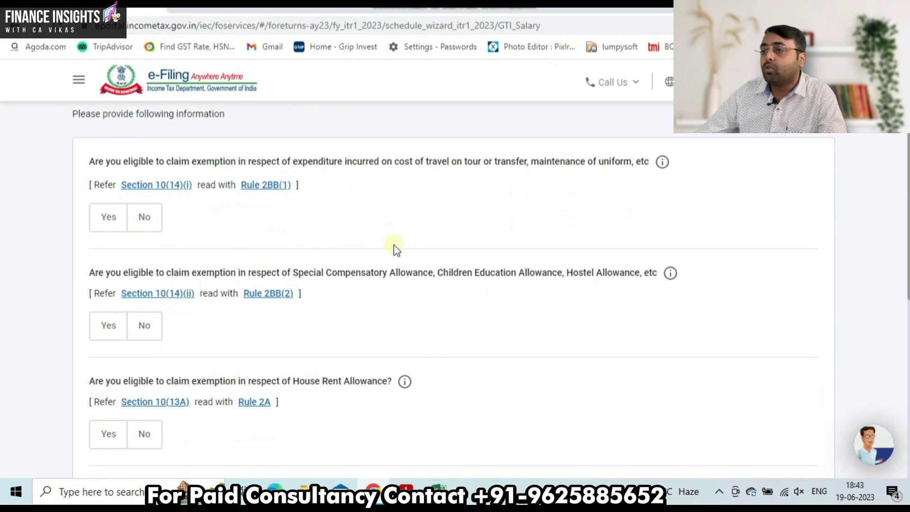
{"action": "left_click", "coordinate": [143, 224]}
{"action": "left_click", "coordinate": [161, 332]}
{"action": "scroll", "coordinate": [161, 331], "scroll_direction": "down", "scroll_amount": 4}
{"action": "left_click", "coordinate": [155, 237]}
Answer No to the Leave Travel Allowance and other salary exemption questions and continue to the income source details
{"action": "scroll", "coordinate": [162, 265], "scroll_direction": "down", "scroll_amount": 4}
{"action": "scroll", "coordinate": [164, 197], "scroll_direction": "up", "scroll_amount": 3}
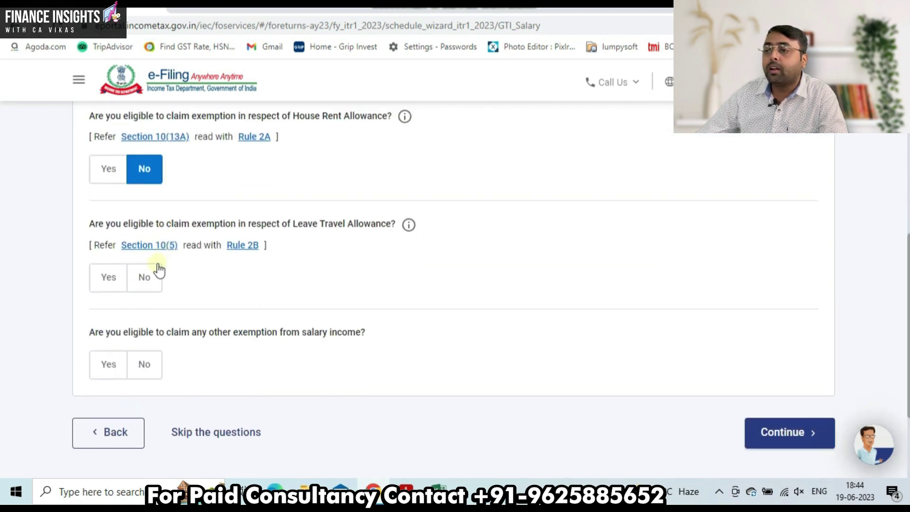
{"action": "left_click", "coordinate": [152, 276]}
{"action": "left_click", "coordinate": [152, 375]}
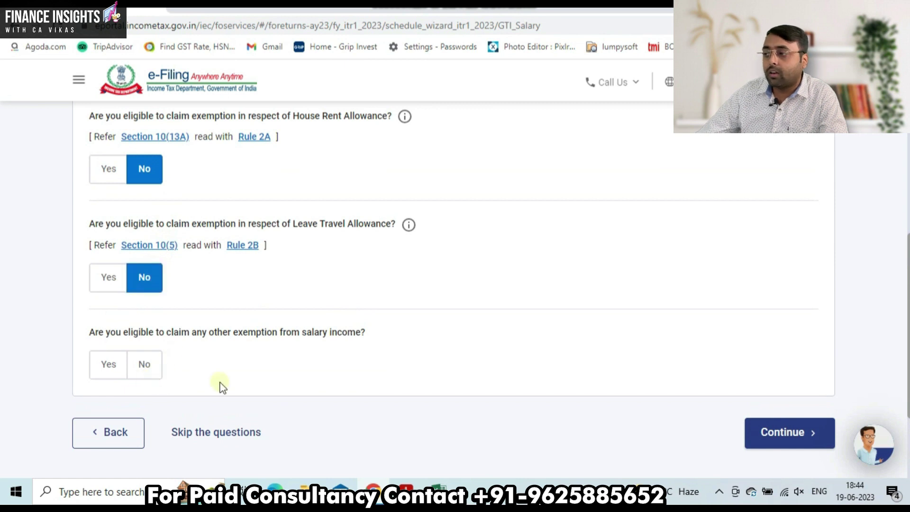
{"action": "left_click", "coordinate": [810, 432]}
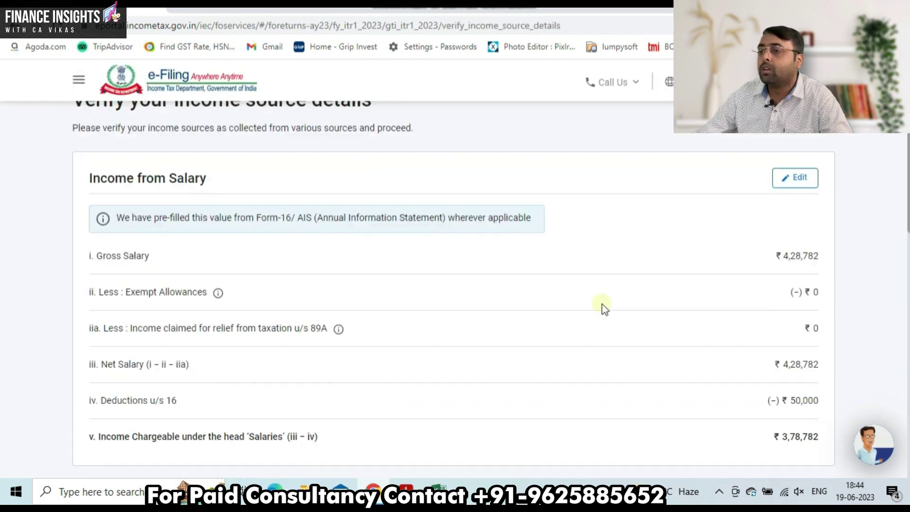
Check the pre-filled gross salary, deductions u/s 16 and income chargeable under Salaries
{"action": "scroll", "coordinate": [600, 305], "scroll_direction": "down", "scroll_amount": 1}
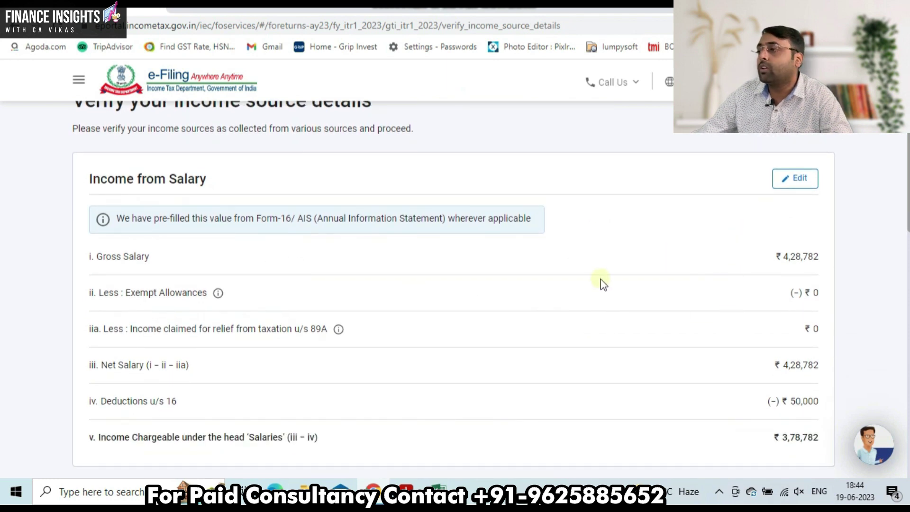
{"action": "scroll", "coordinate": [605, 283], "scroll_direction": "down", "scroll_amount": 1}
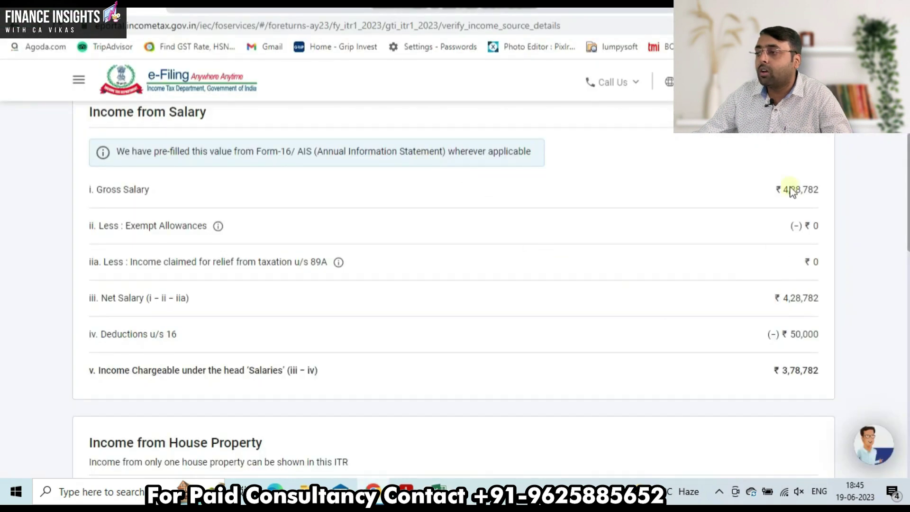
{"action": "scroll", "coordinate": [812, 355], "scroll_direction": "down", "scroll_amount": 1}
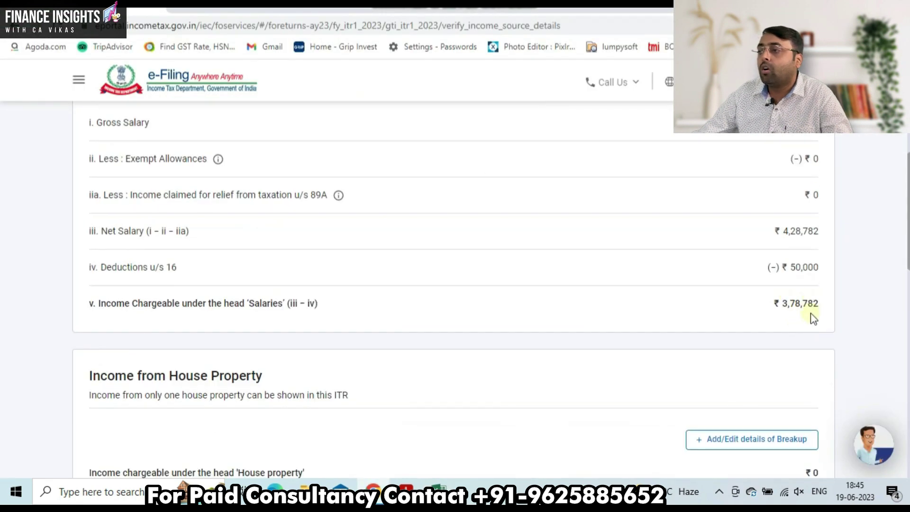
{"action": "scroll", "coordinate": [811, 315], "scroll_direction": "down", "scroll_amount": 2}
{"action": "scroll", "coordinate": [780, 215], "scroll_direction": "down", "scroll_amount": 1}
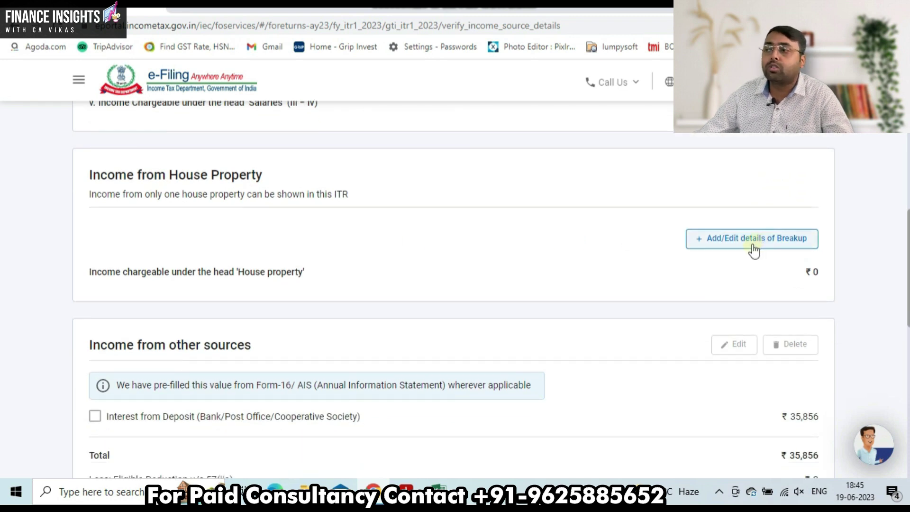
View the house property types offered in the breakup details and cancel without adding a property
{"action": "left_click", "coordinate": [734, 241]}
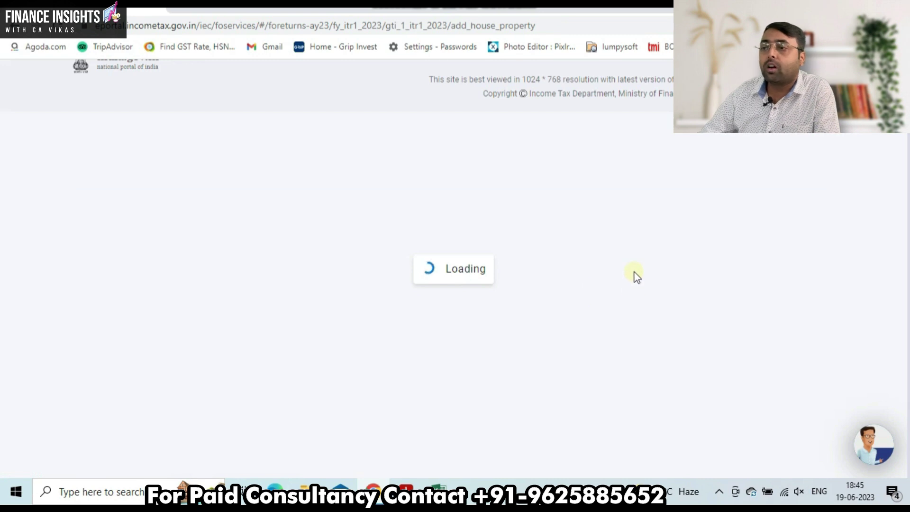
{"action": "scroll", "coordinate": [333, 264], "scroll_direction": "down", "scroll_amount": 3}
{"action": "left_click", "coordinate": [292, 204]}
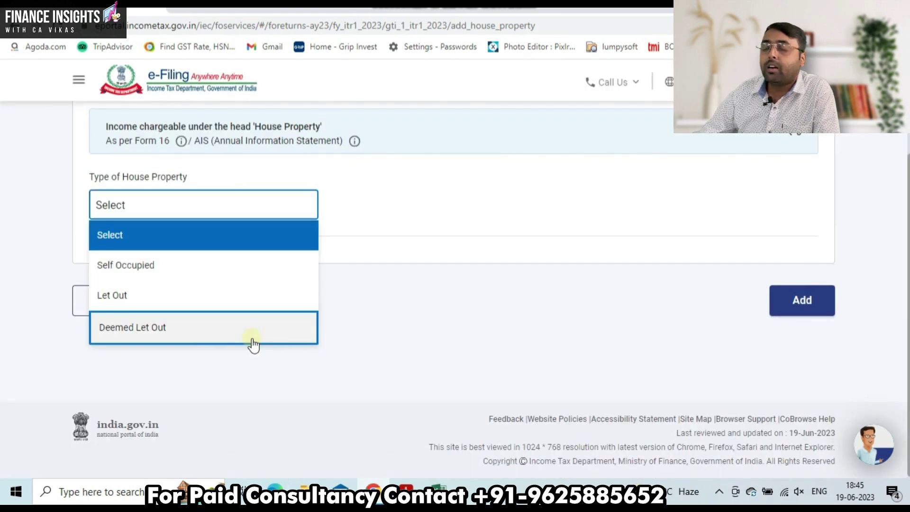
{"action": "left_click", "coordinate": [75, 306]}
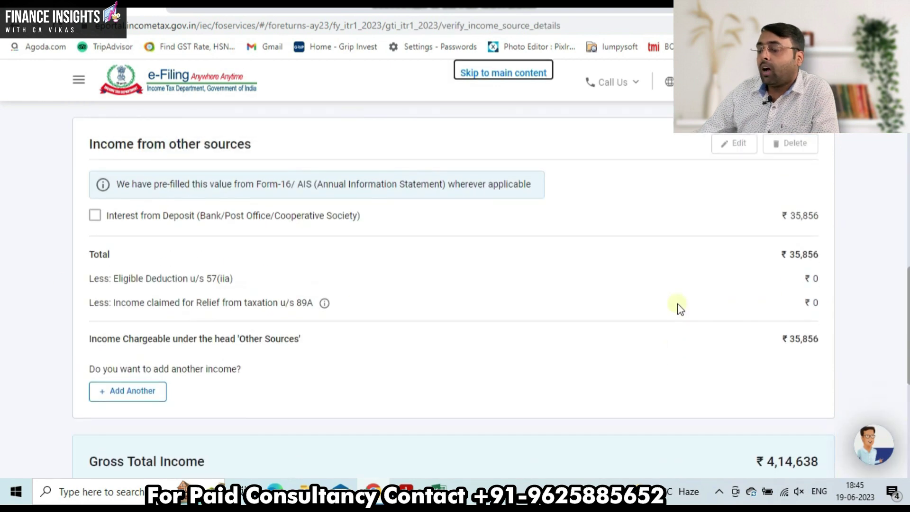
Select the Interest from Deposit entry under other sources and check the interest amounts in the Excel comparison table
{"action": "left_click", "coordinate": [95, 220]}
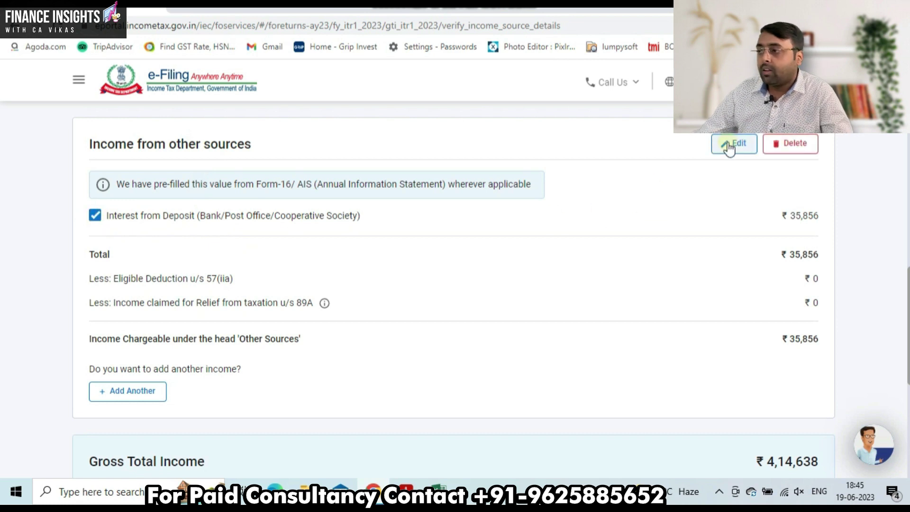
{"action": "key", "text": "alt+Tab"}
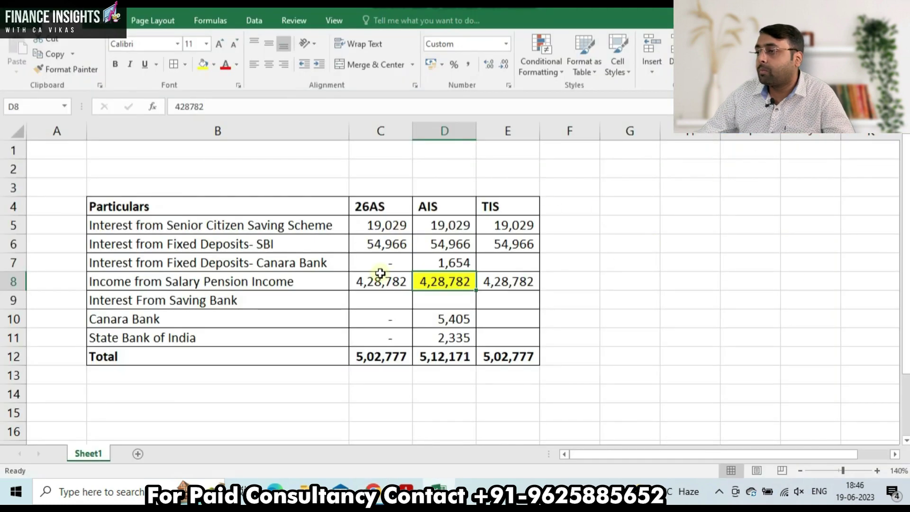
{"action": "key", "text": "alt+Tab"}
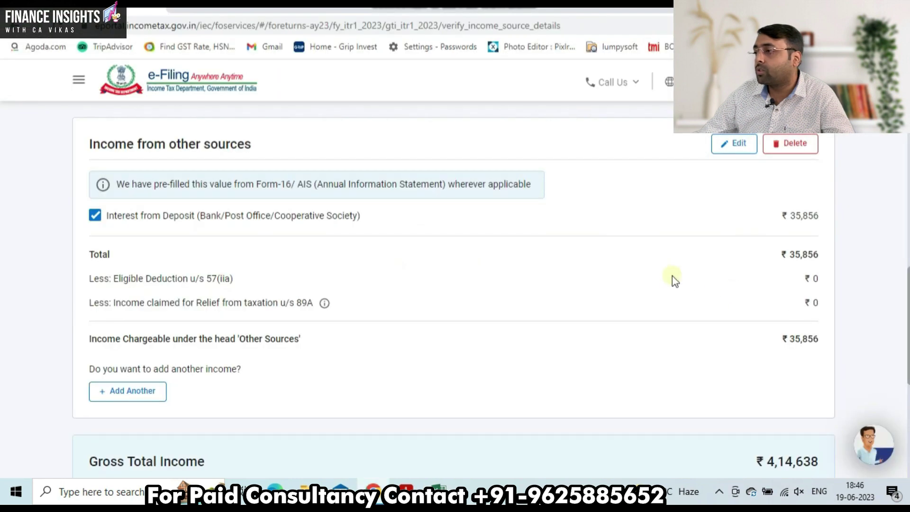
Total the AIS senior citizen scheme and fixed deposit interest in Excel, set Interest from Deposit to 75,649 and save
{"action": "left_click", "coordinate": [744, 152]}
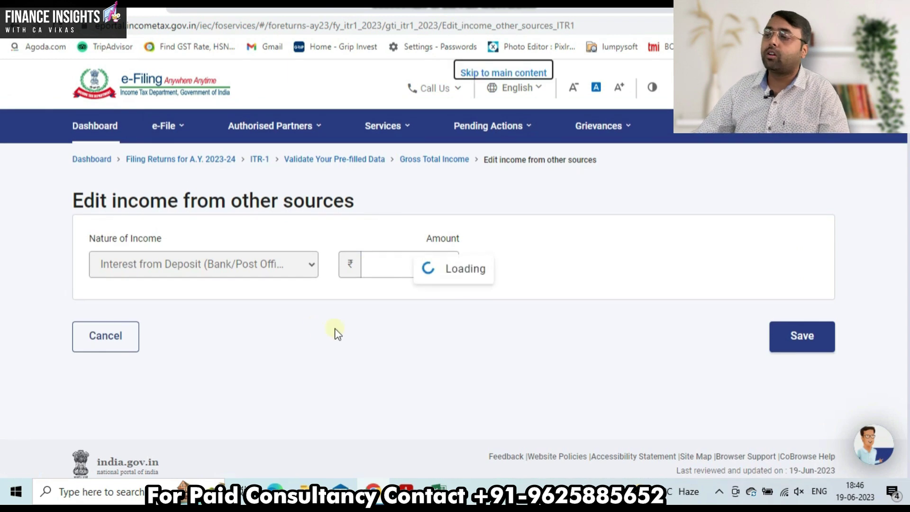
{"action": "double_click", "coordinate": [408, 267]}
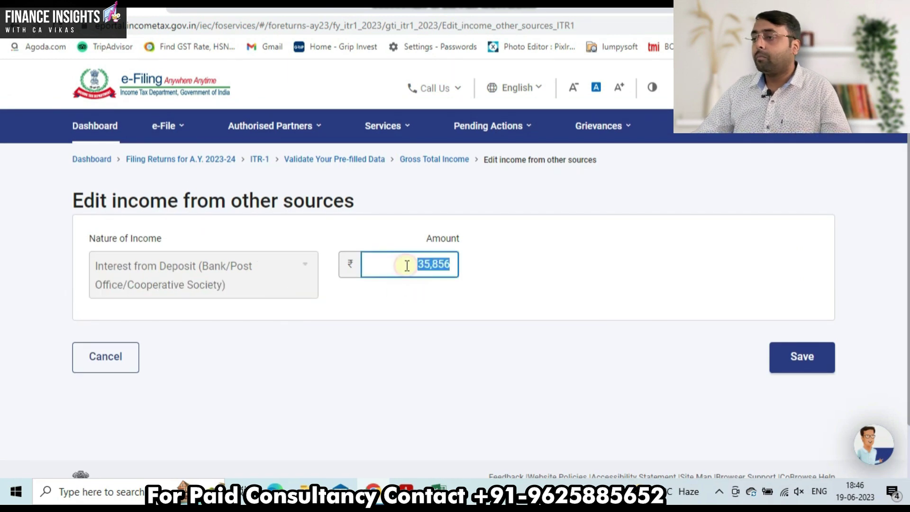
{"action": "key", "text": "alt+Tab"}
{"action": "left_click_drag", "start_coordinate": [450, 226], "coordinate": [470, 261]}
{"action": "key", "text": "alt+Tab"}
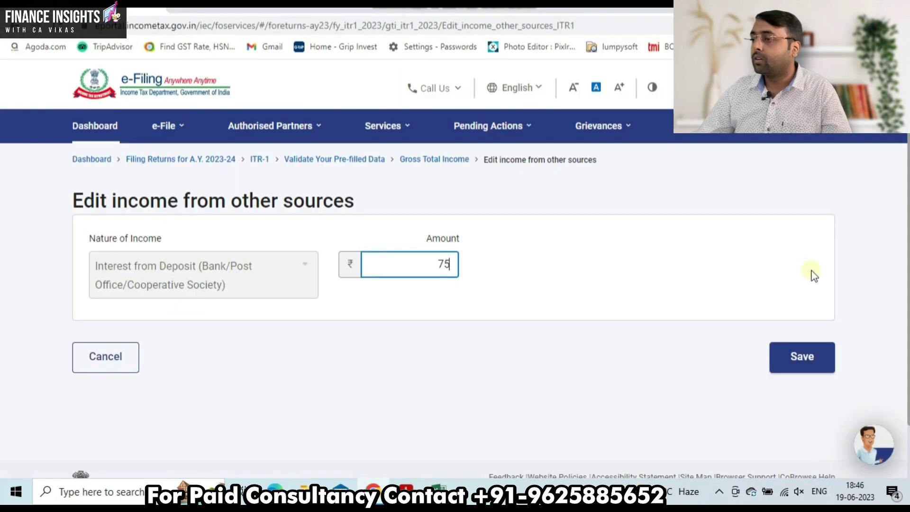
{"action": "left_click", "coordinate": [809, 363]}
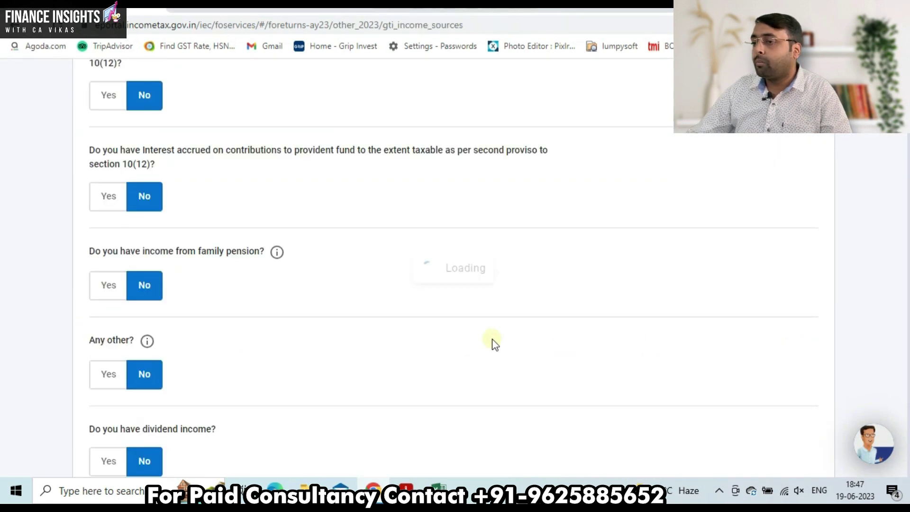
Total the AIS savings interest from Canara Bank and State Bank of India in Excel and enter 7,740 as savings bank interest income
{"action": "scroll", "coordinate": [338, 345], "scroll_direction": "down", "scroll_amount": 2}
{"action": "scroll", "coordinate": [356, 345], "scroll_direction": "up", "scroll_amount": 1}
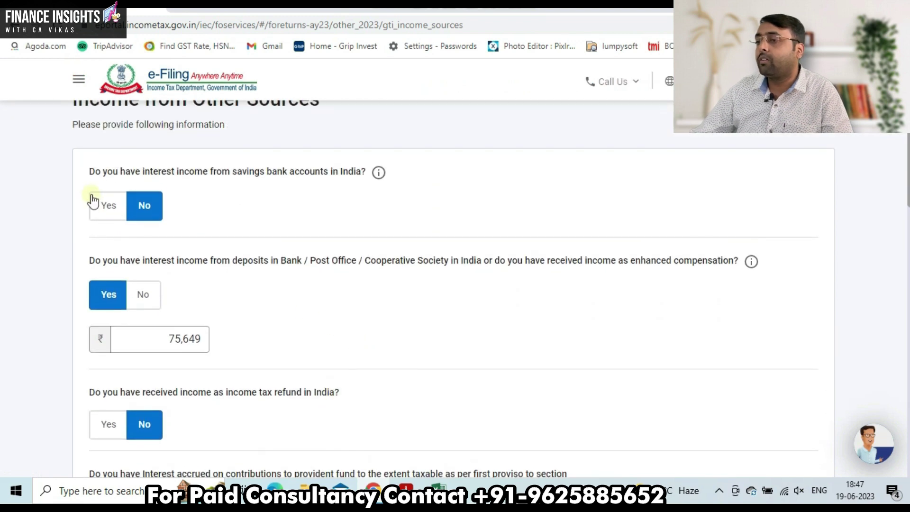
{"action": "left_click", "coordinate": [108, 206]}
{"action": "left_click", "coordinate": [165, 259]}
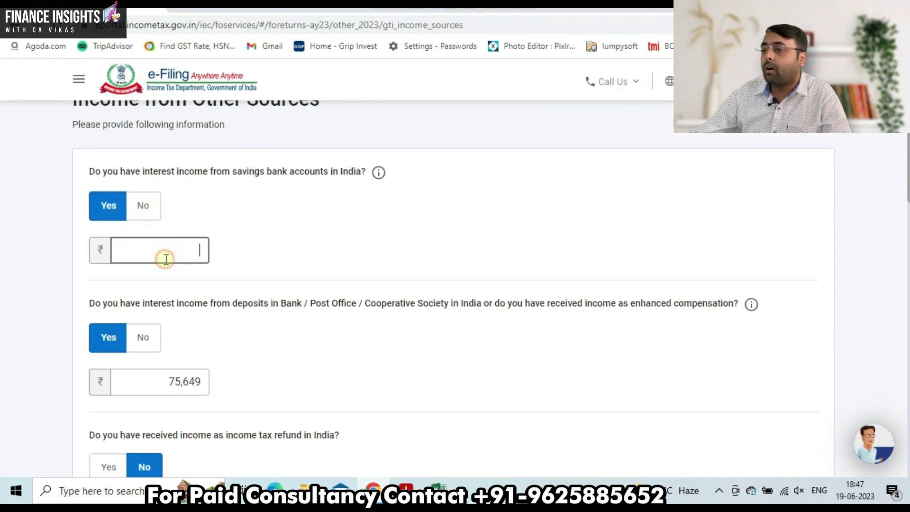
{"action": "key", "text": "alt+Tab"}
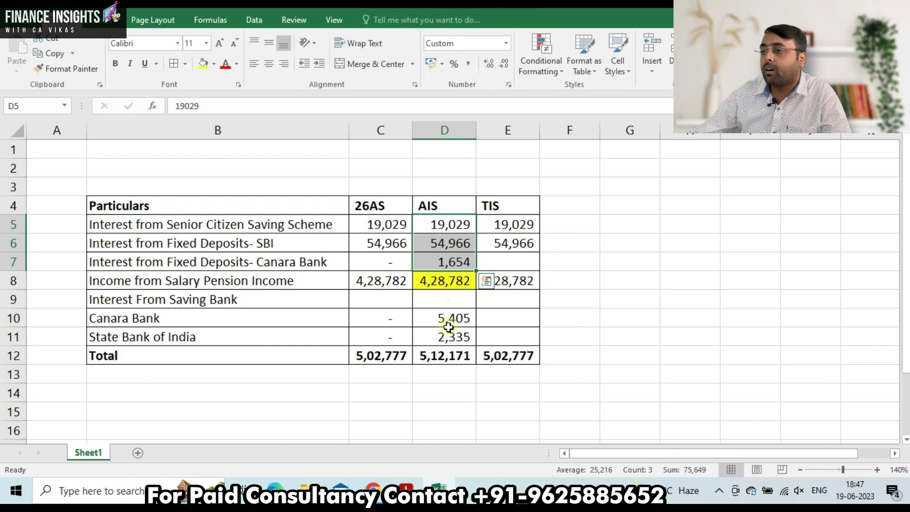
{"action": "left_click_drag", "start_coordinate": [448, 326], "coordinate": [456, 337]}
{"action": "key", "text": "alt+Tab"}
{"action": "type", "text": "7740"}
{"action": "key", "text": "Tab"}
{"action": "scroll", "coordinate": [562, 394], "scroll_direction": "down", "scroll_amount": 1}
{"action": "scroll", "coordinate": [256, 212], "scroll_direction": "down", "scroll_amount": 1}
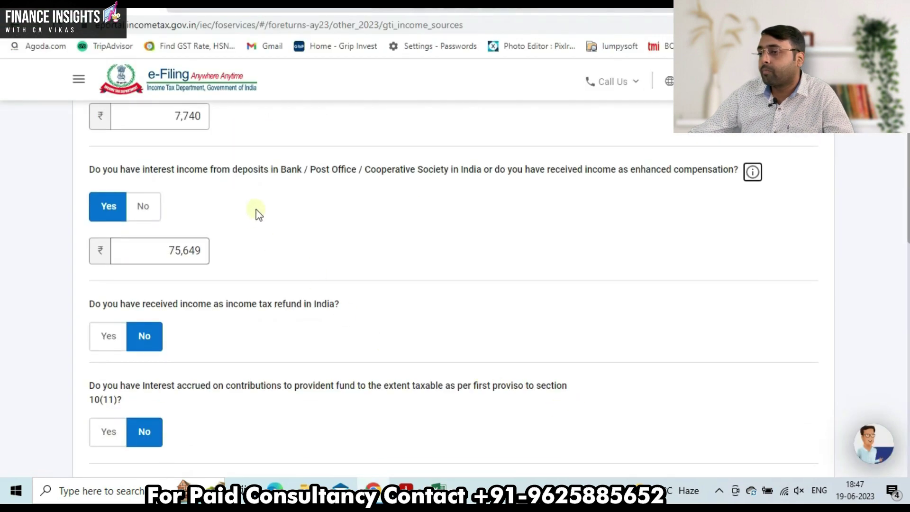
Check the remaining other-income questions, keep No for refund, provident fund interest, family pension, any other and dividend income, and continue
{"action": "scroll", "coordinate": [121, 157], "scroll_direction": "down", "scroll_amount": 4}
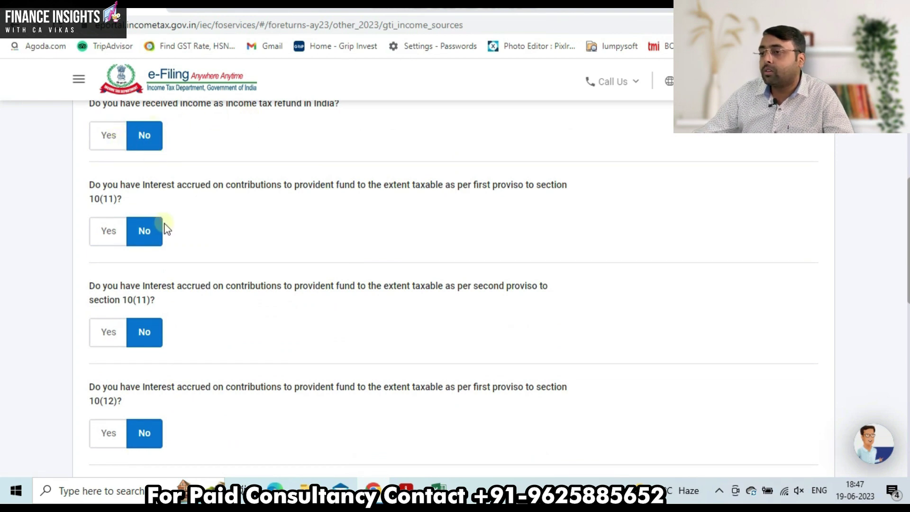
{"action": "scroll", "coordinate": [223, 322], "scroll_direction": "down", "scroll_amount": 5}
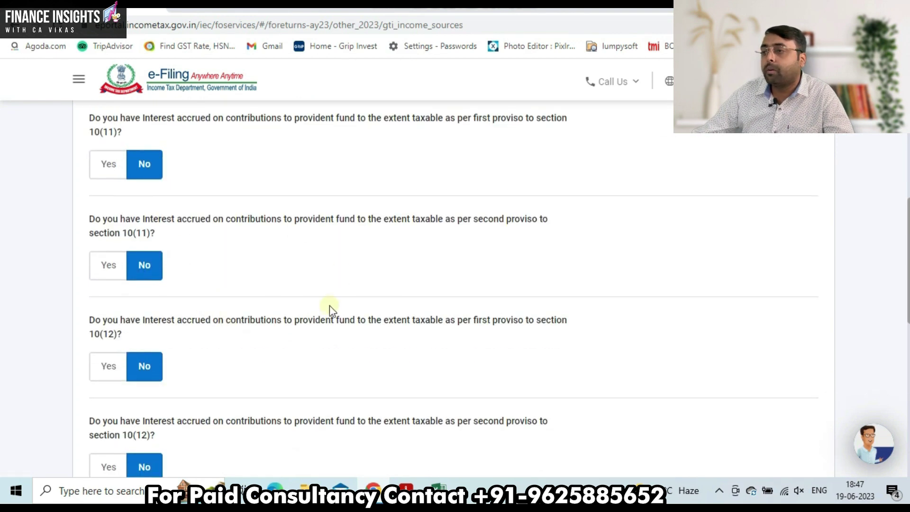
{"action": "scroll", "coordinate": [265, 291], "scroll_direction": "down", "scroll_amount": 6}
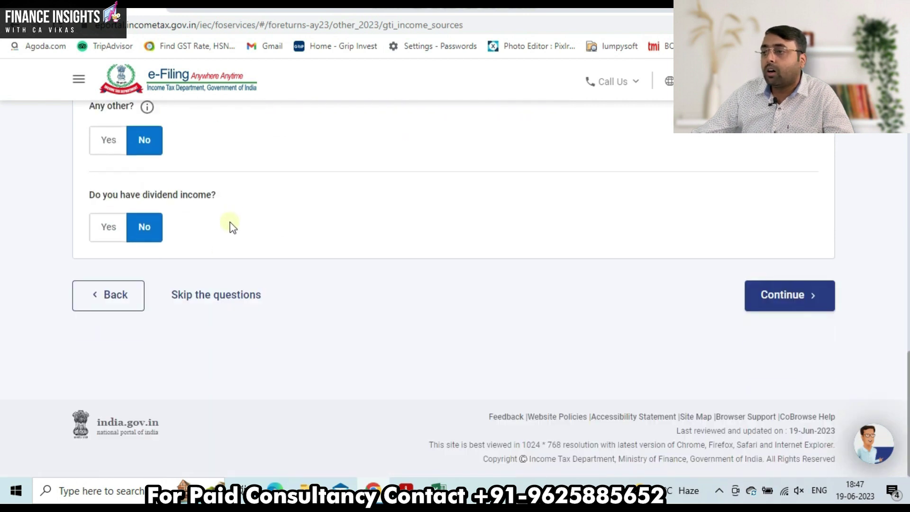
{"action": "scroll", "coordinate": [156, 177], "scroll_direction": "up", "scroll_amount": 1}
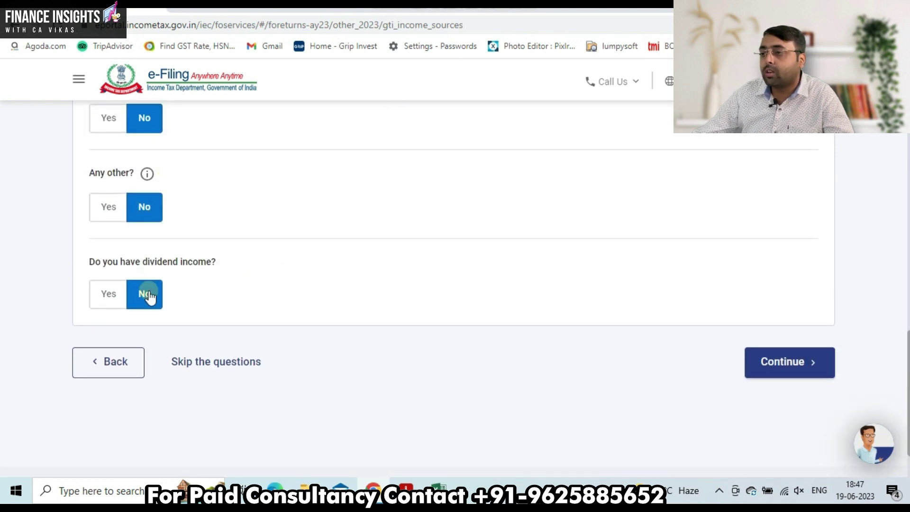
{"action": "left_click", "coordinate": [812, 365]}
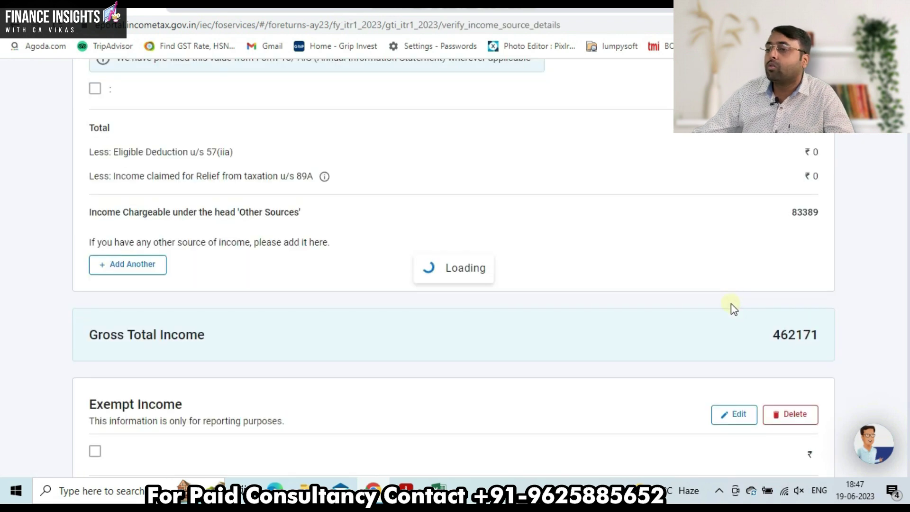
Confirm the Gross Total Income schedule and open the Total Deductions questions from the return summary
{"action": "scroll", "coordinate": [765, 292], "scroll_direction": "down", "scroll_amount": 10}
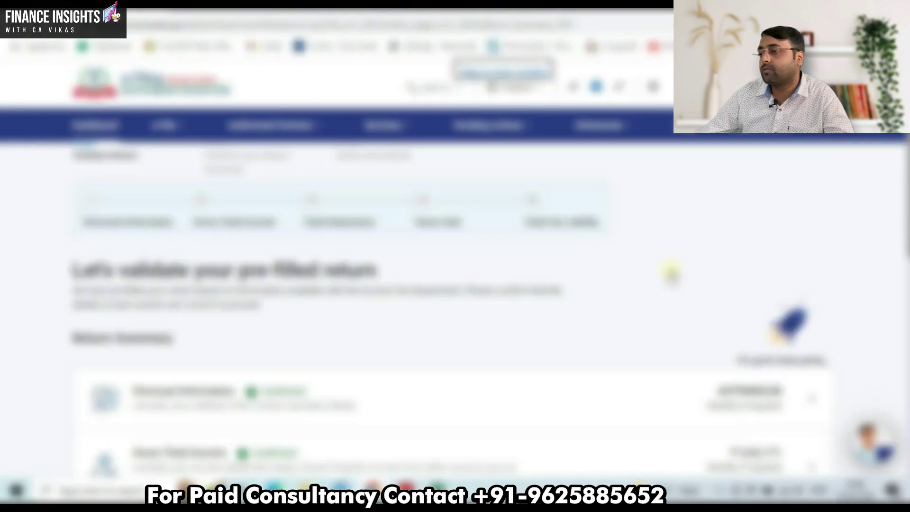
{"action": "scroll", "coordinate": [671, 270], "scroll_direction": "down", "scroll_amount": 5}
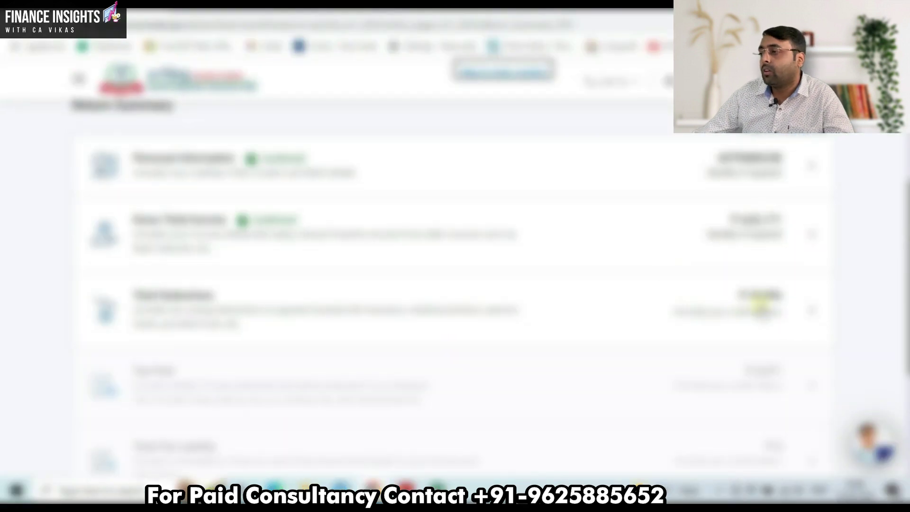
{"action": "scroll", "coordinate": [782, 306], "scroll_direction": "up", "scroll_amount": 2}
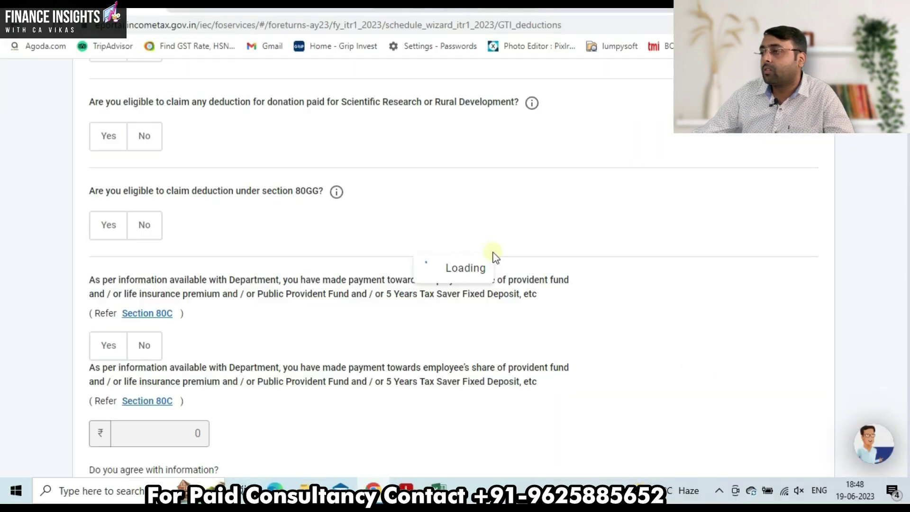
Answer No to deductions for donations, for scientific research or rural development donations, and under section 80GG
{"action": "left_click", "coordinate": [148, 208]}
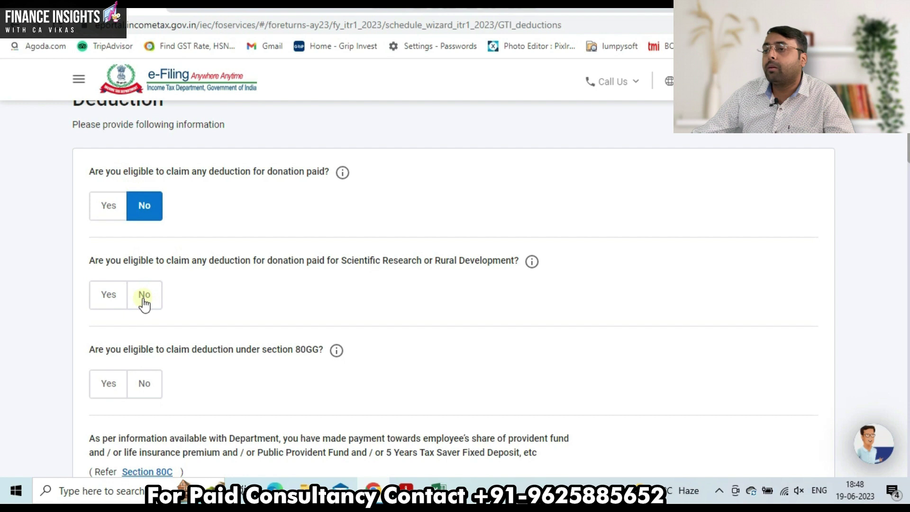
{"action": "left_click", "coordinate": [144, 296]}
{"action": "scroll", "coordinate": [213, 290], "scroll_direction": "down", "scroll_amount": 4}
{"action": "left_click", "coordinate": [154, 189]}
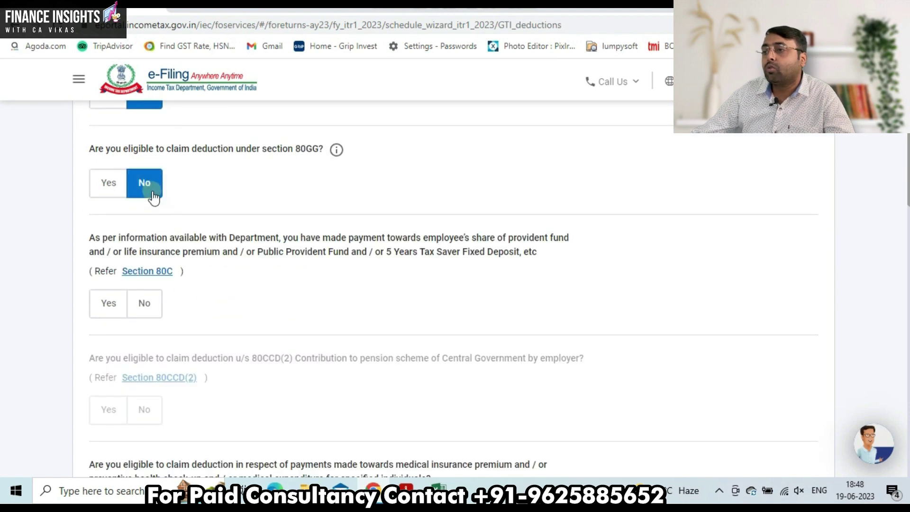
Answer No to the deduction questions for sections 80C, 80D and 80E
{"action": "left_click", "coordinate": [120, 307]}
{"action": "scroll", "coordinate": [207, 283], "scroll_direction": "down", "scroll_amount": 3}
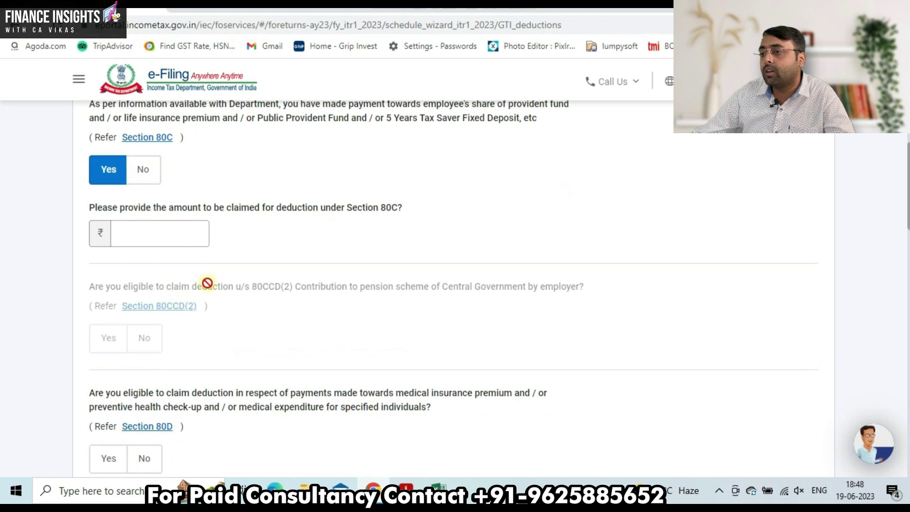
{"action": "left_click", "coordinate": [140, 175]}
{"action": "scroll", "coordinate": [164, 247], "scroll_direction": "down", "scroll_amount": 3}
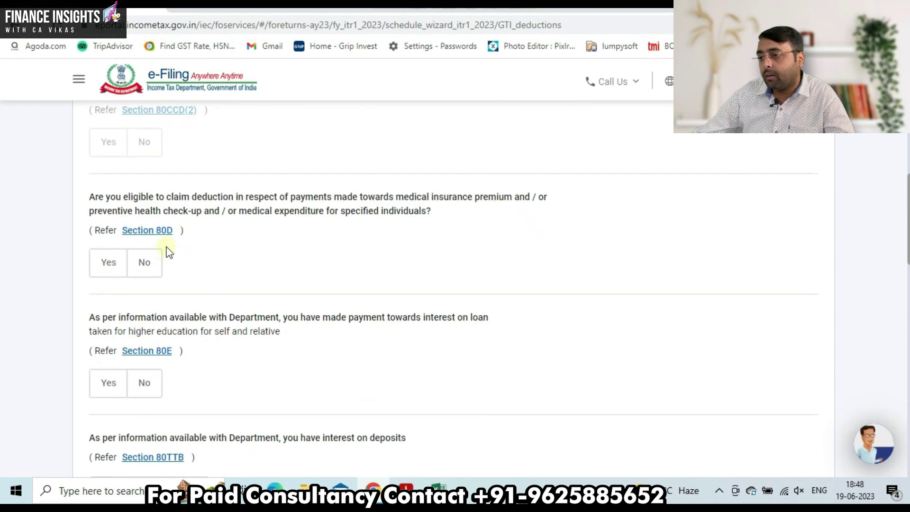
{"action": "left_click", "coordinate": [146, 268]}
{"action": "scroll", "coordinate": [156, 289], "scroll_direction": "down", "scroll_amount": 4}
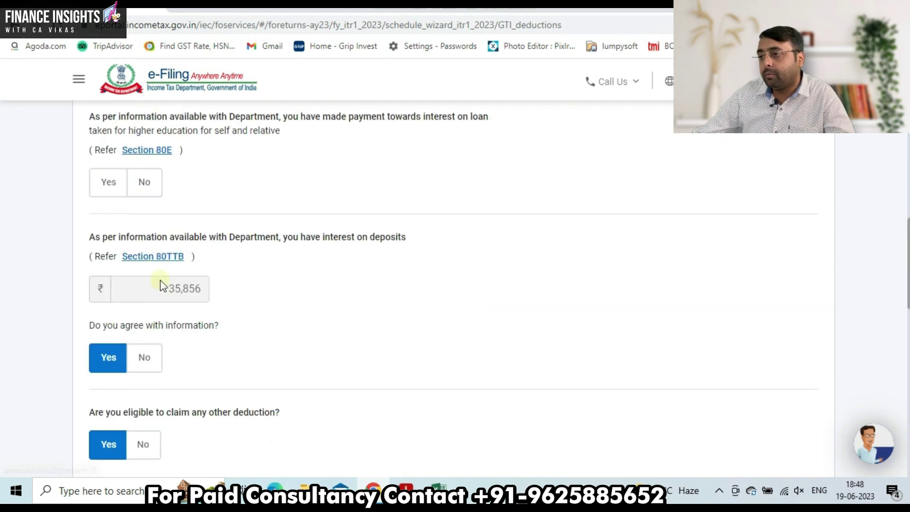
{"action": "left_click", "coordinate": [146, 188]}
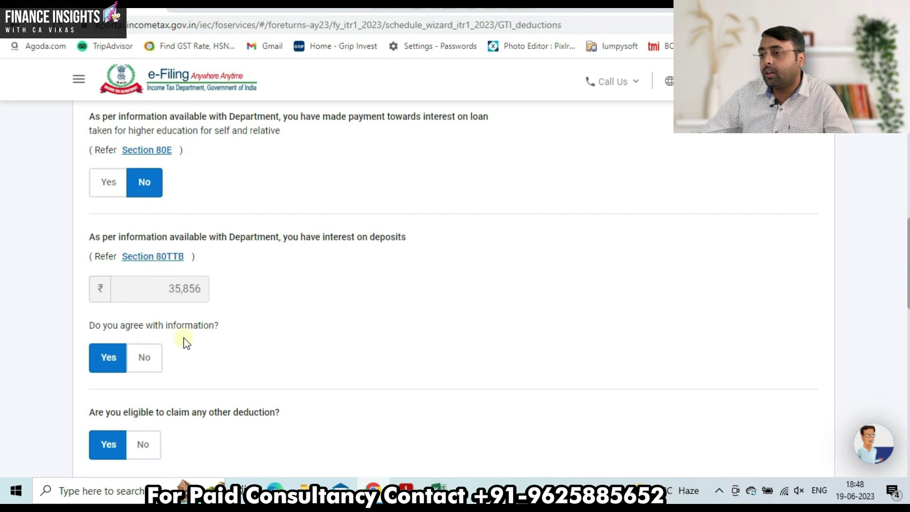
Disagree with the pre-filled section 80TTB interest on deposits and set the deduction to 50,000
{"action": "left_click", "coordinate": [143, 358]}
{"action": "left_click", "coordinate": [176, 291]}
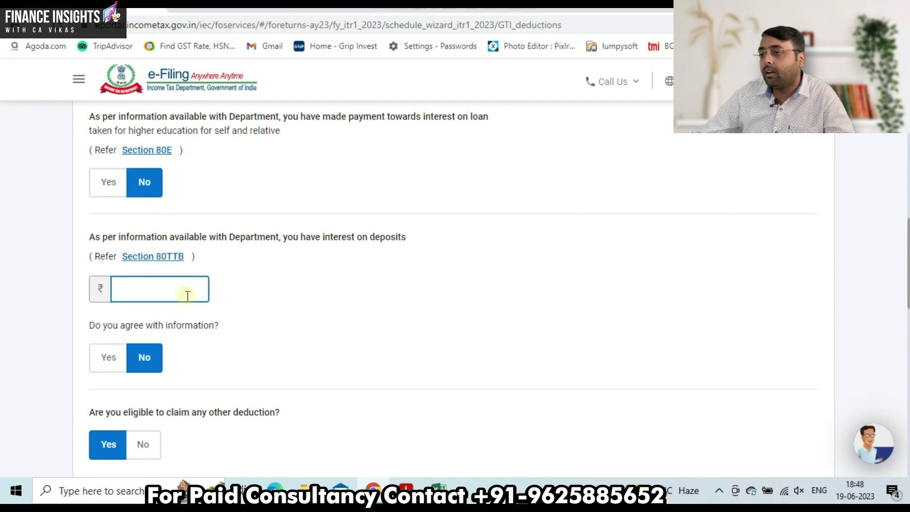
{"action": "key", "text": "Tab"}
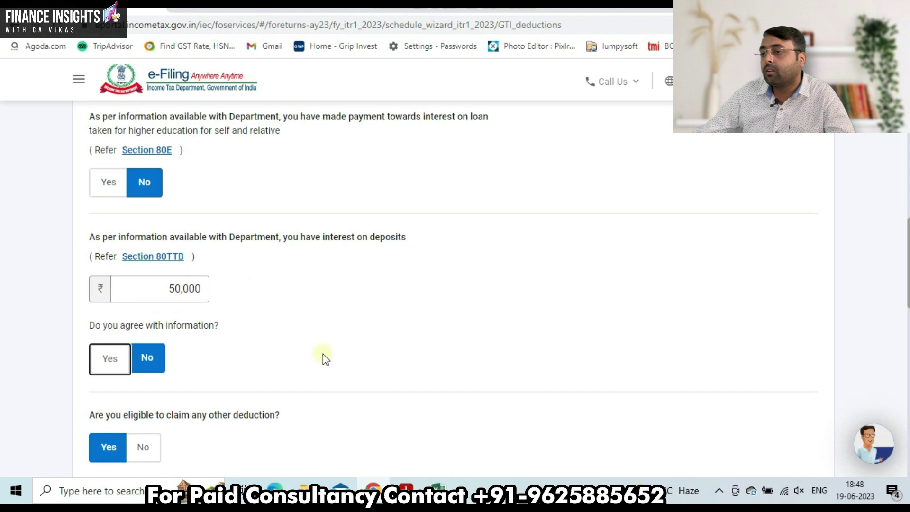
Review the list of other deduction types, answer No to claiming any other deduction, and continue
{"action": "scroll", "coordinate": [337, 342], "scroll_direction": "down", "scroll_amount": 3}
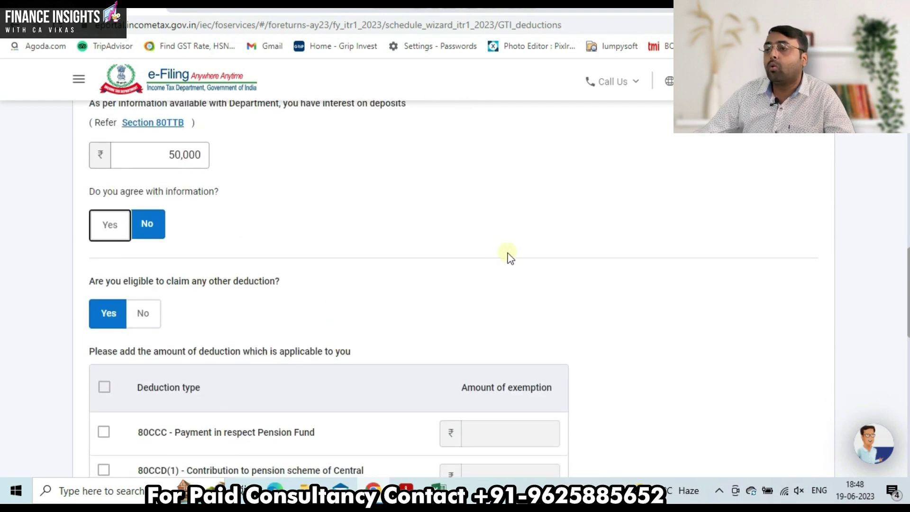
{"action": "scroll", "coordinate": [427, 269], "scroll_direction": "down", "scroll_amount": 3}
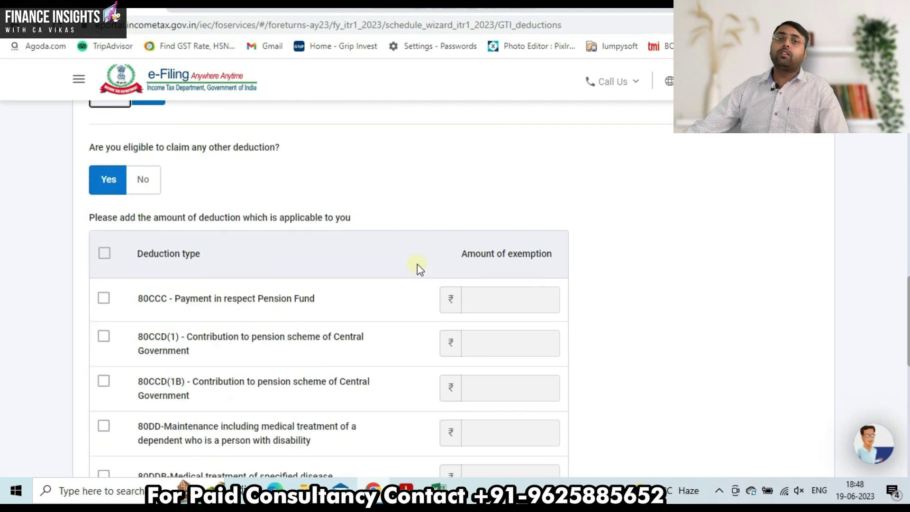
{"action": "scroll", "coordinate": [209, 181], "scroll_direction": "up", "scroll_amount": 2}
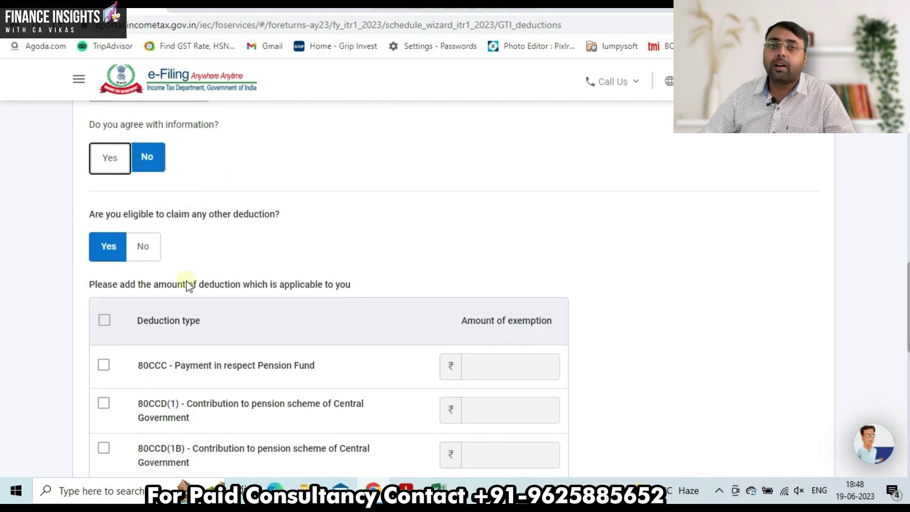
{"action": "left_click", "coordinate": [144, 246]}
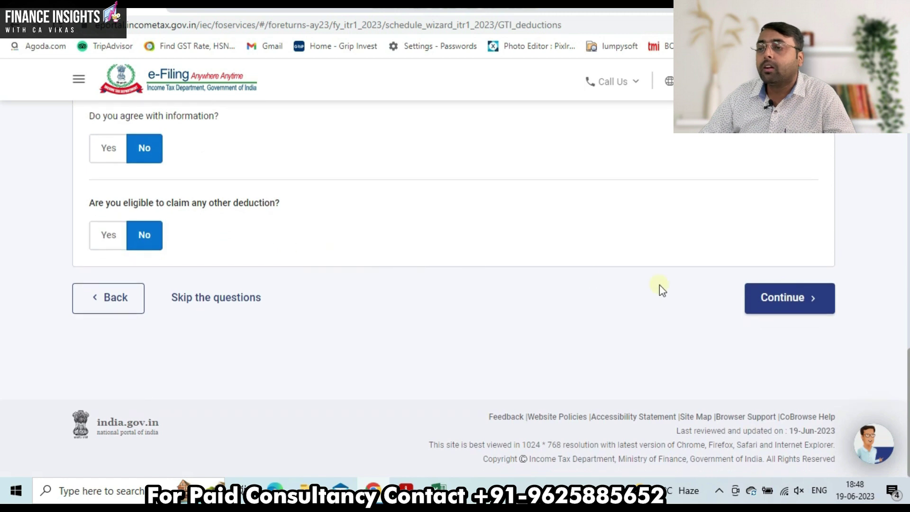
{"action": "left_click", "coordinate": [768, 299]}
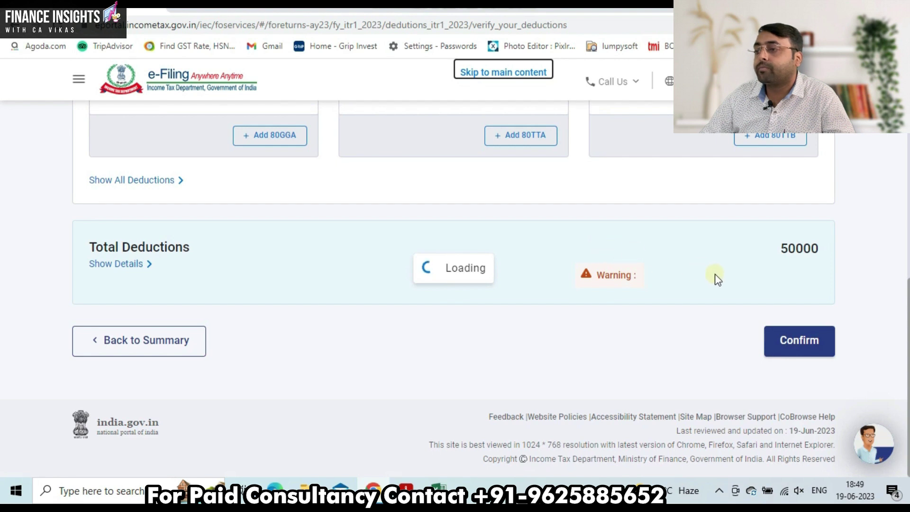
Review the total deductions on the verification page and confirm the deductions schedule
{"action": "scroll", "coordinate": [722, 301], "scroll_direction": "down", "scroll_amount": 10}
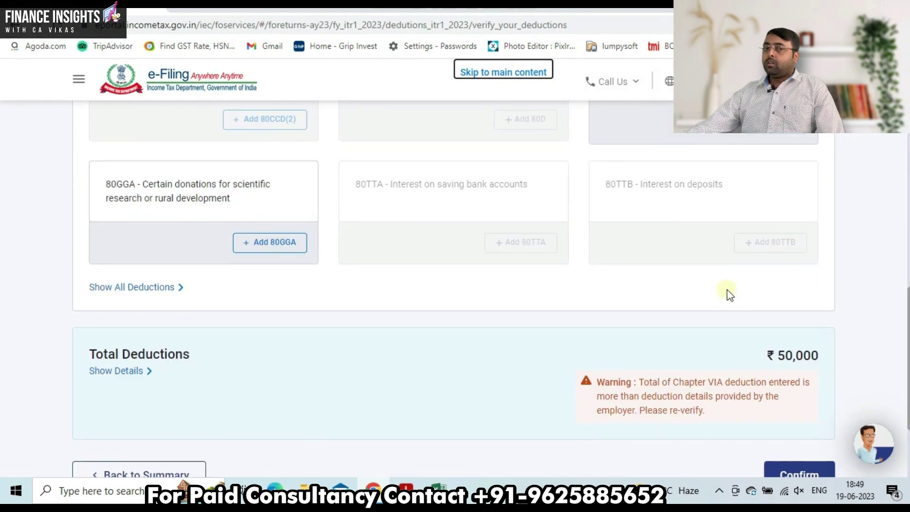
{"action": "scroll", "coordinate": [730, 294], "scroll_direction": "down", "scroll_amount": 5}
{"action": "left_click", "coordinate": [796, 345]}
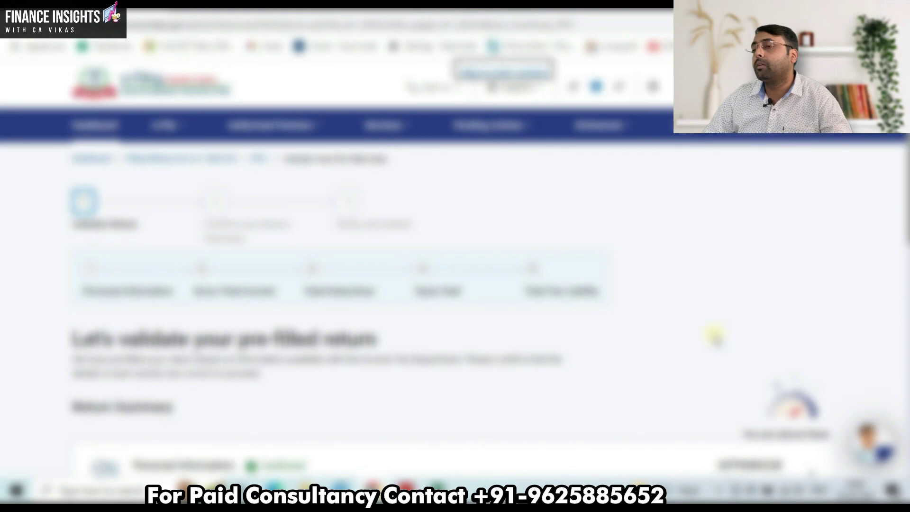
Open the Tax Paid schedule from the return summary and show the details of TDS from income other than salary
{"action": "scroll", "coordinate": [716, 336], "scroll_direction": "down", "scroll_amount": 8}
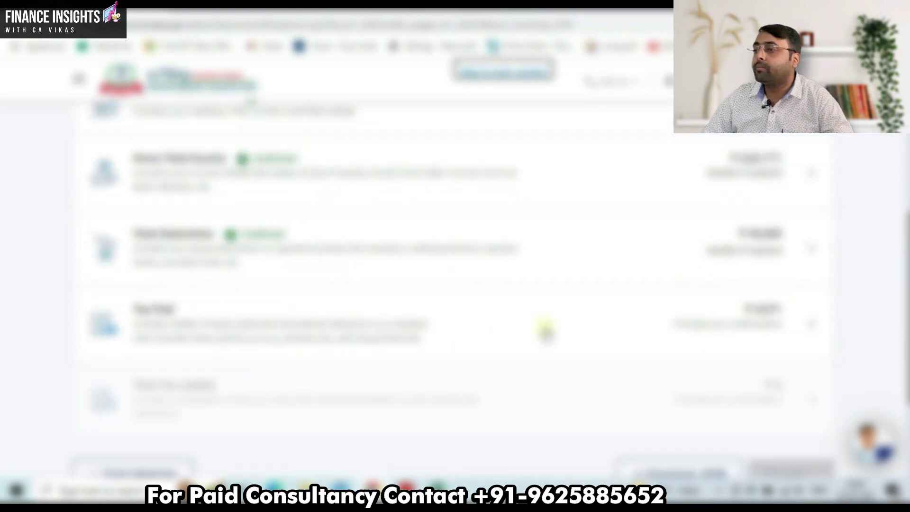
{"action": "scroll", "coordinate": [734, 339], "scroll_direction": "up", "scroll_amount": 1}
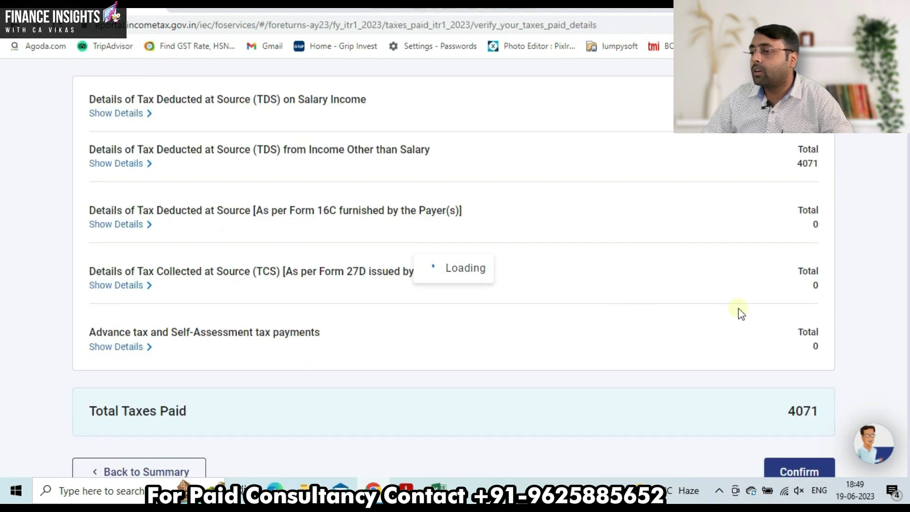
{"action": "scroll", "coordinate": [739, 307], "scroll_direction": "down", "scroll_amount": 3}
{"action": "scroll", "coordinate": [738, 306], "scroll_direction": "down", "scroll_amount": 4}
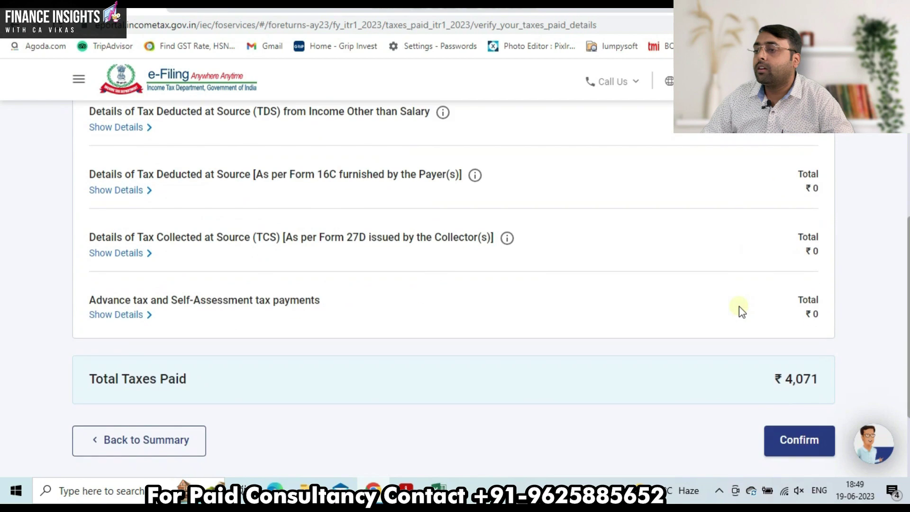
{"action": "scroll", "coordinate": [738, 306], "scroll_direction": "up", "scroll_amount": 3}
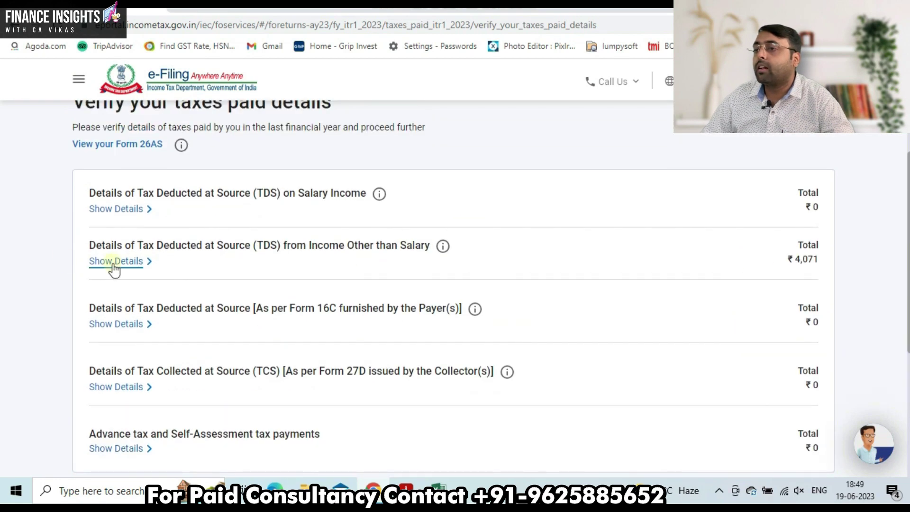
{"action": "left_click", "coordinate": [132, 262]}
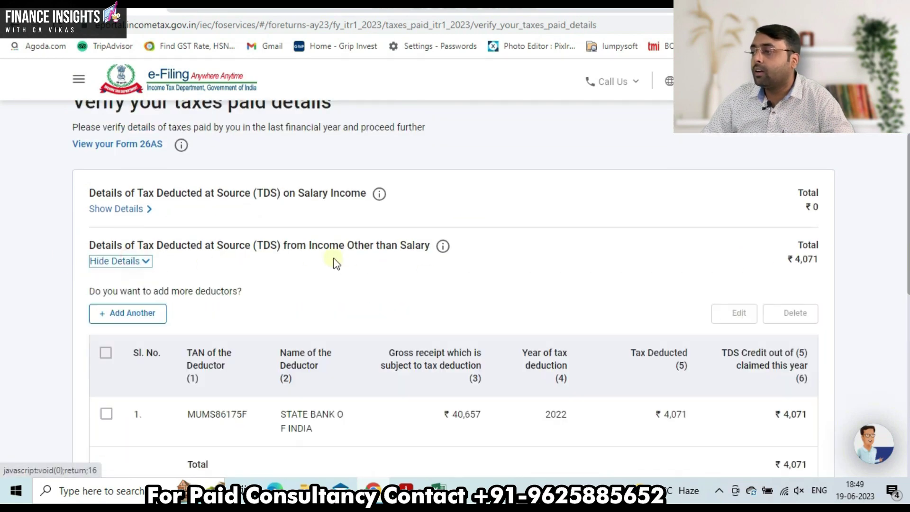
Select the State Bank of India TDS entry for checking and confirm the taxes paid details
{"action": "scroll", "coordinate": [420, 286], "scroll_direction": "down", "scroll_amount": 3}
{"action": "left_click", "coordinate": [105, 282]}
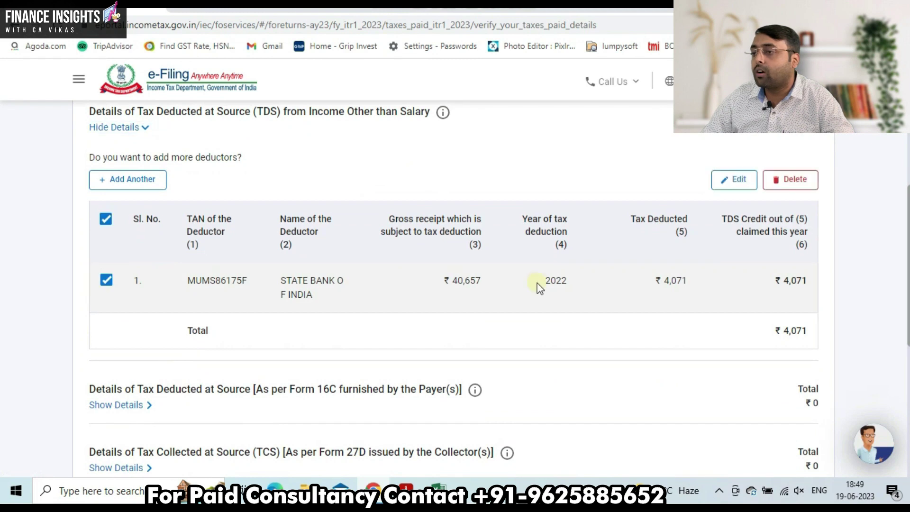
{"action": "scroll", "coordinate": [538, 284], "scroll_direction": "down", "scroll_amount": 7}
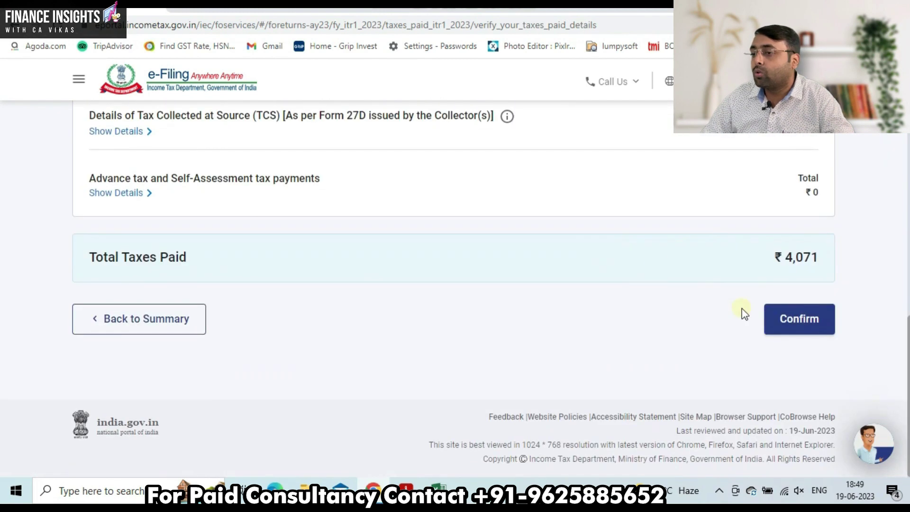
{"action": "left_click", "coordinate": [798, 319]}
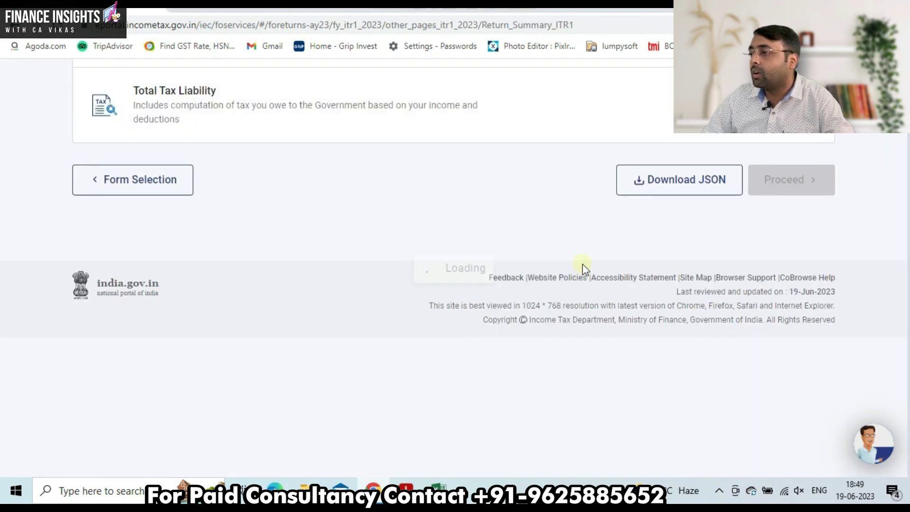
Open the Total Tax Liability schedule, review the tax, rebate, interest and fee computation, and confirm it
{"action": "scroll", "coordinate": [593, 266], "scroll_direction": "down", "scroll_amount": 8}
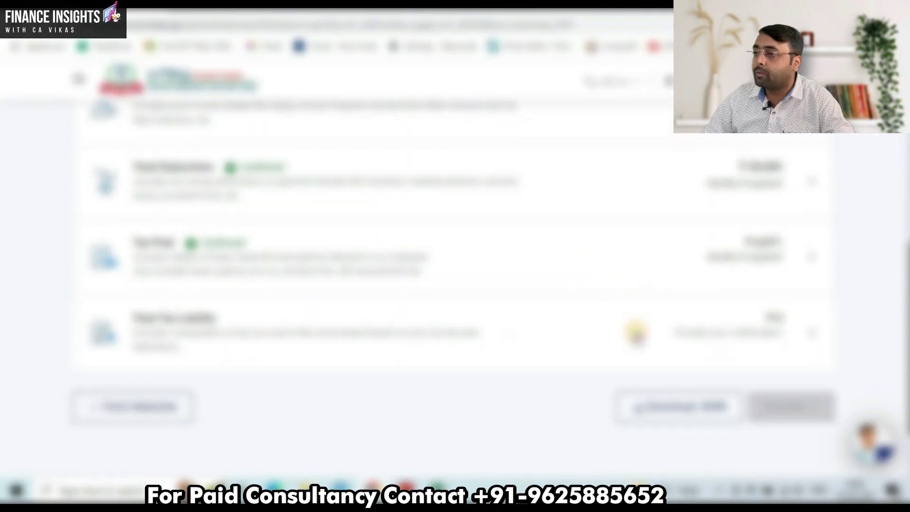
{"action": "scroll", "coordinate": [637, 331], "scroll_direction": "up", "scroll_amount": 1}
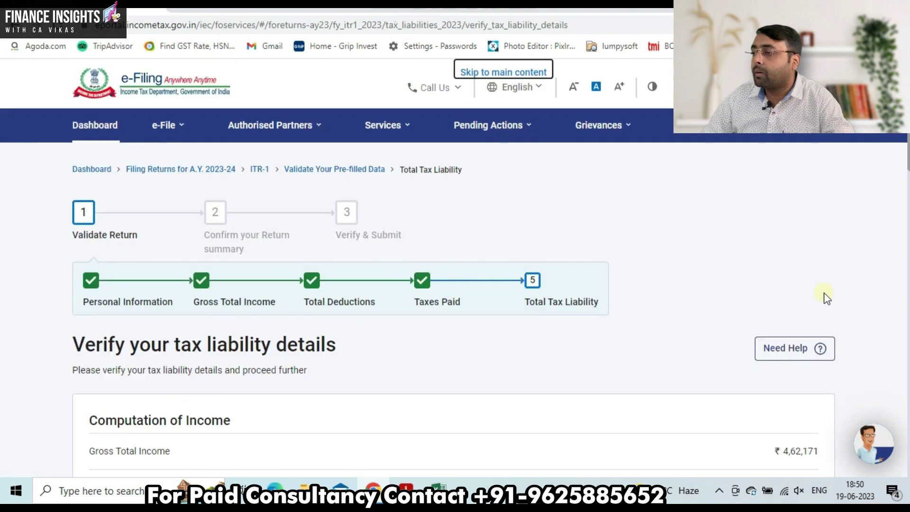
{"action": "scroll", "coordinate": [815, 295], "scroll_direction": "down", "scroll_amount": 7}
{"action": "scroll", "coordinate": [814, 297], "scroll_direction": "down", "scroll_amount": 3}
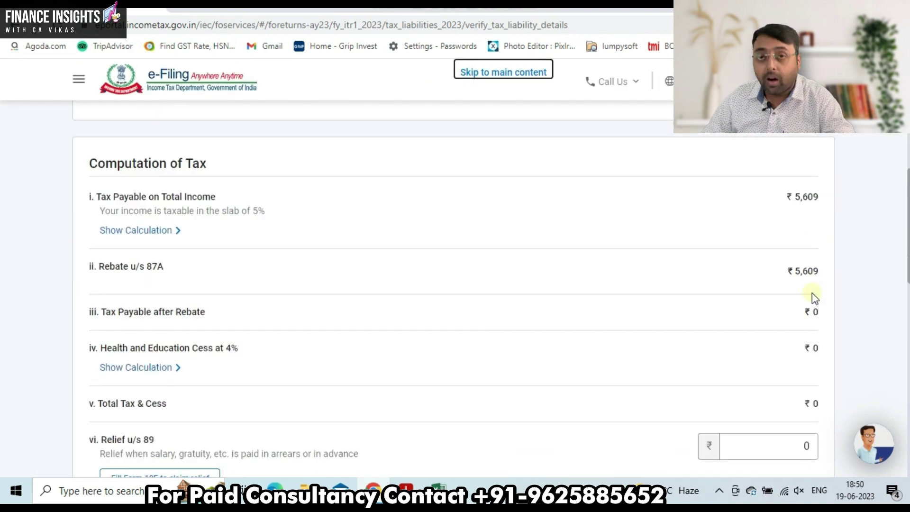
{"action": "scroll", "coordinate": [814, 297], "scroll_direction": "down", "scroll_amount": 4}
{"action": "scroll", "coordinate": [814, 298], "scroll_direction": "down", "scroll_amount": 4}
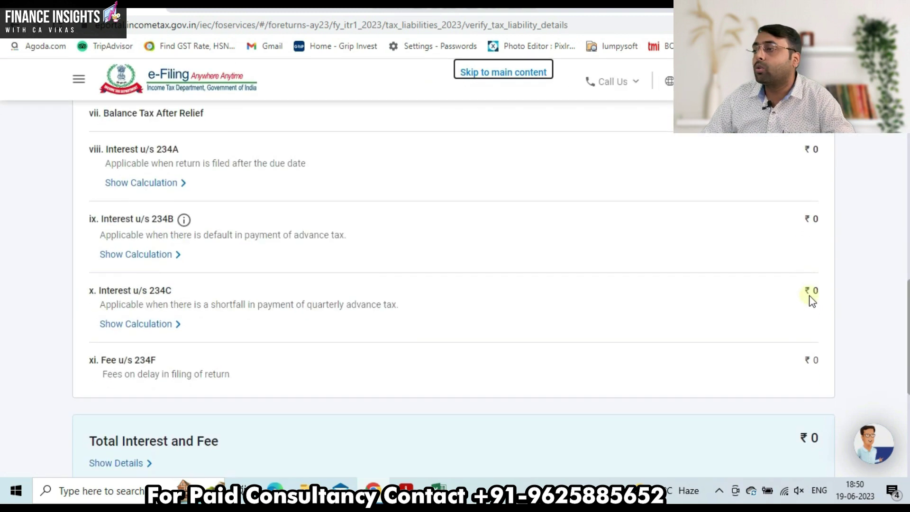
{"action": "scroll", "coordinate": [809, 293], "scroll_direction": "down", "scroll_amount": 6}
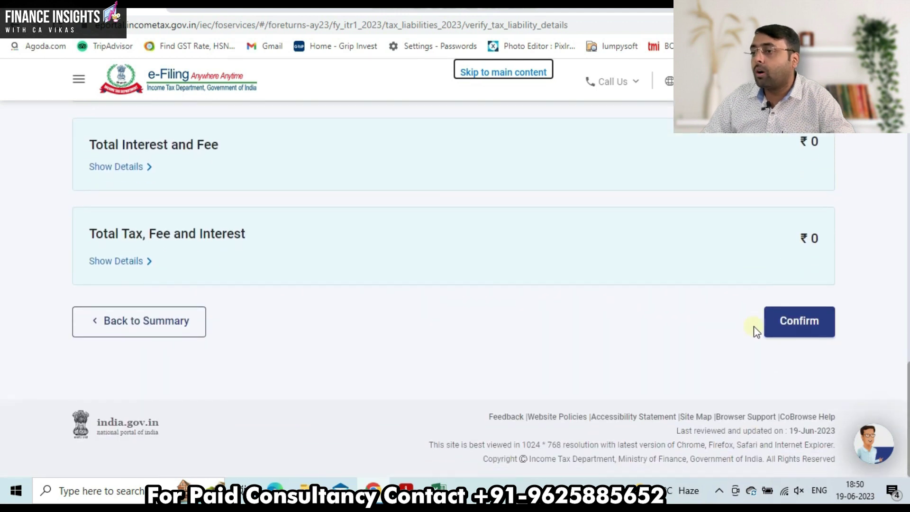
{"action": "left_click", "coordinate": [809, 324]}
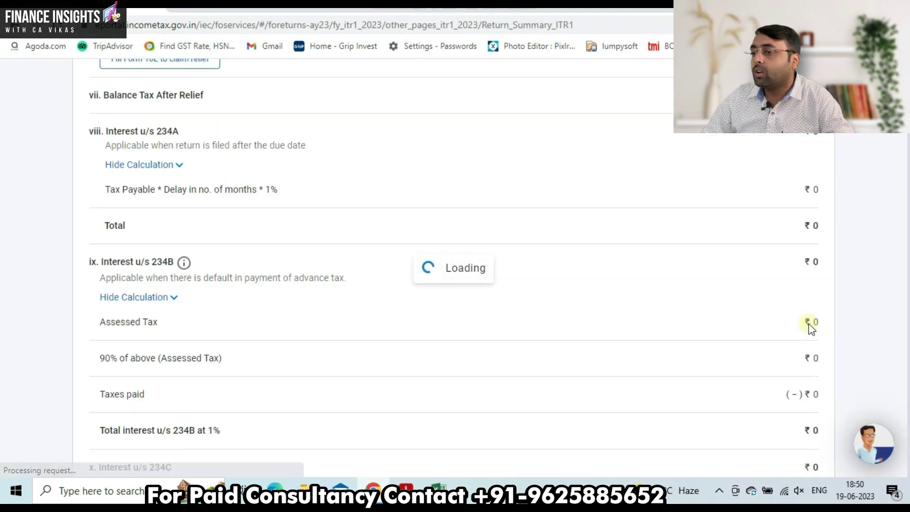
Check that all schedules in the return summary are confirmed and proceed to the tax summary
{"action": "scroll", "coordinate": [807, 319], "scroll_direction": "down", "scroll_amount": 10}
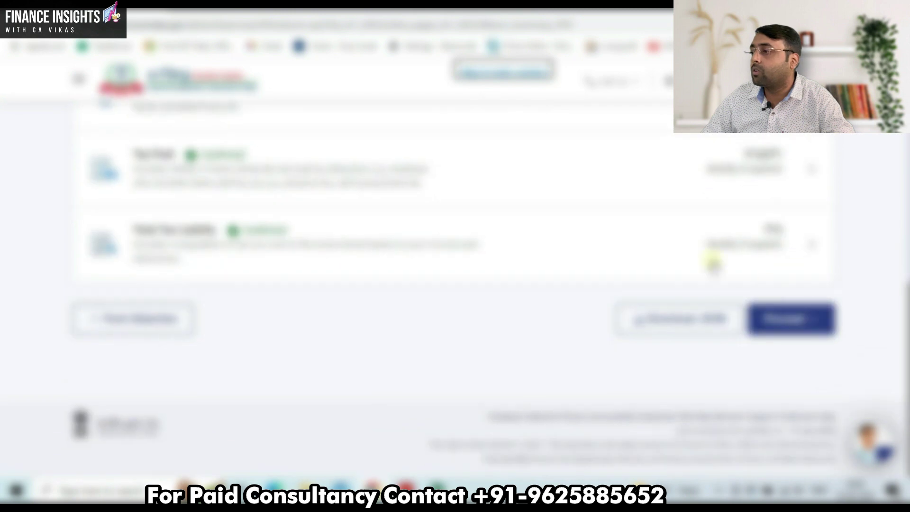
{"action": "scroll", "coordinate": [363, 229], "scroll_direction": "up", "scroll_amount": 7}
{"action": "scroll", "coordinate": [386, 238], "scroll_direction": "down", "scroll_amount": 7}
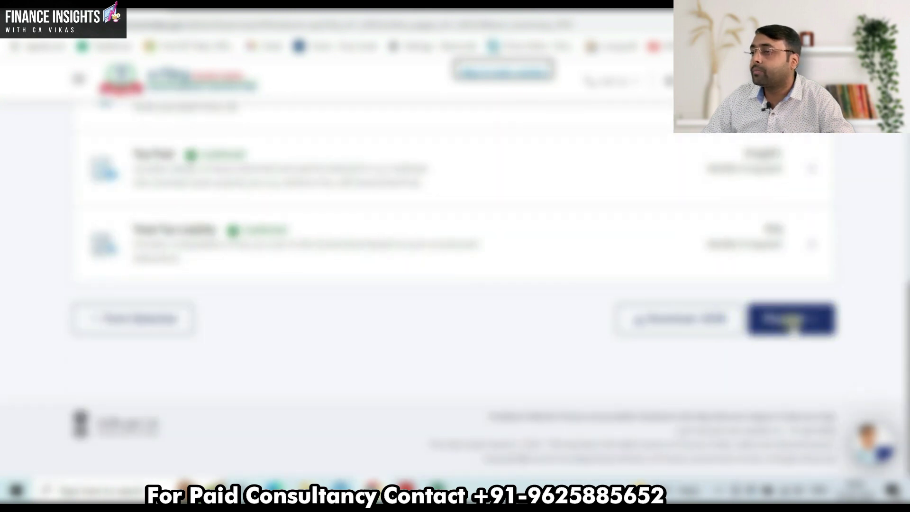
{"action": "left_click", "coordinate": [794, 324]}
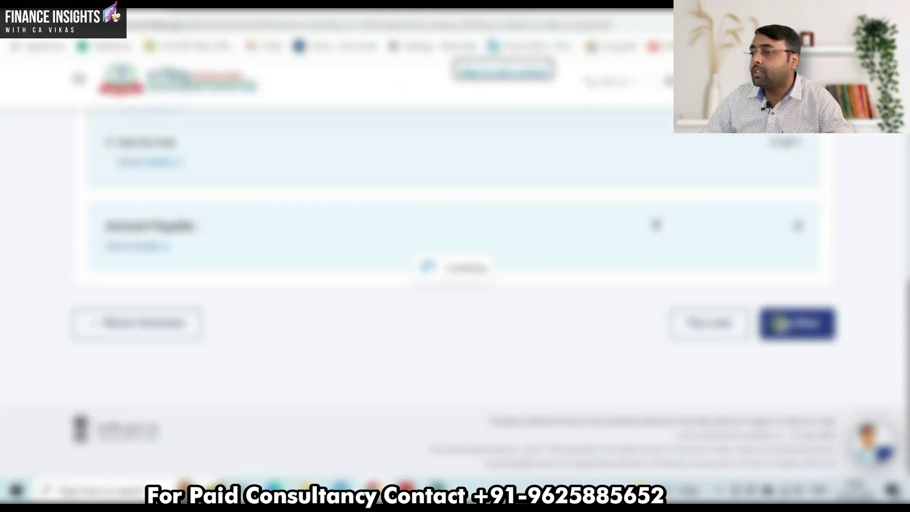
Review the tax summary, expanding the details of Gross Total Income and Total Deductions
{"action": "scroll", "coordinate": [779, 325], "scroll_direction": "up", "scroll_amount": 9}
{"action": "scroll", "coordinate": [779, 326], "scroll_direction": "down", "scroll_amount": 5}
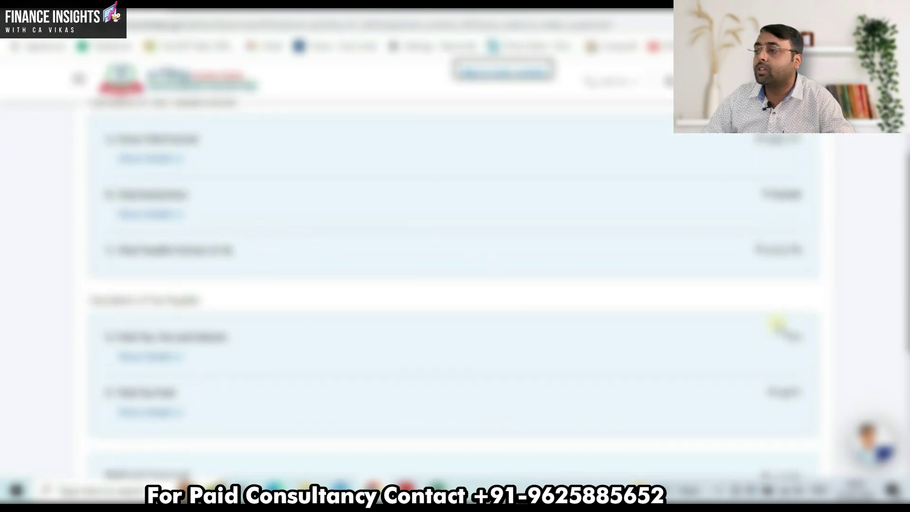
{"action": "scroll", "coordinate": [779, 326], "scroll_direction": "up", "scroll_amount": 5}
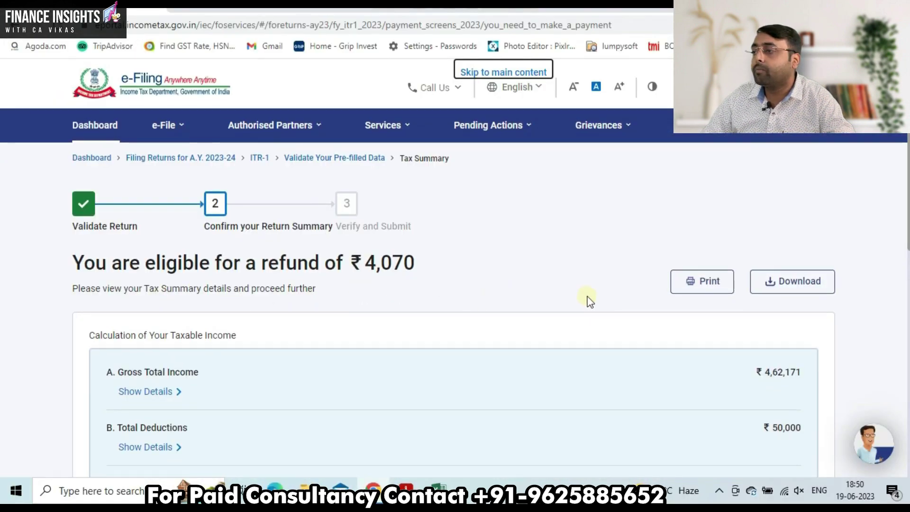
{"action": "scroll", "coordinate": [580, 294], "scroll_direction": "down", "scroll_amount": 5}
{"action": "left_click", "coordinate": [146, 160]}
{"action": "scroll", "coordinate": [397, 207], "scroll_direction": "down", "scroll_amount": 3}
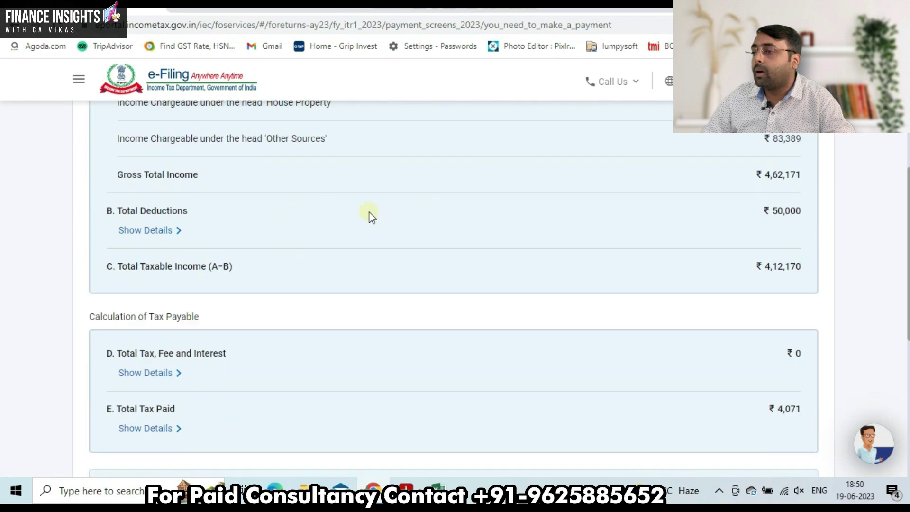
{"action": "left_click", "coordinate": [172, 218]}
{"action": "scroll", "coordinate": [297, 277], "scroll_direction": "down", "scroll_amount": 1}
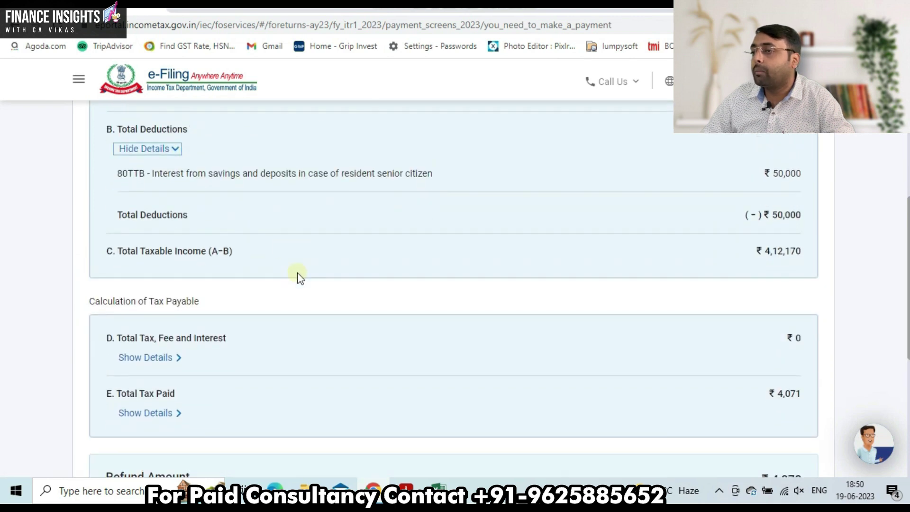
Expand the Total Tax, Fee and Interest and Total Tax Paid details, and continue to previewing the return
{"action": "scroll", "coordinate": [209, 300], "scroll_direction": "down", "scroll_amount": 3}
{"action": "left_click", "coordinate": [164, 229]}
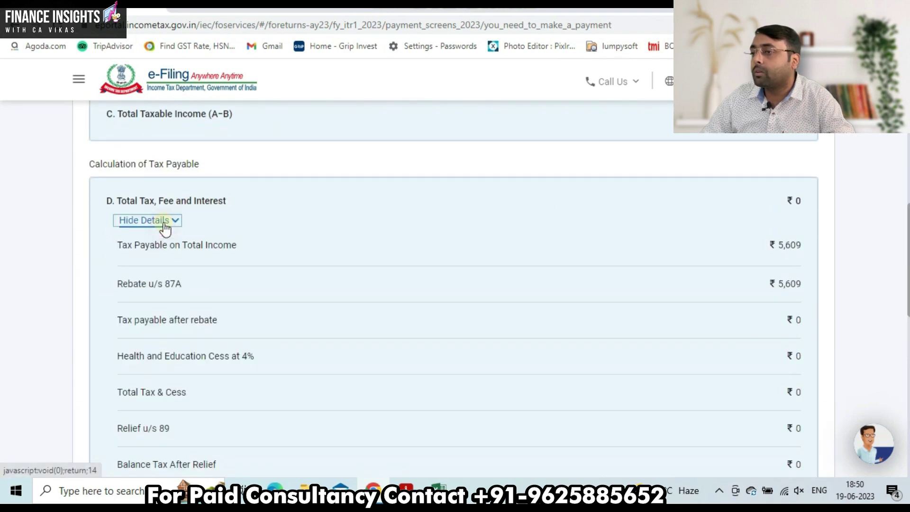
{"action": "scroll", "coordinate": [180, 329], "scroll_direction": "down", "scroll_amount": 6}
{"action": "scroll", "coordinate": [185, 334], "scroll_direction": "down", "scroll_amount": 6}
{"action": "left_click", "coordinate": [160, 241]}
{"action": "scroll", "coordinate": [441, 301], "scroll_direction": "down", "scroll_amount": 2}
{"action": "left_click", "coordinate": [761, 319]}
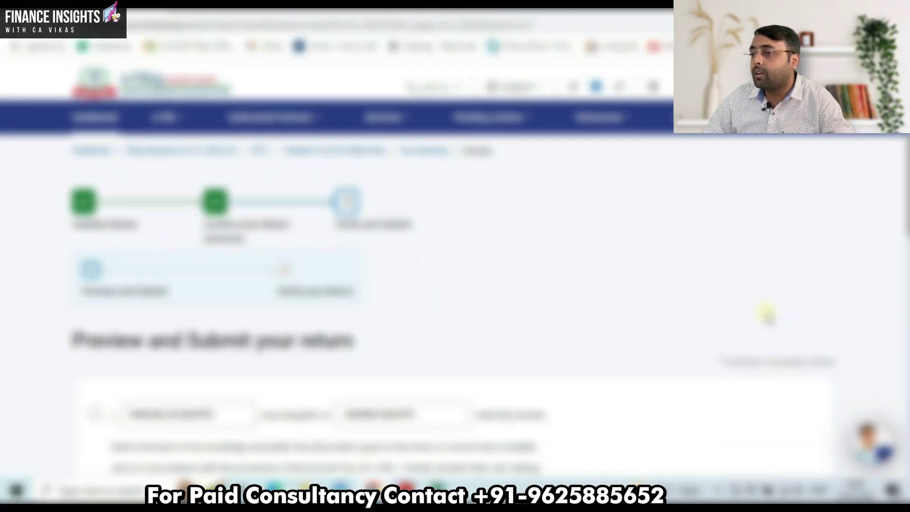
Tick the declaration on the Preview and Submit page and proceed to the return preview
{"action": "scroll", "coordinate": [670, 297], "scroll_direction": "down", "scroll_amount": 4}
{"action": "left_click", "coordinate": [93, 214]}
{"action": "scroll", "coordinate": [260, 248], "scroll_direction": "down", "scroll_amount": 5}
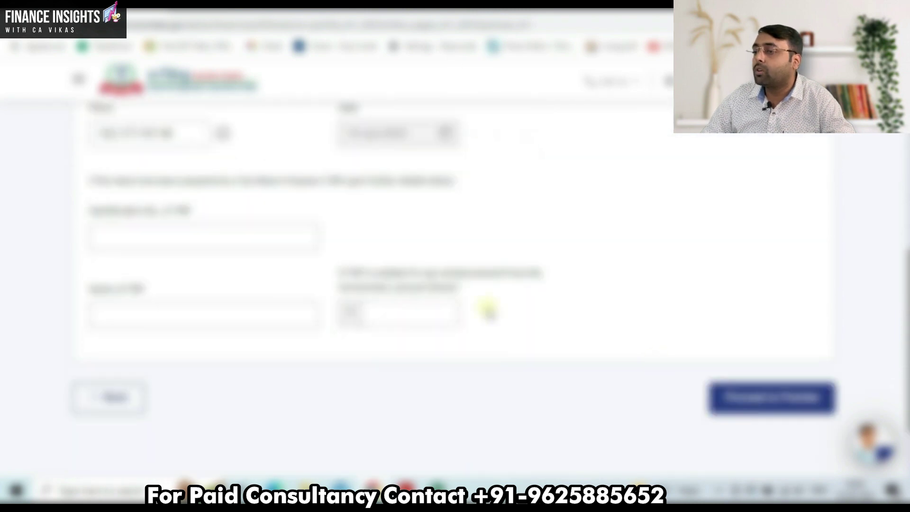
{"action": "left_click", "coordinate": [748, 396]}
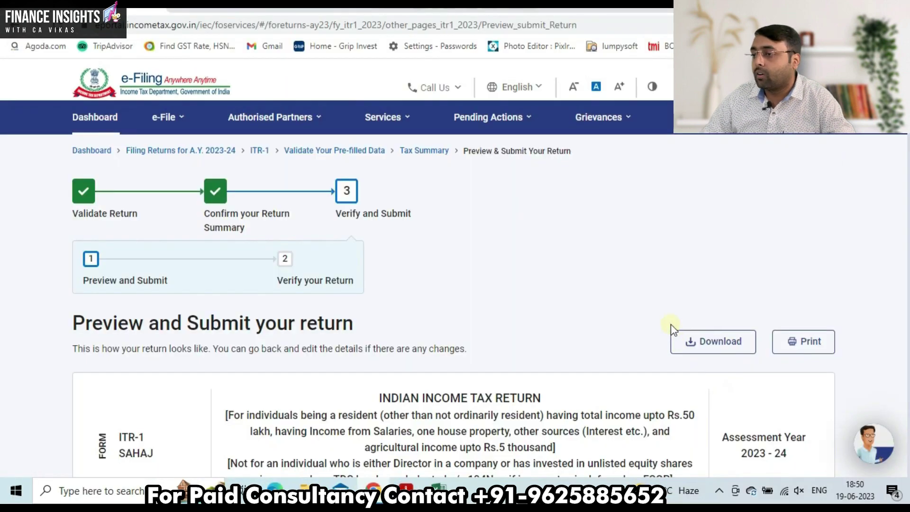
Download the return preview and save it as itr1_preview.pdf
{"action": "scroll", "coordinate": [740, 321], "scroll_direction": "down", "scroll_amount": 2}
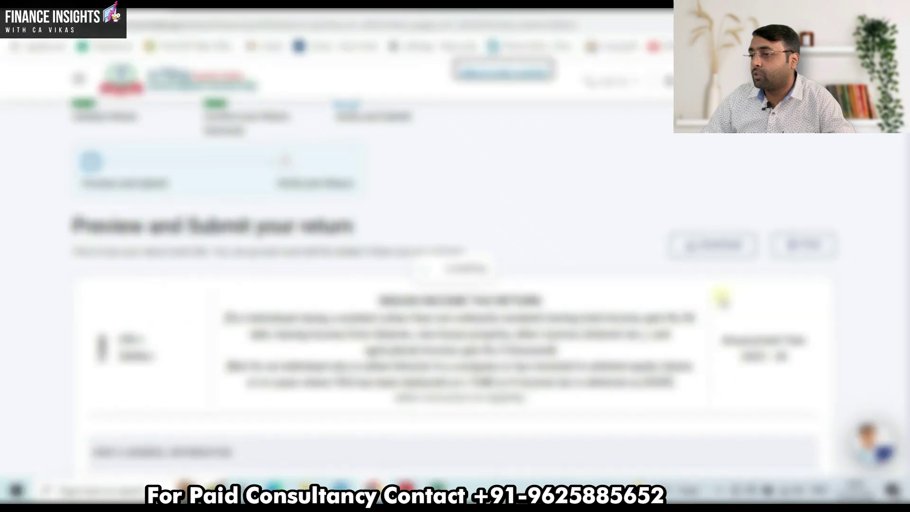
{"action": "scroll", "coordinate": [721, 297], "scroll_direction": "down", "scroll_amount": 2}
{"action": "scroll", "coordinate": [722, 298], "scroll_direction": "up", "scroll_amount": 5}
{"action": "scroll", "coordinate": [720, 298], "scroll_direction": "down", "scroll_amount": 3}
{"action": "left_click", "coordinate": [715, 183]}
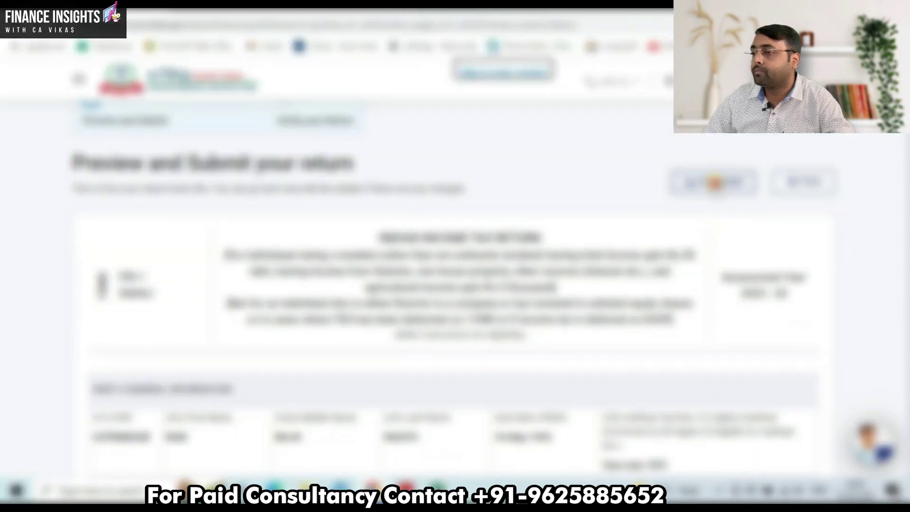
{"action": "scroll", "coordinate": [716, 183], "scroll_direction": "up", "scroll_amount": 4}
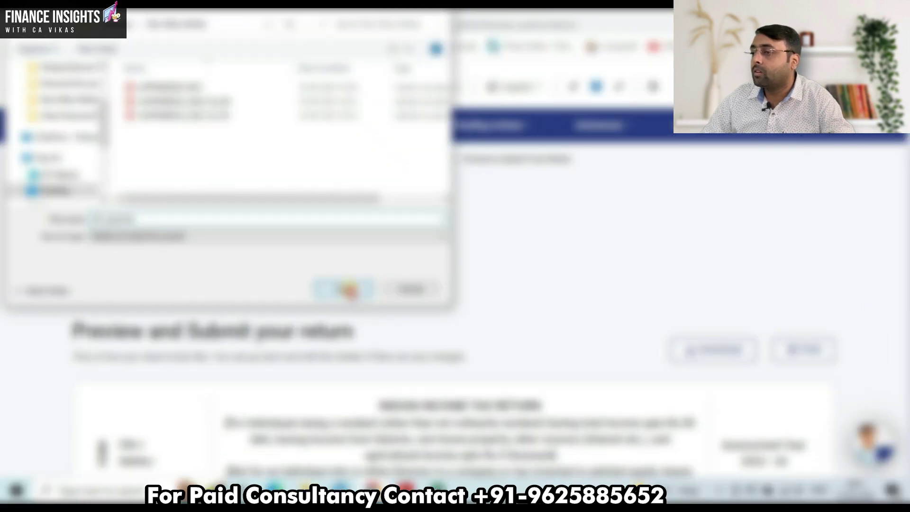
{"action": "left_click", "coordinate": [349, 290]}
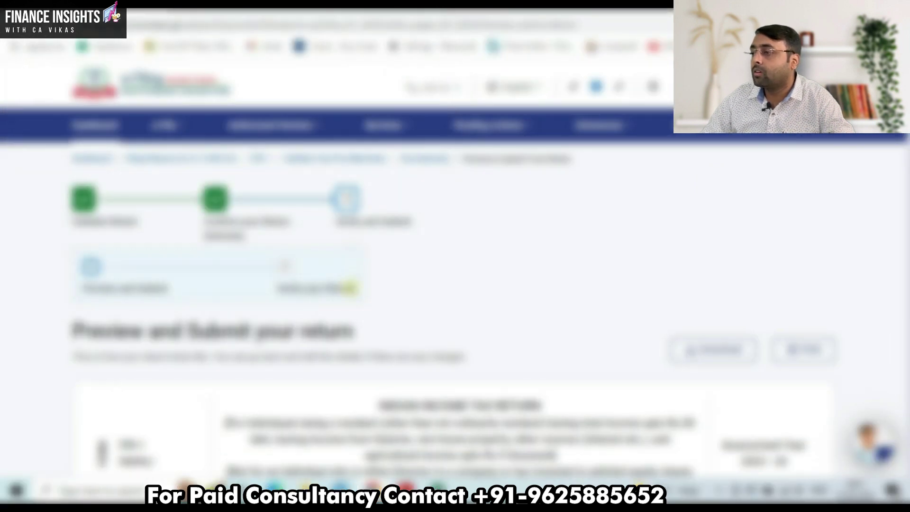
Examine the ITR-1 preview from general information through income, deductions, tax computation, refund bank account and verification
{"action": "scroll", "coordinate": [397, 346], "scroll_direction": "down", "scroll_amount": 10}
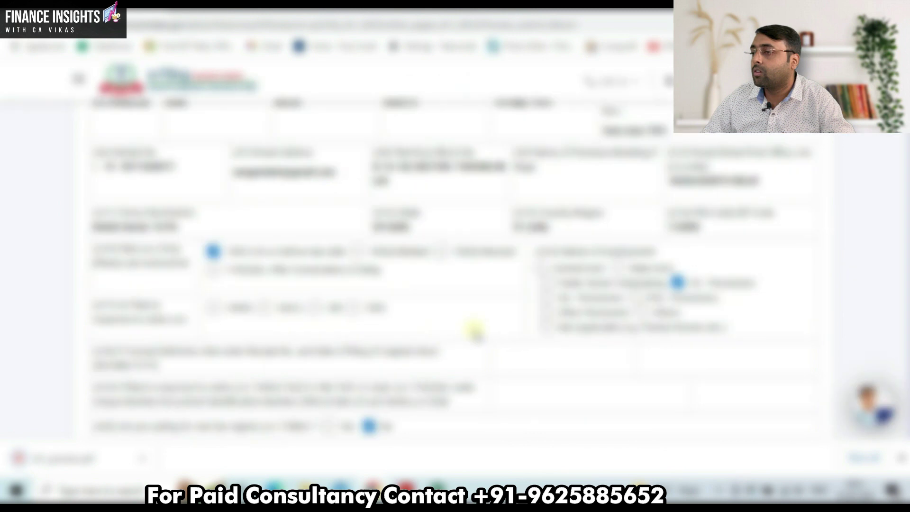
{"action": "scroll", "coordinate": [474, 327], "scroll_direction": "down", "scroll_amount": 10}
{"action": "scroll", "coordinate": [485, 304], "scroll_direction": "down", "scroll_amount": 3}
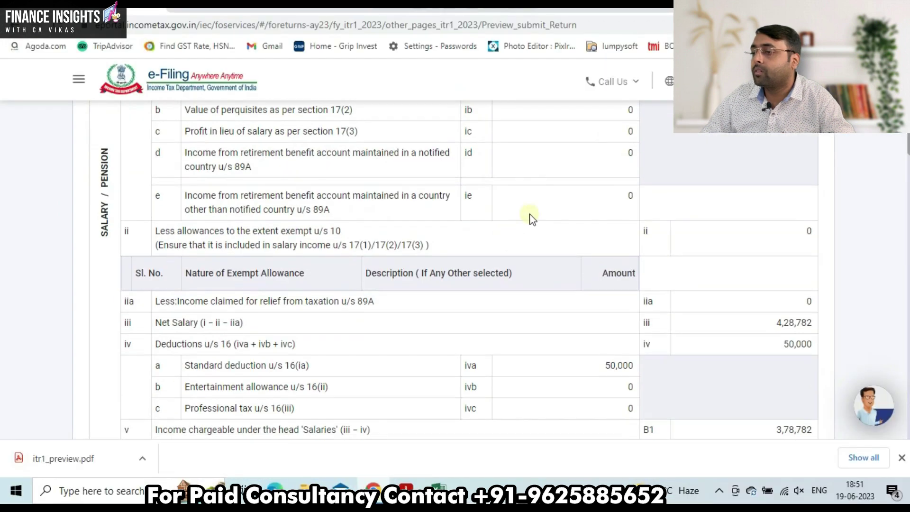
{"action": "scroll", "coordinate": [628, 325], "scroll_direction": "down", "scroll_amount": 10}
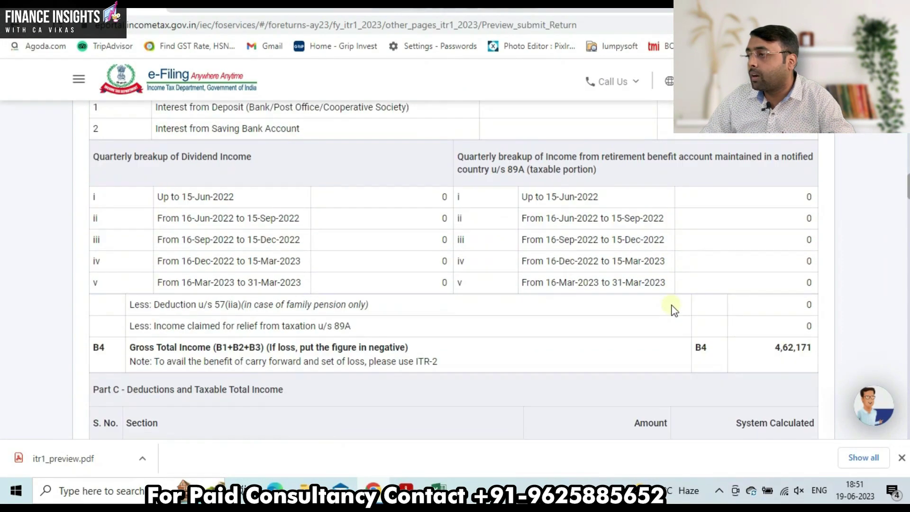
{"action": "scroll", "coordinate": [672, 307], "scroll_direction": "up", "scroll_amount": 4}
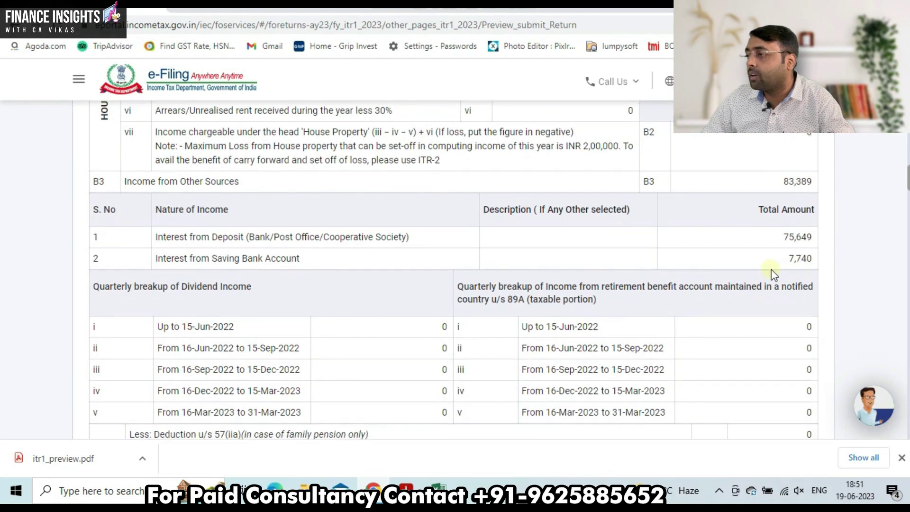
{"action": "scroll", "coordinate": [524, 250], "scroll_direction": "down", "scroll_amount": 12}
{"action": "scroll", "coordinate": [577, 245], "scroll_direction": "down", "scroll_amount": 7}
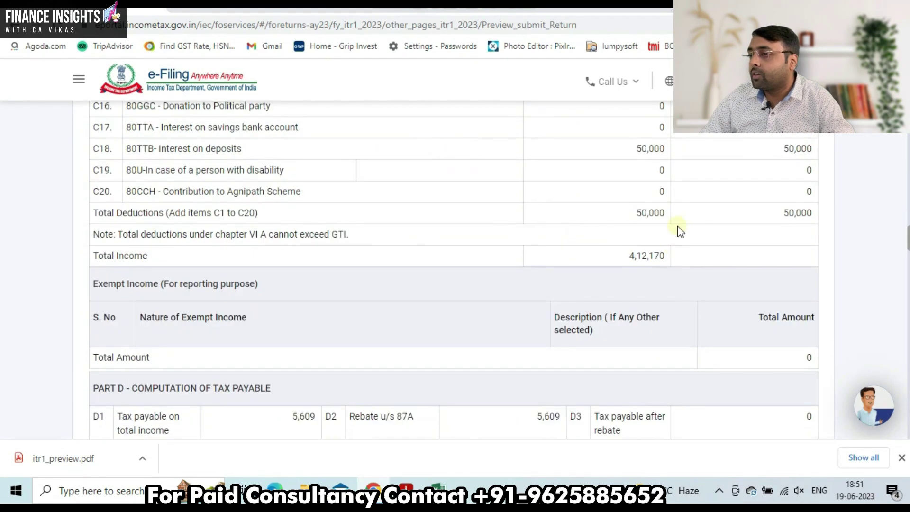
{"action": "scroll", "coordinate": [679, 276], "scroll_direction": "down", "scroll_amount": 18}
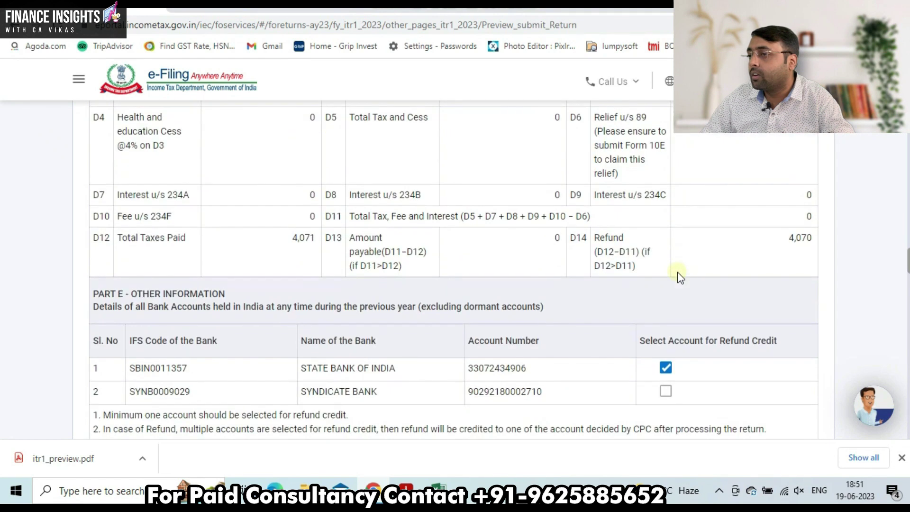
{"action": "scroll", "coordinate": [679, 274], "scroll_direction": "down", "scroll_amount": 20}
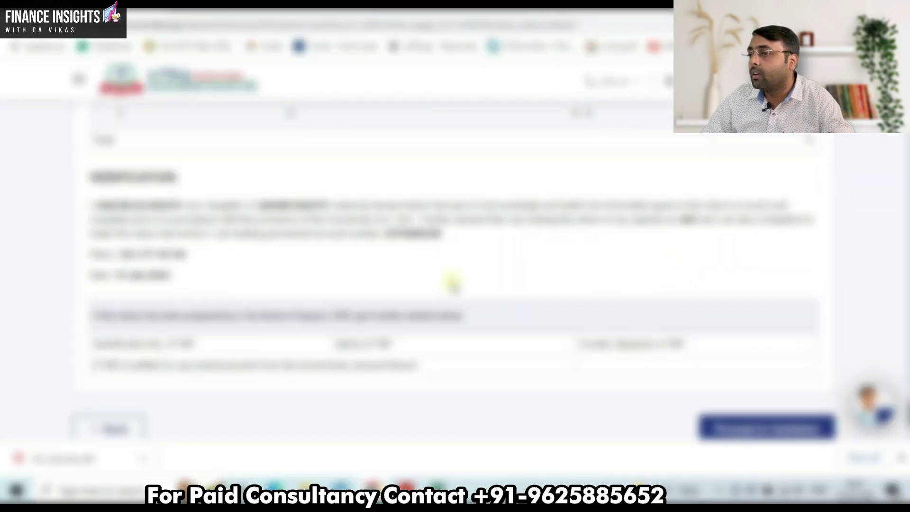
Run the validation of the return and proceed to the verification options
{"action": "left_click", "coordinate": [759, 428]}
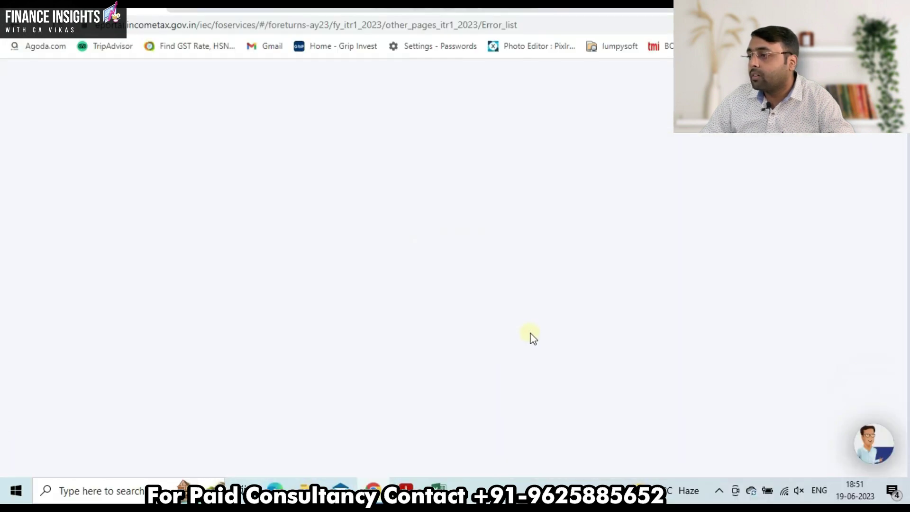
{"action": "scroll", "coordinate": [432, 334], "scroll_direction": "down", "scroll_amount": 3}
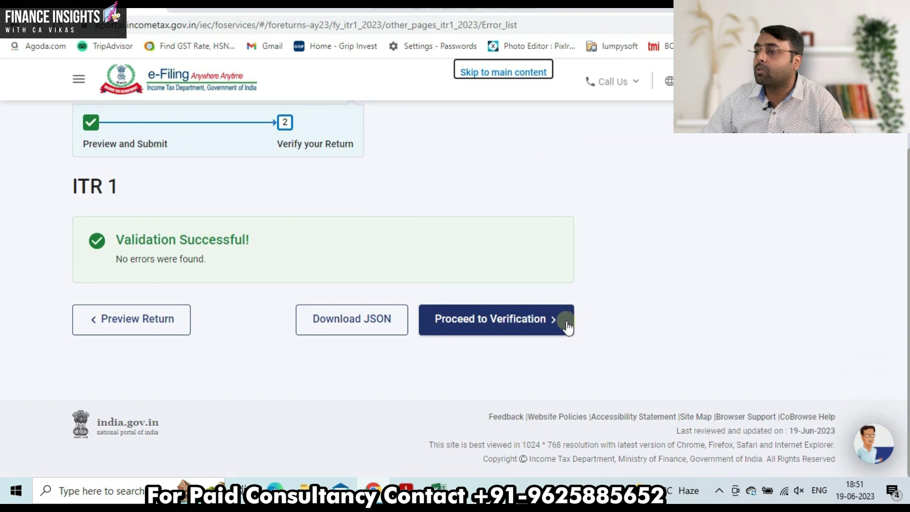
{"action": "left_click", "coordinate": [513, 326]}
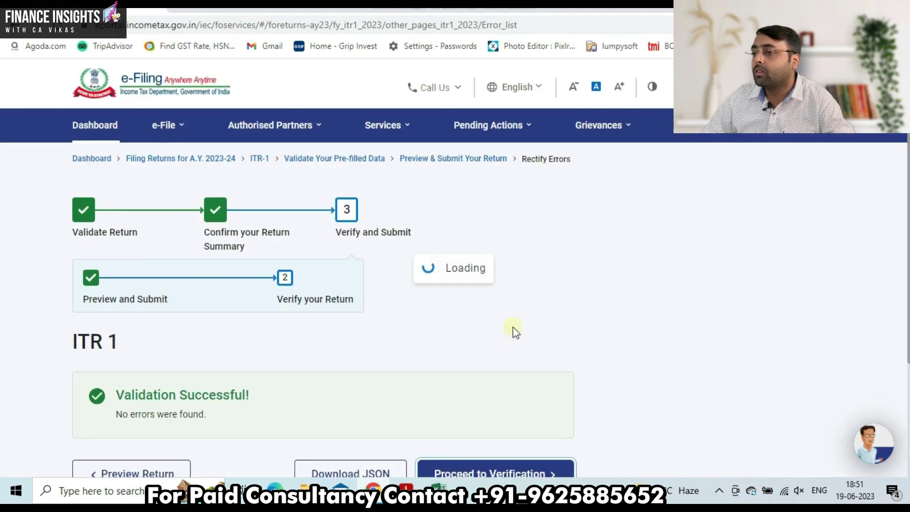
{"action": "scroll", "coordinate": [516, 324], "scroll_direction": "down", "scroll_amount": 6}
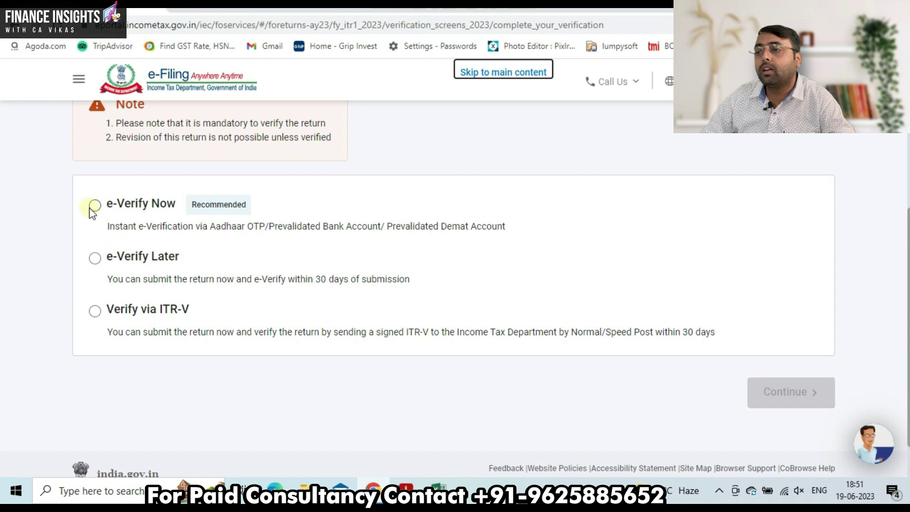
Choose e-Verify Later, accept the 30-day verification notice, and submit the return
{"action": "left_click", "coordinate": [102, 261]}
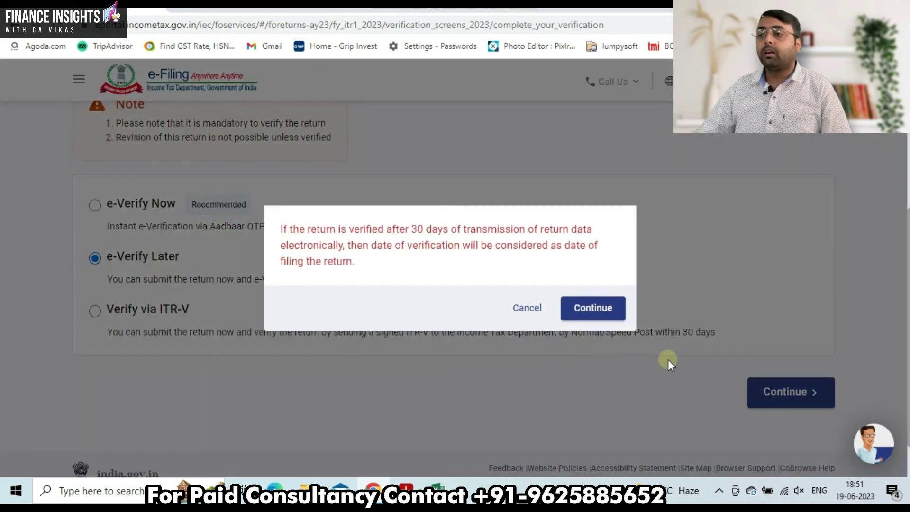
{"action": "left_click", "coordinate": [593, 308]}
{"action": "left_click", "coordinate": [828, 400]}
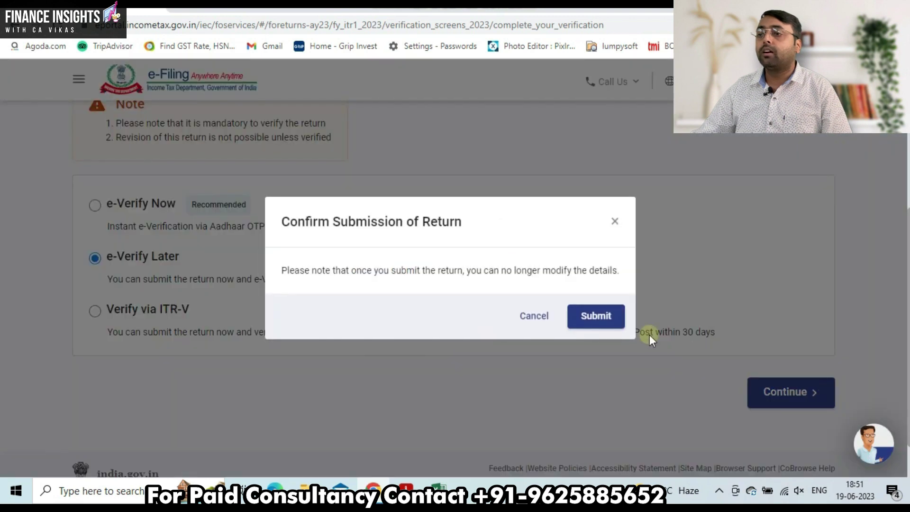
{"action": "left_click", "coordinate": [598, 318]}
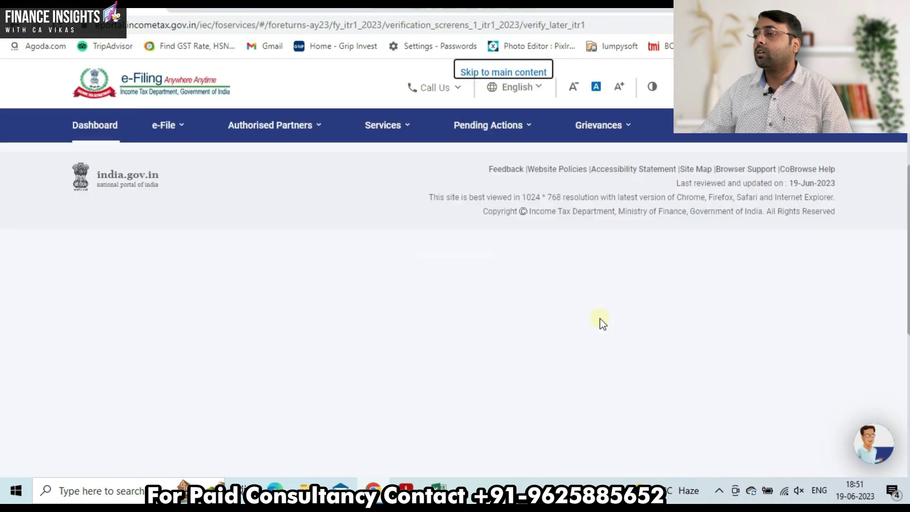